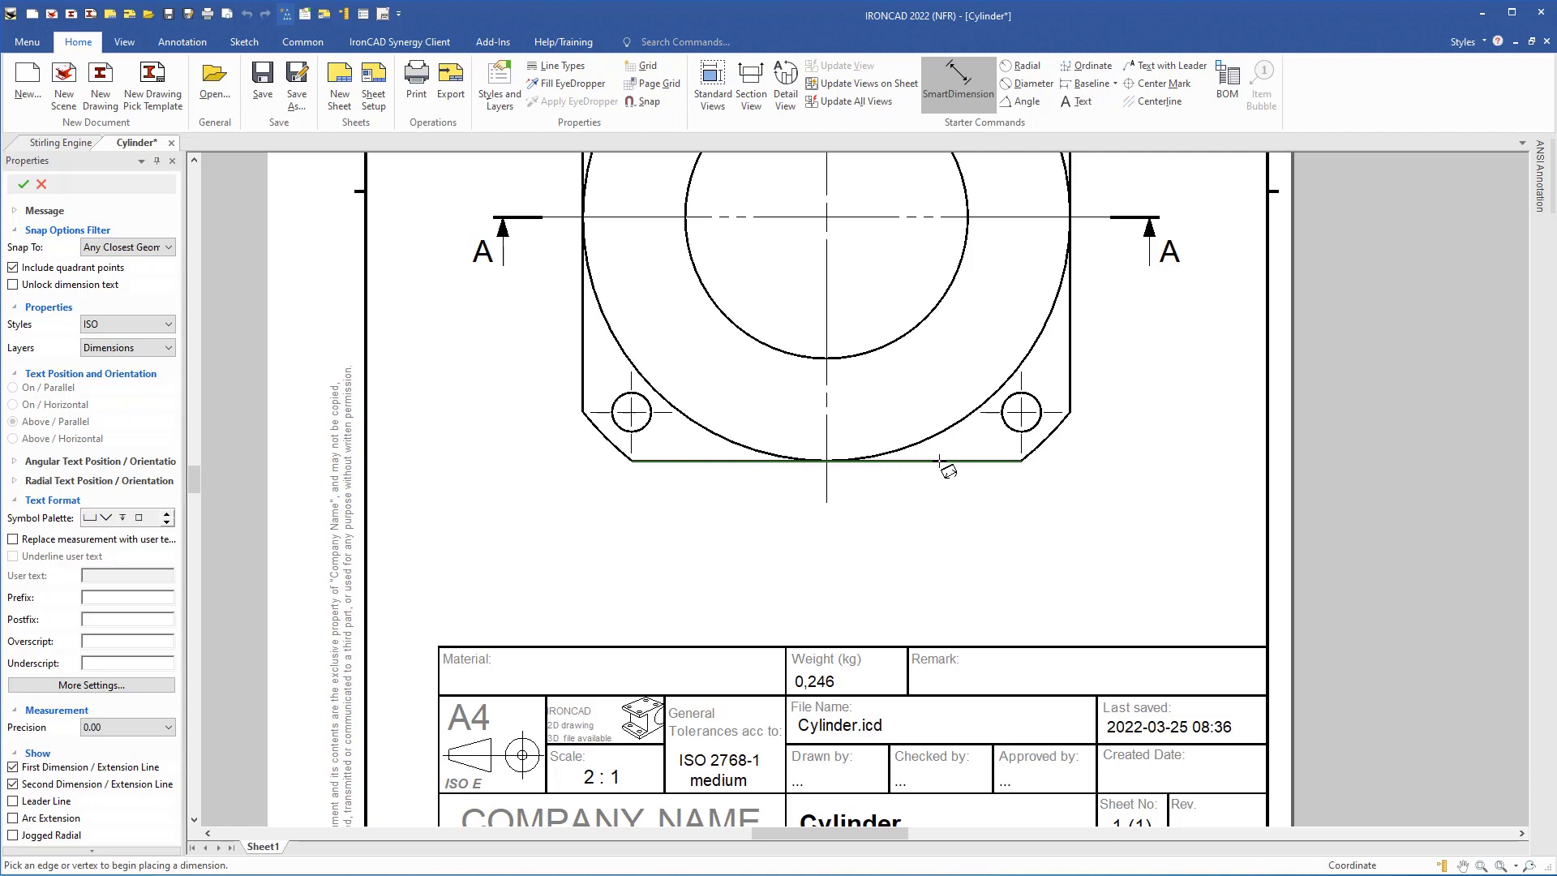
Dimension the overall height of the square flange view between its bottom and top edges, placing the dimension right of the view.
left_click(939, 461)
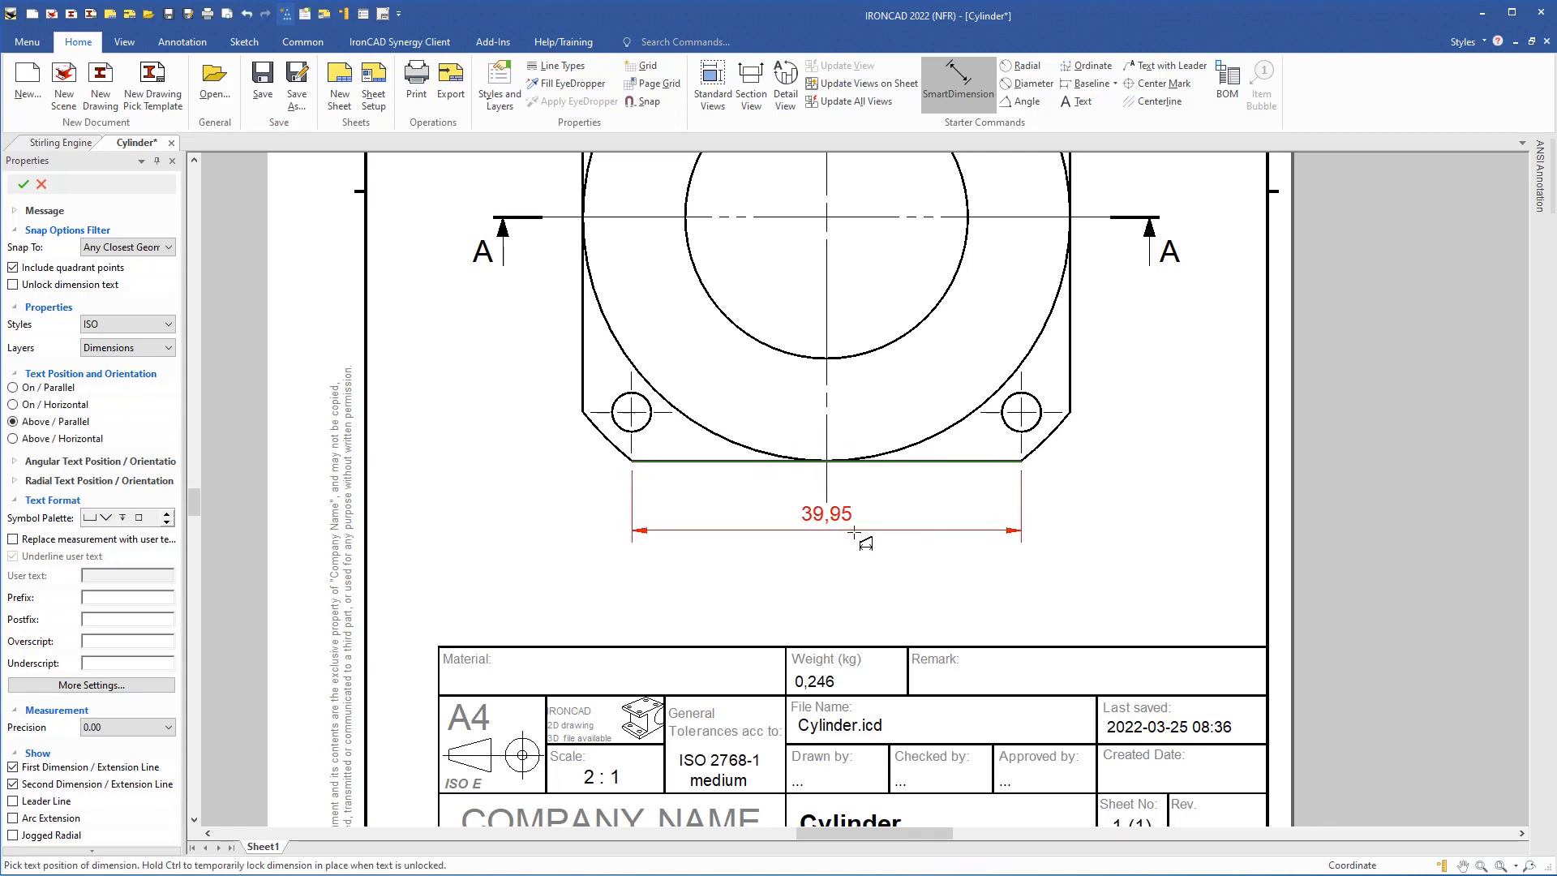
mouse_move(899, 518)
middle_mouse_down()
mouse_move(827, 574)
mouse_move(739, 715)
mouse_move(740, 756)
middle_mouse_up()
left_click(737, 748)
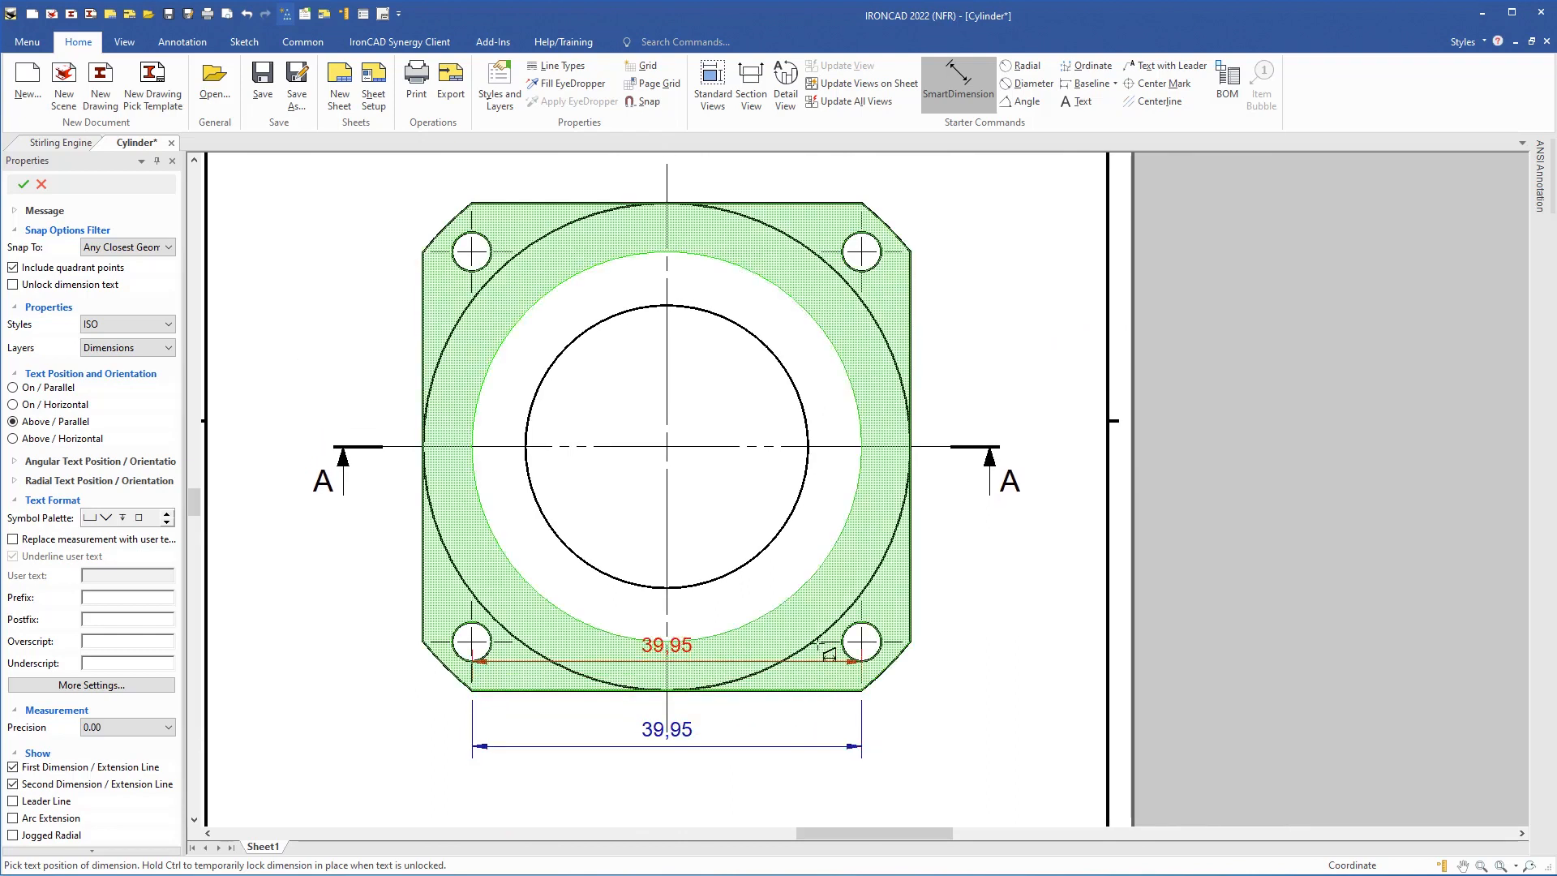
left_click(817, 204)
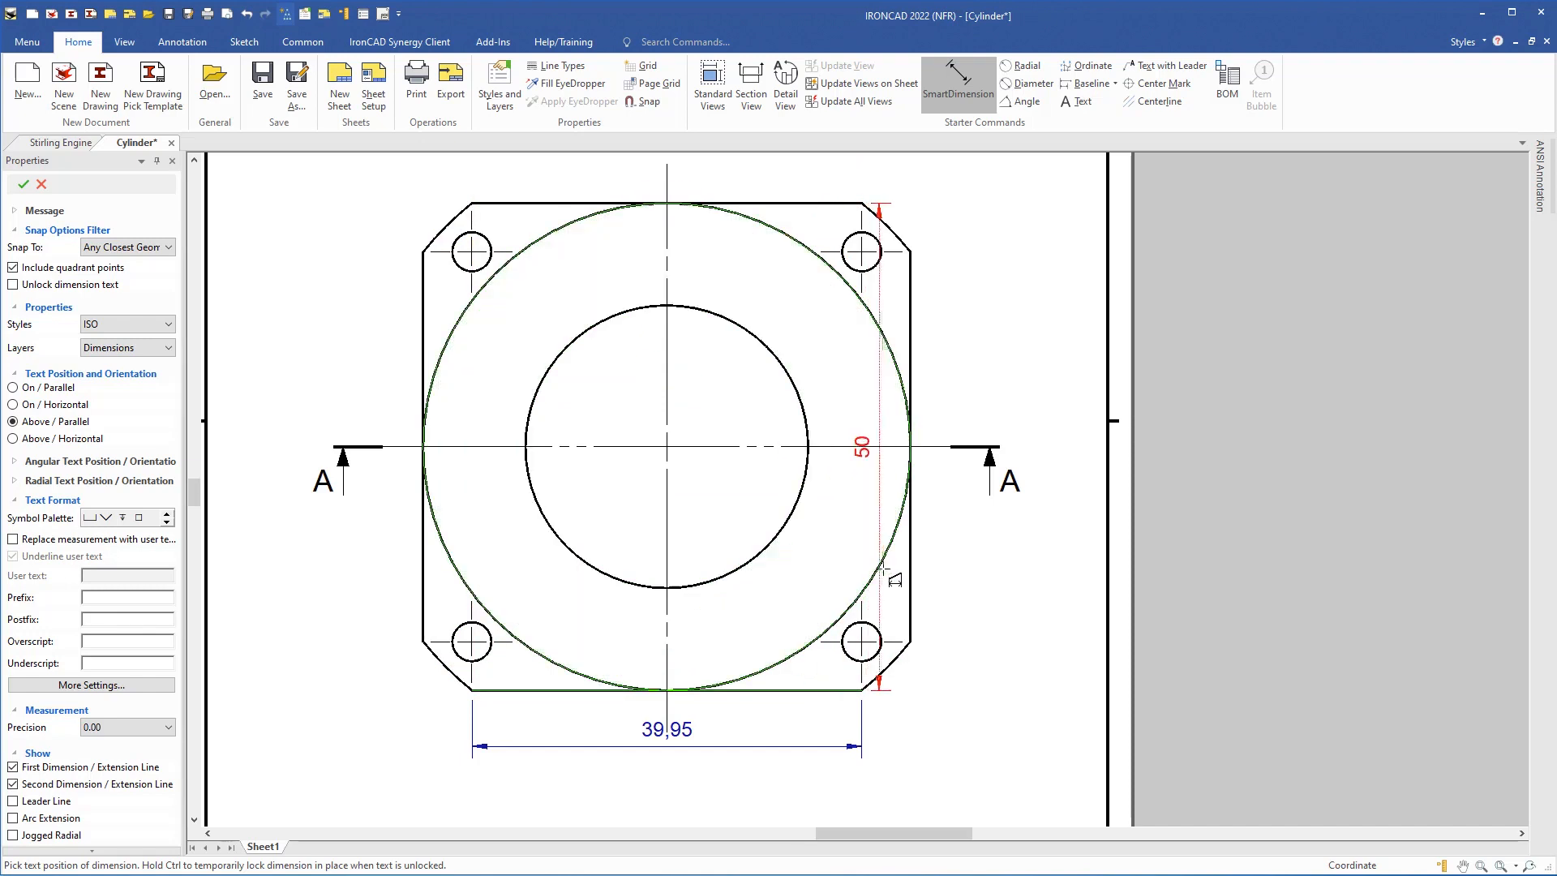
left_click(1049, 571)
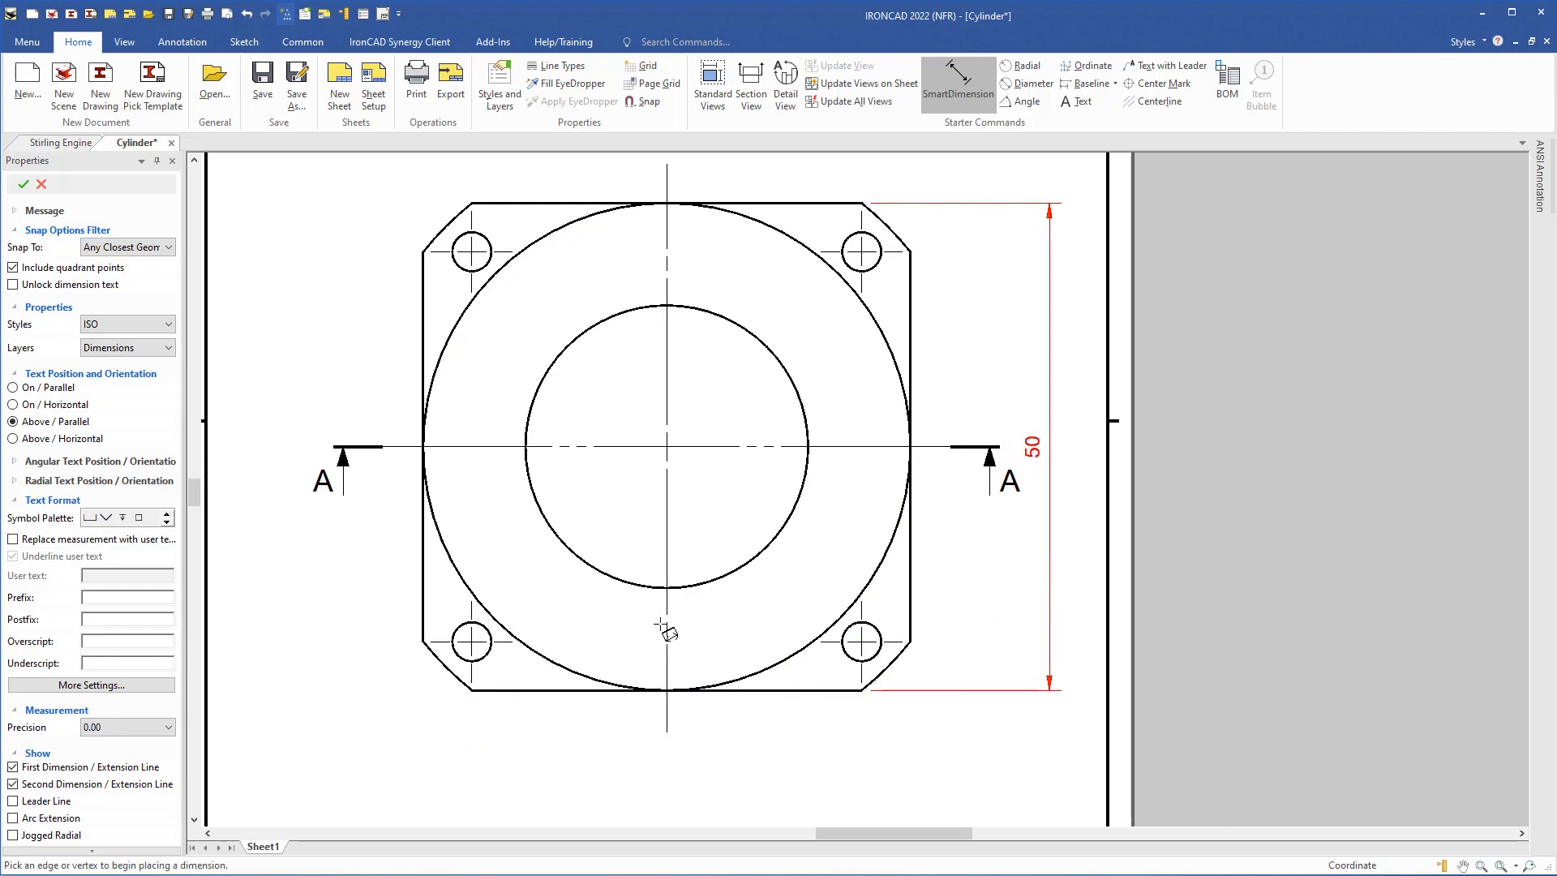
Dimension the vertical distance from the flange's bottom edge to the lower-left hole's centre, placing it left of the view.
middle_click_drag(706, 617, 949, 528)
scroll(820, 592, "up", 2)
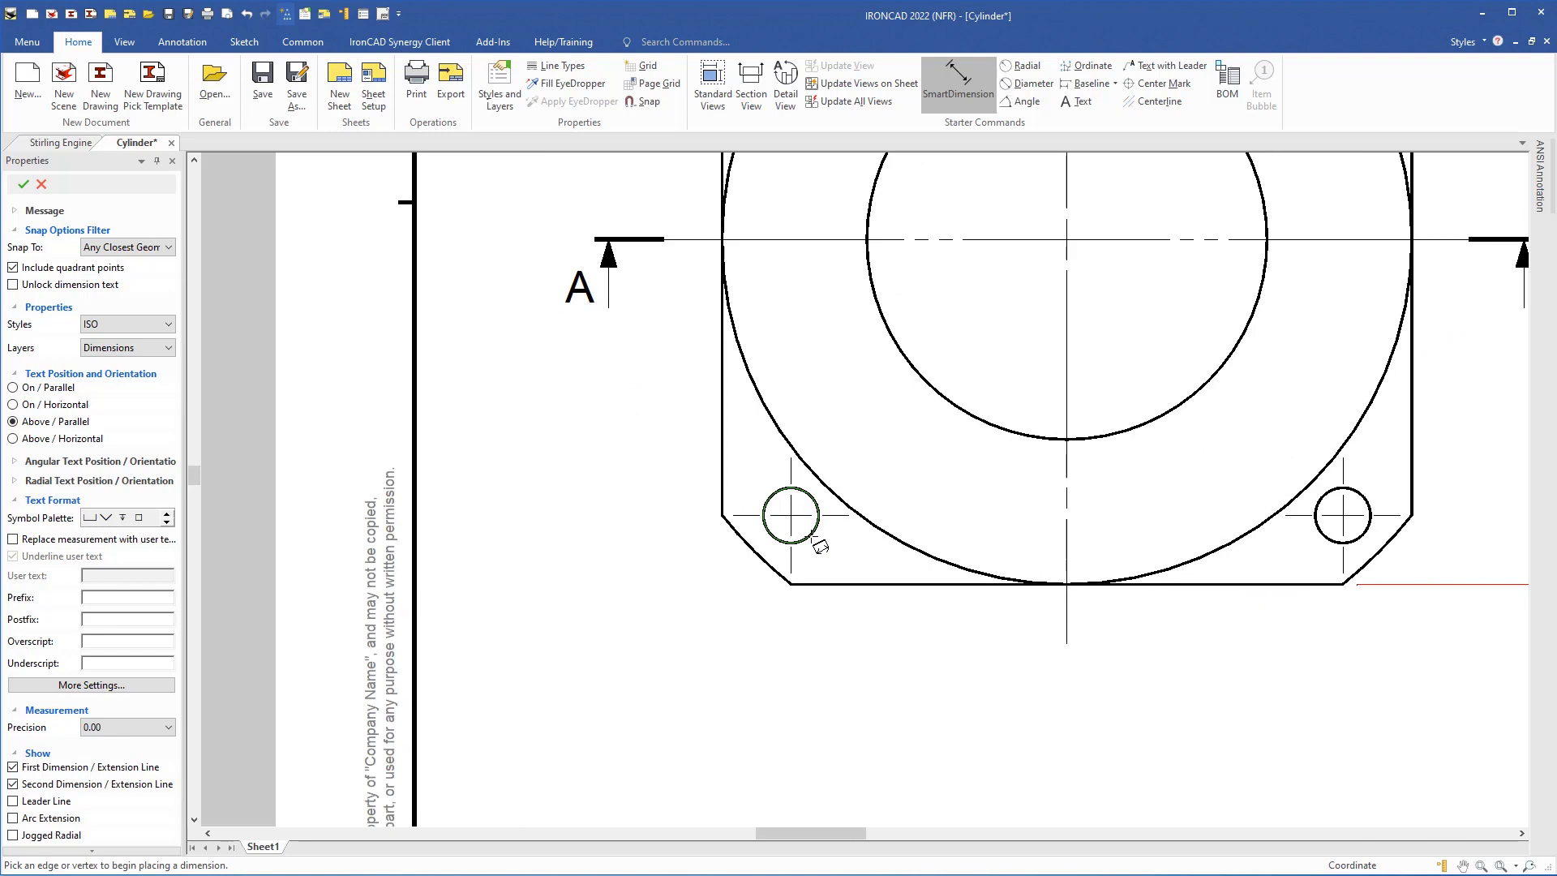
left_click(825, 585)
scroll(803, 570, "up", 3)
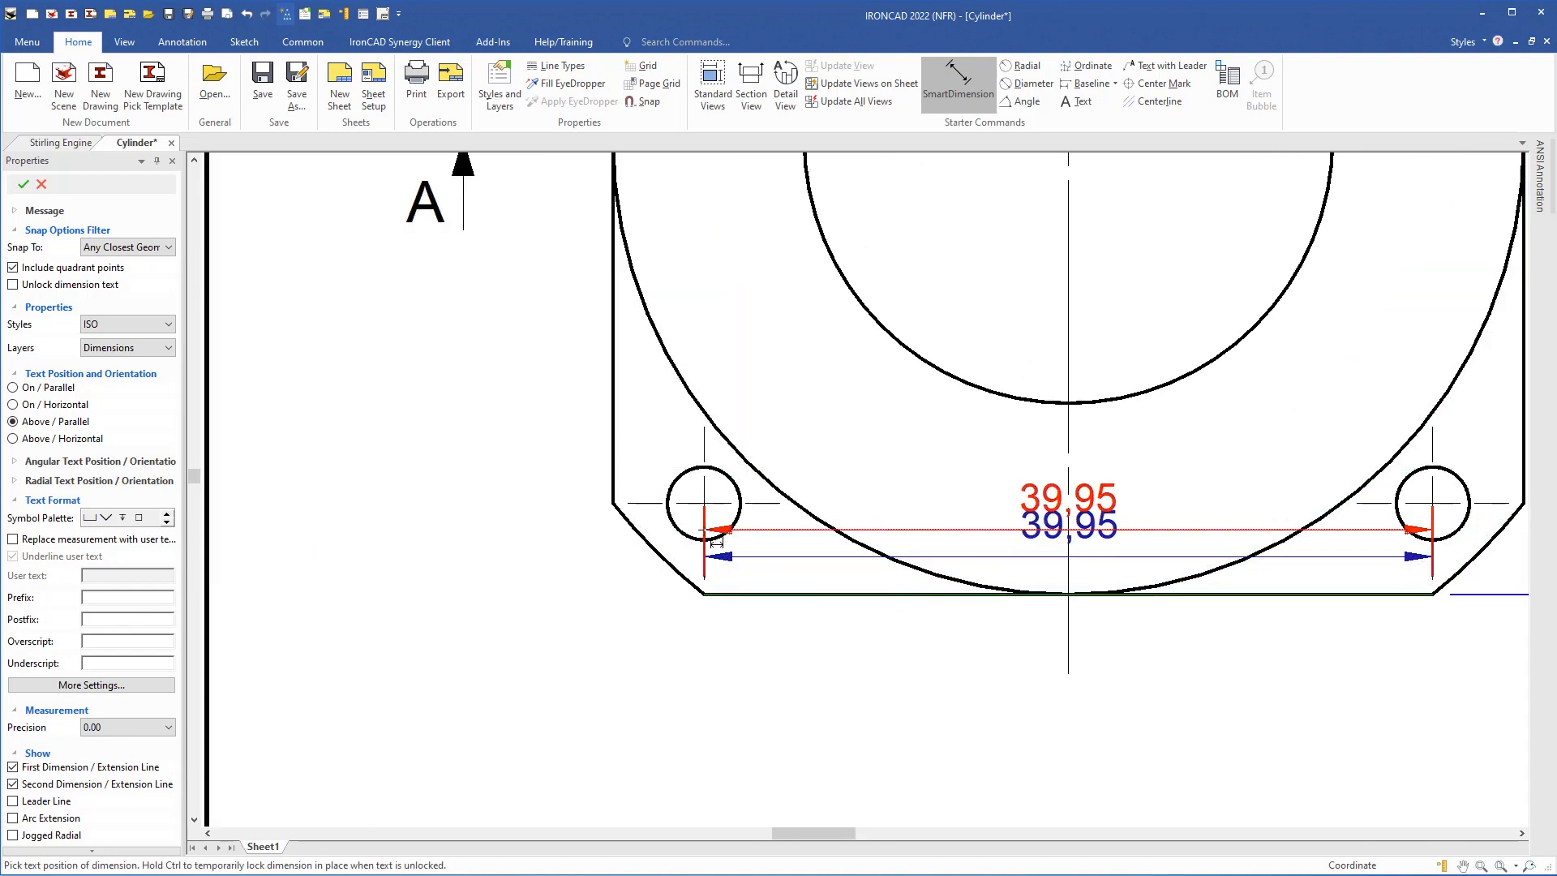
left_click(746, 533)
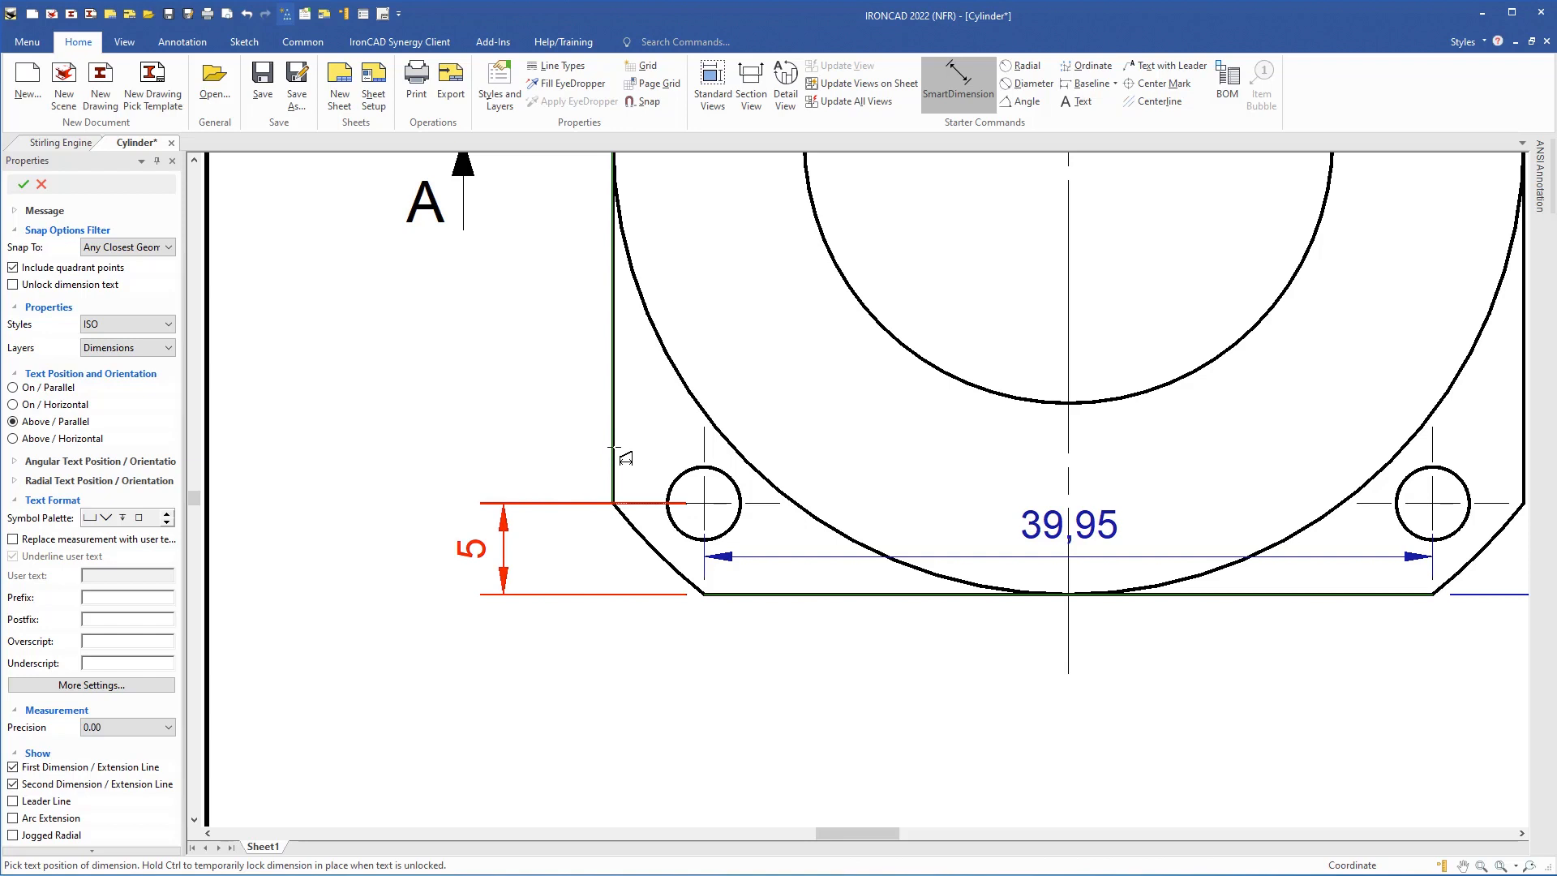
key("Escape")
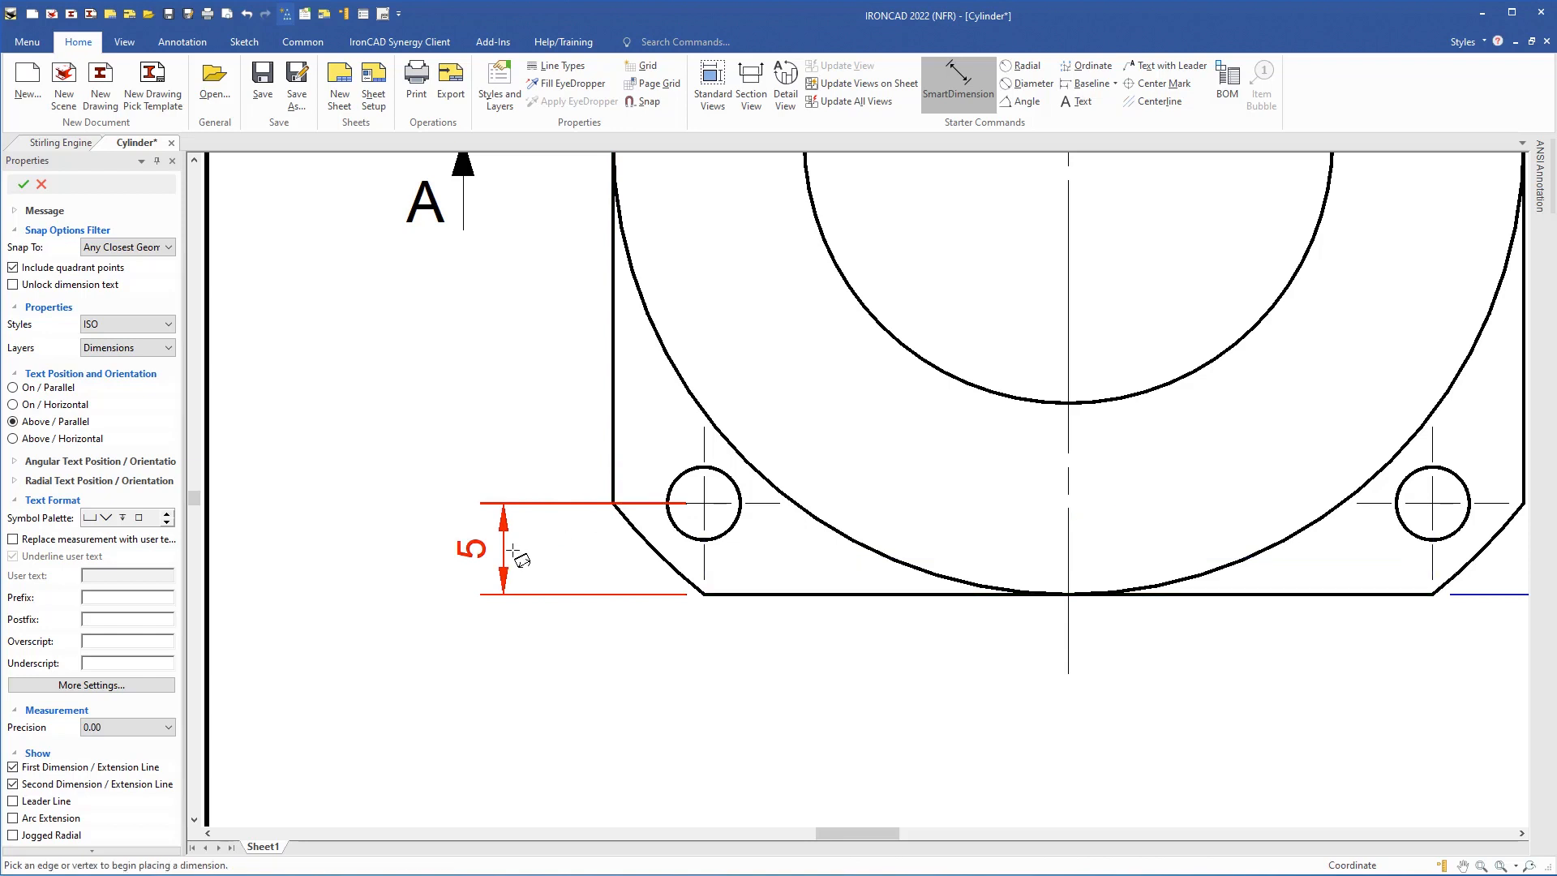
Dimension the horizontal distance from the flange's left edge to the lower-left hole's centre, placing it below the view.
left_click(614, 484)
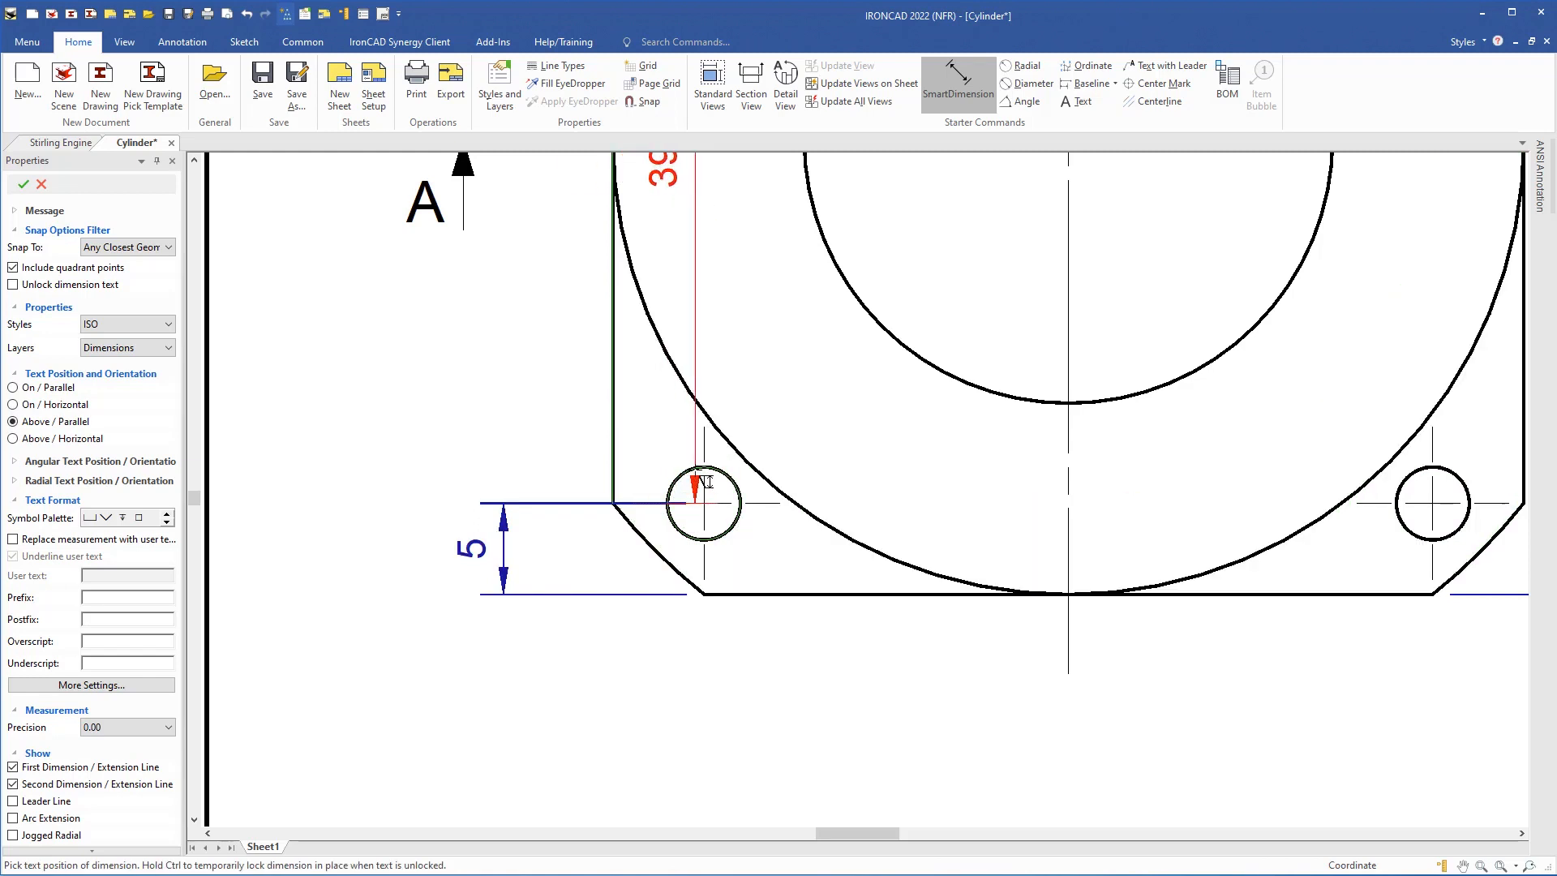
left_click(707, 481)
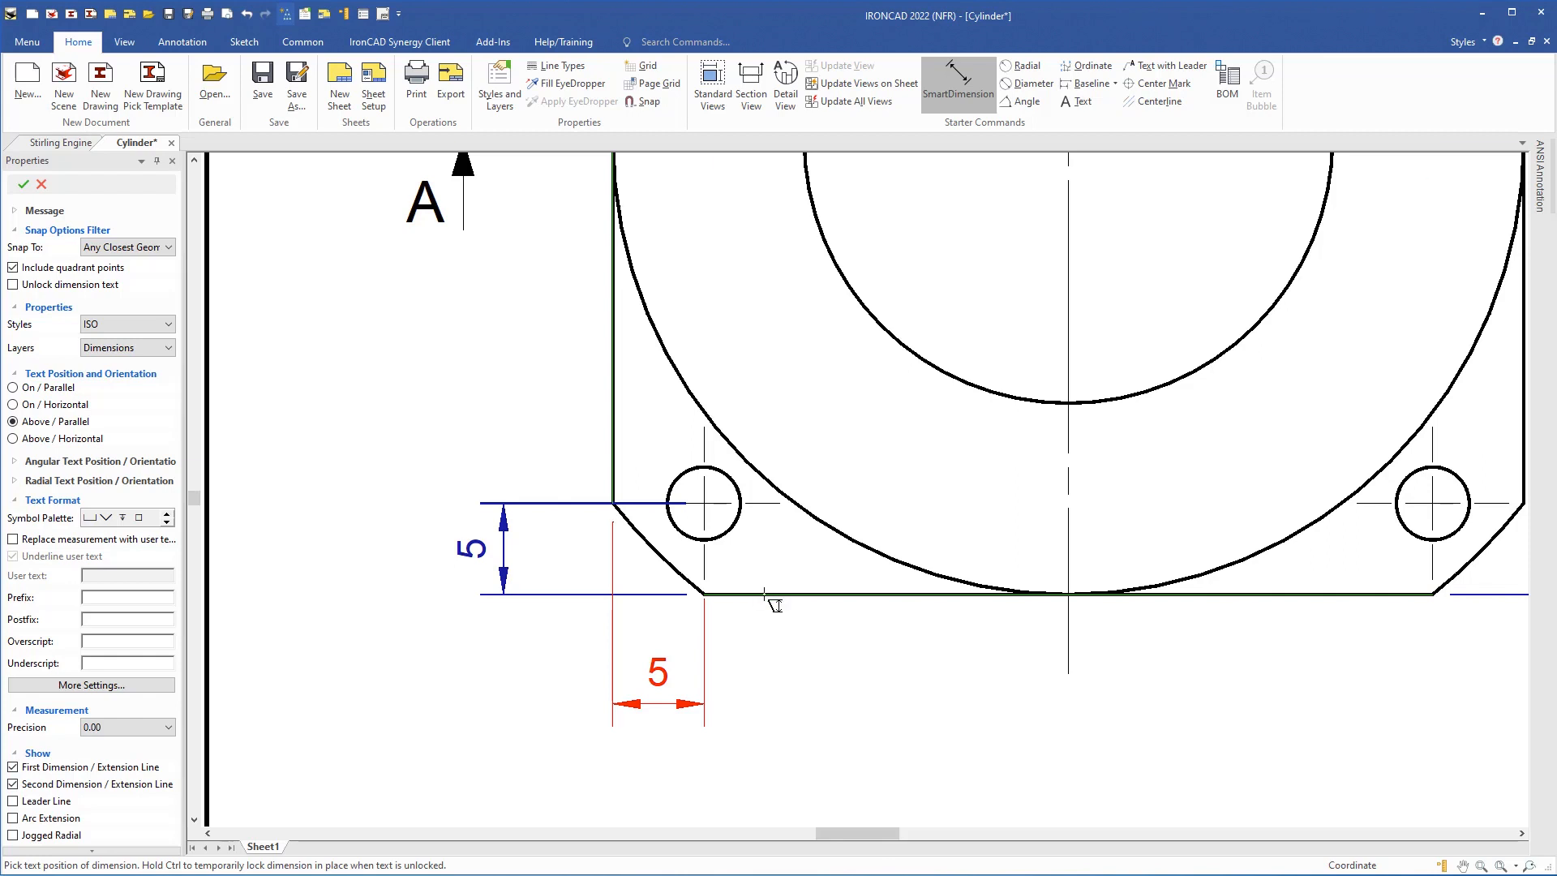
left_click(765, 594)
Dimension the overall width between the flange's right and left edges, placing it below the horizontal hole-offset dimension.
mouse_move(1059, 646)
middle_mouse_down()
mouse_move(1020, 674)
mouse_move(896, 675)
middle_mouse_up()
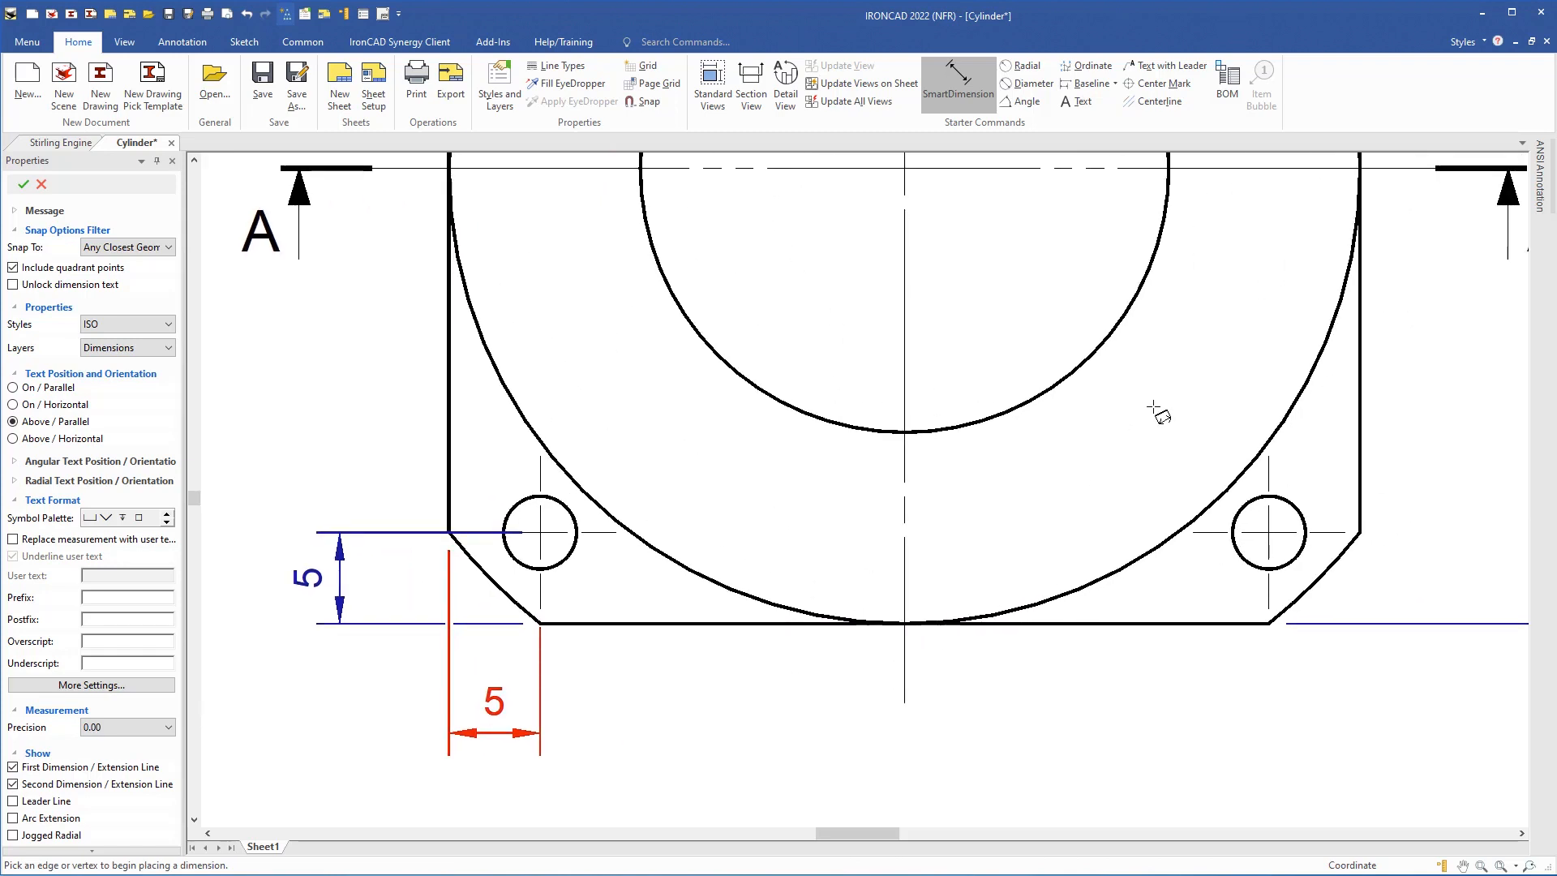
left_click(1360, 422)
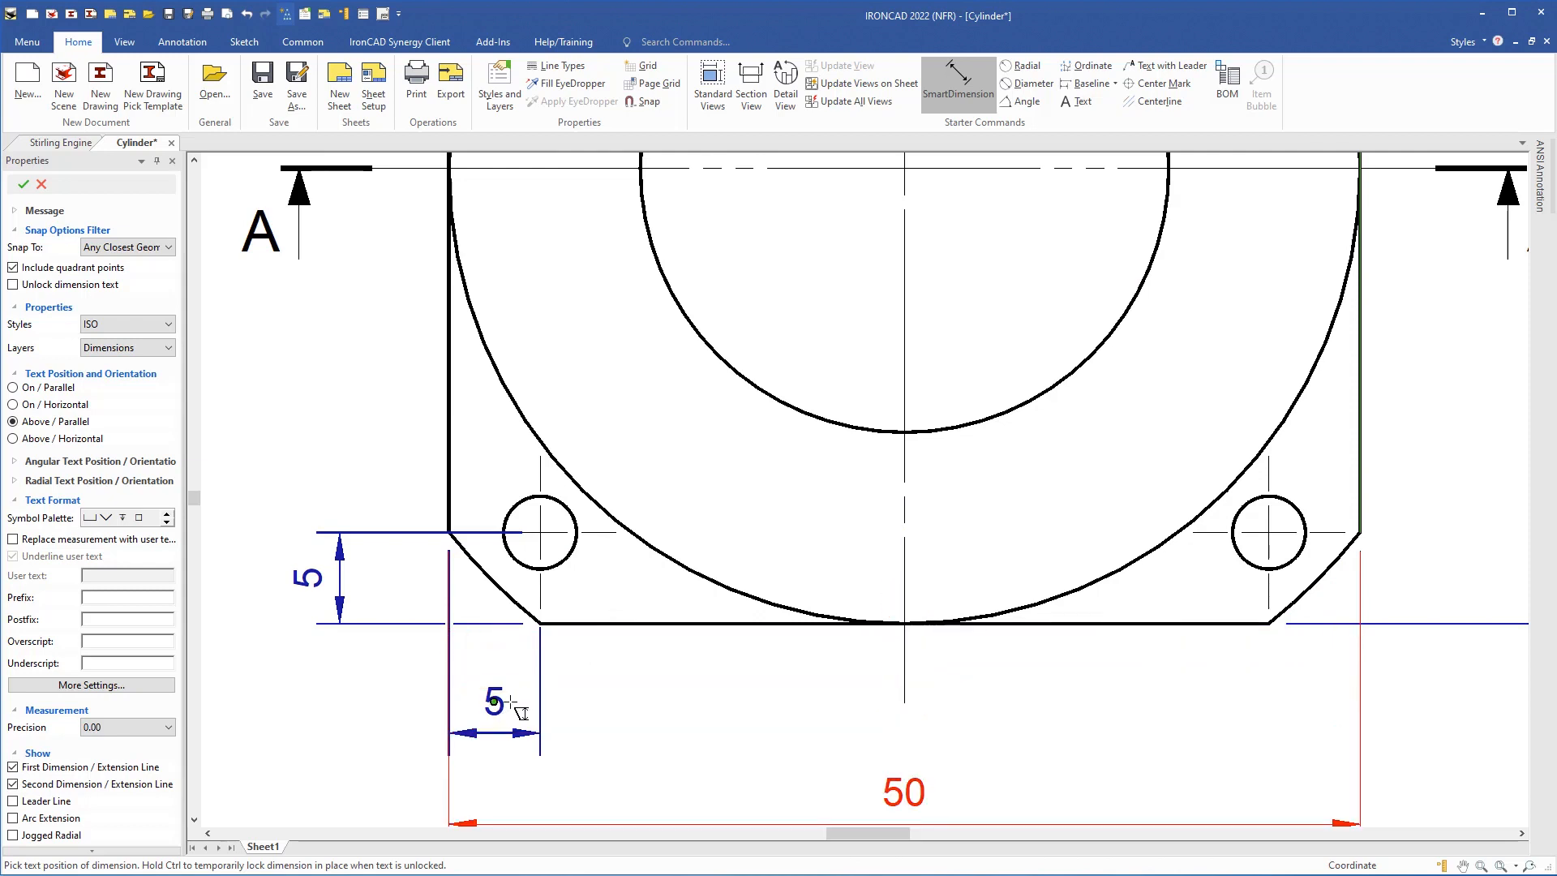
middle_click_drag(493, 730, 535, 546)
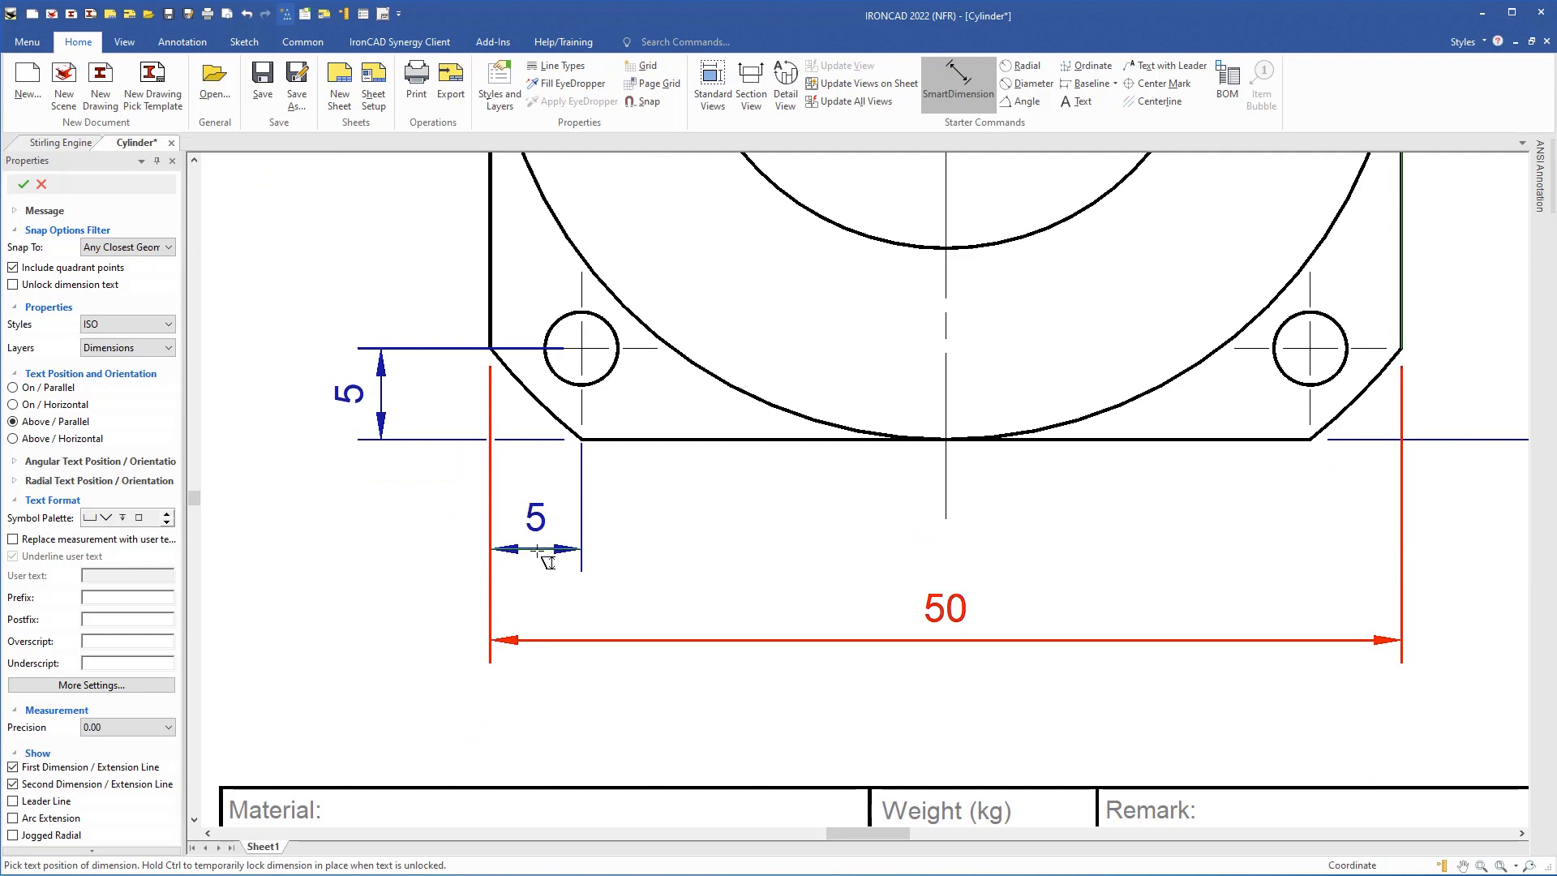
left_click(948, 622)
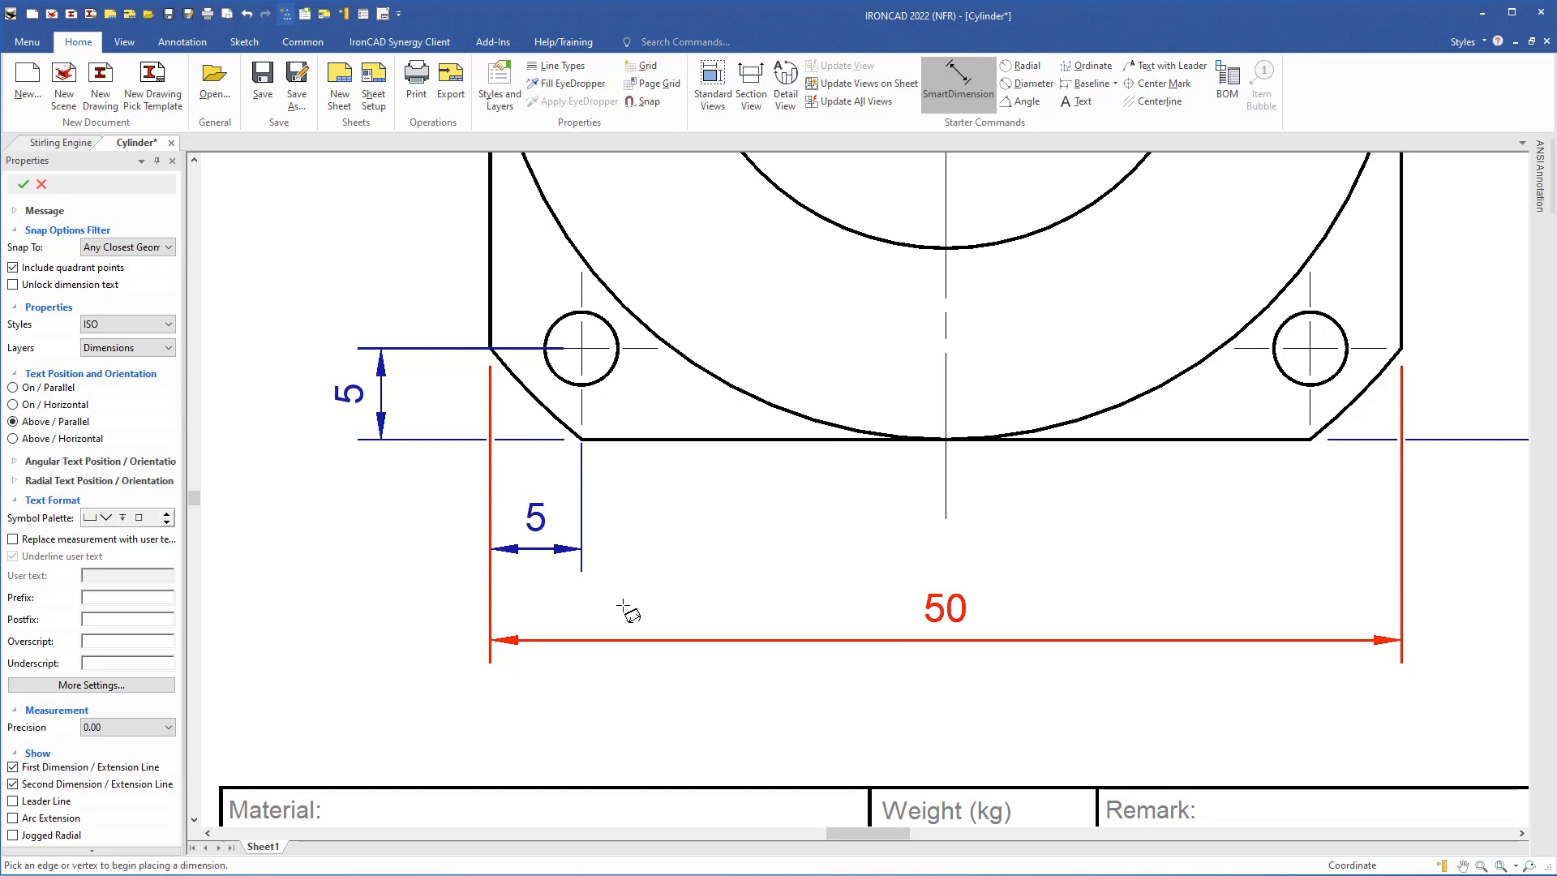
Dimension the inner bore's diameter left of the view with the dimension text unlocked, then lock the text again.
scroll(742, 567, "down", 2)
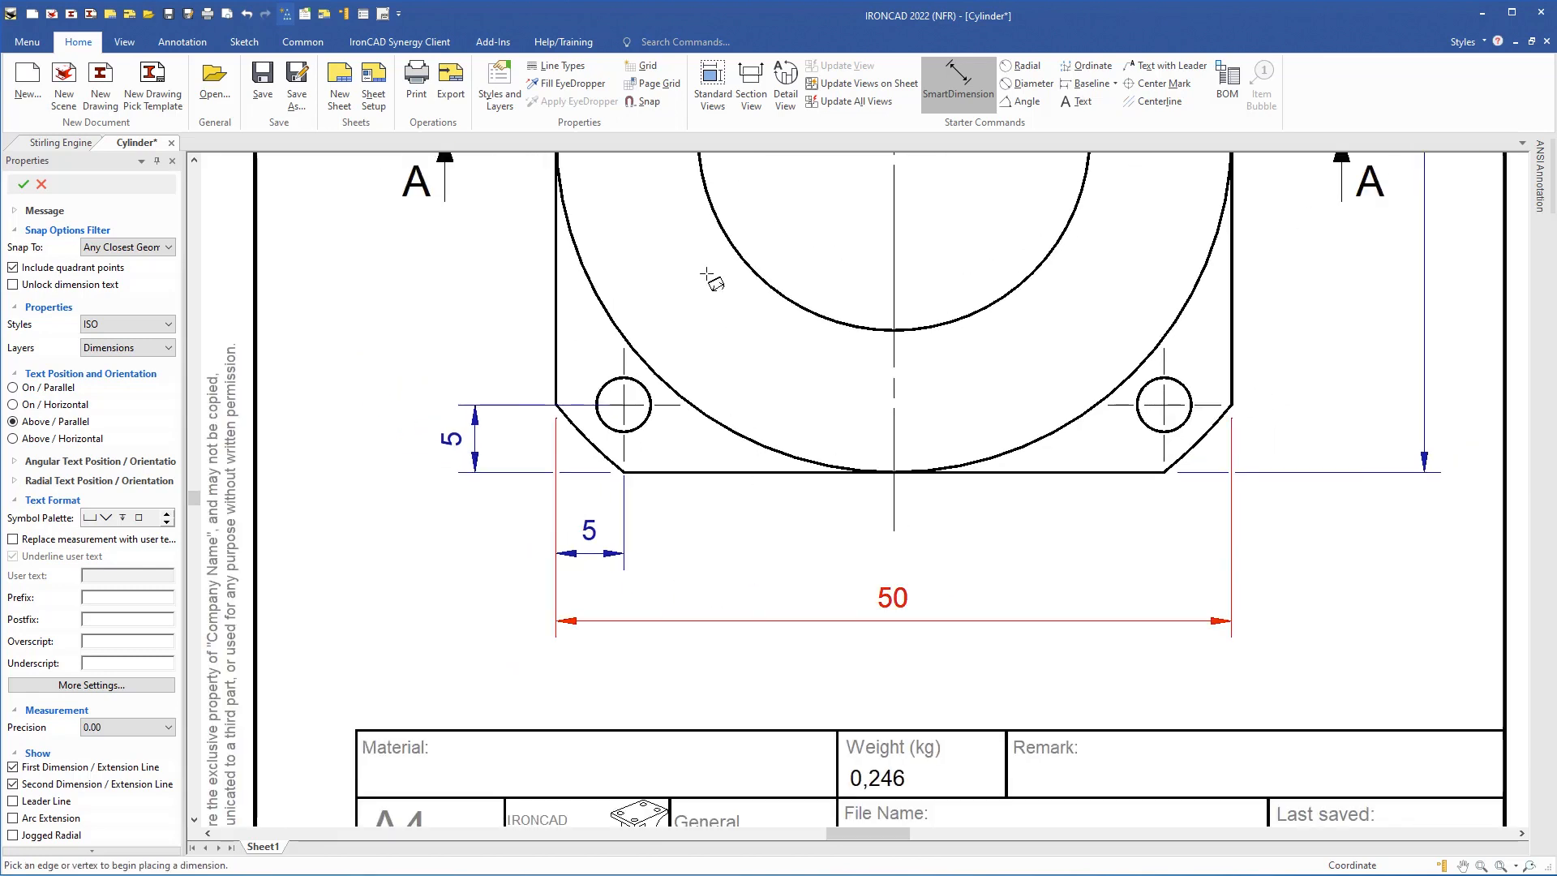
mouse_move(706, 277)
middle_mouse_down()
mouse_move(667, 611)
mouse_move(705, 671)
middle_mouse_up()
scroll(708, 517, "up", 1)
scroll(709, 513, "up", 1)
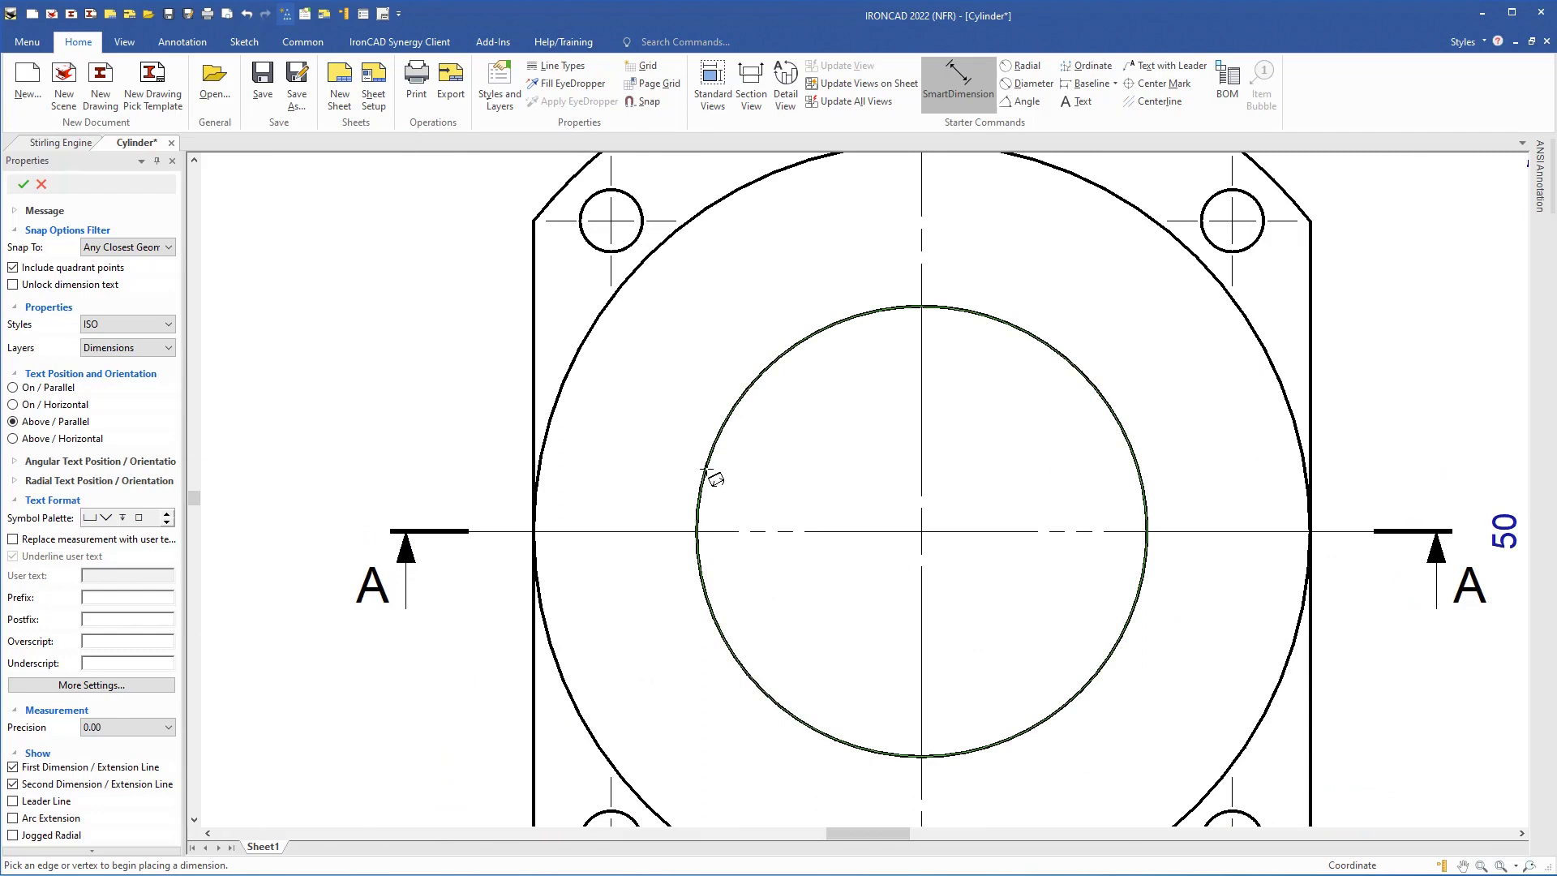
left_click(704, 470)
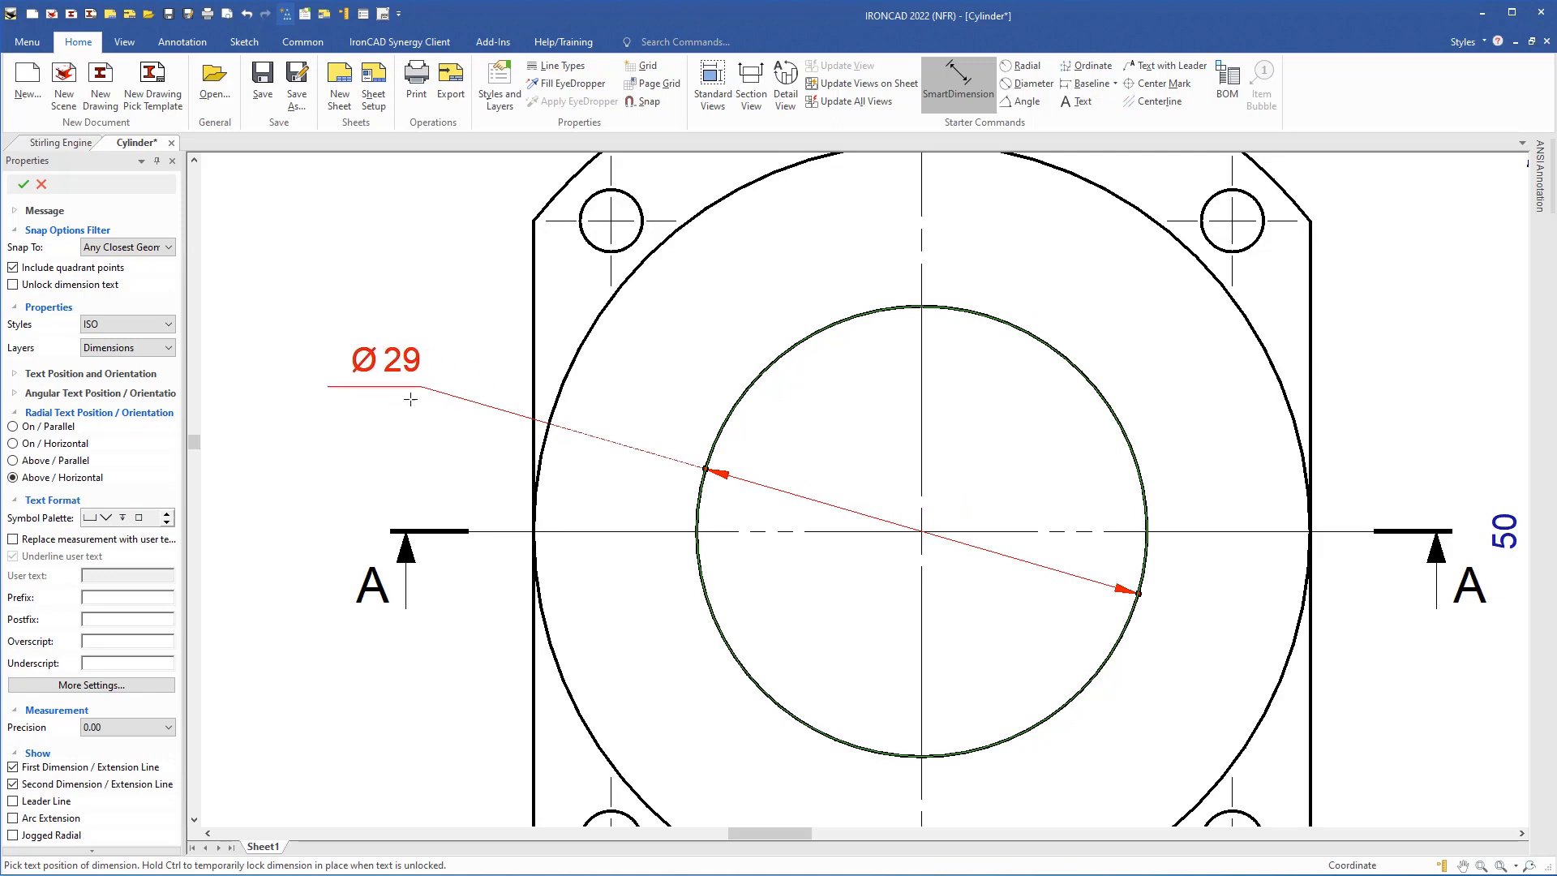
left_click(13, 284)
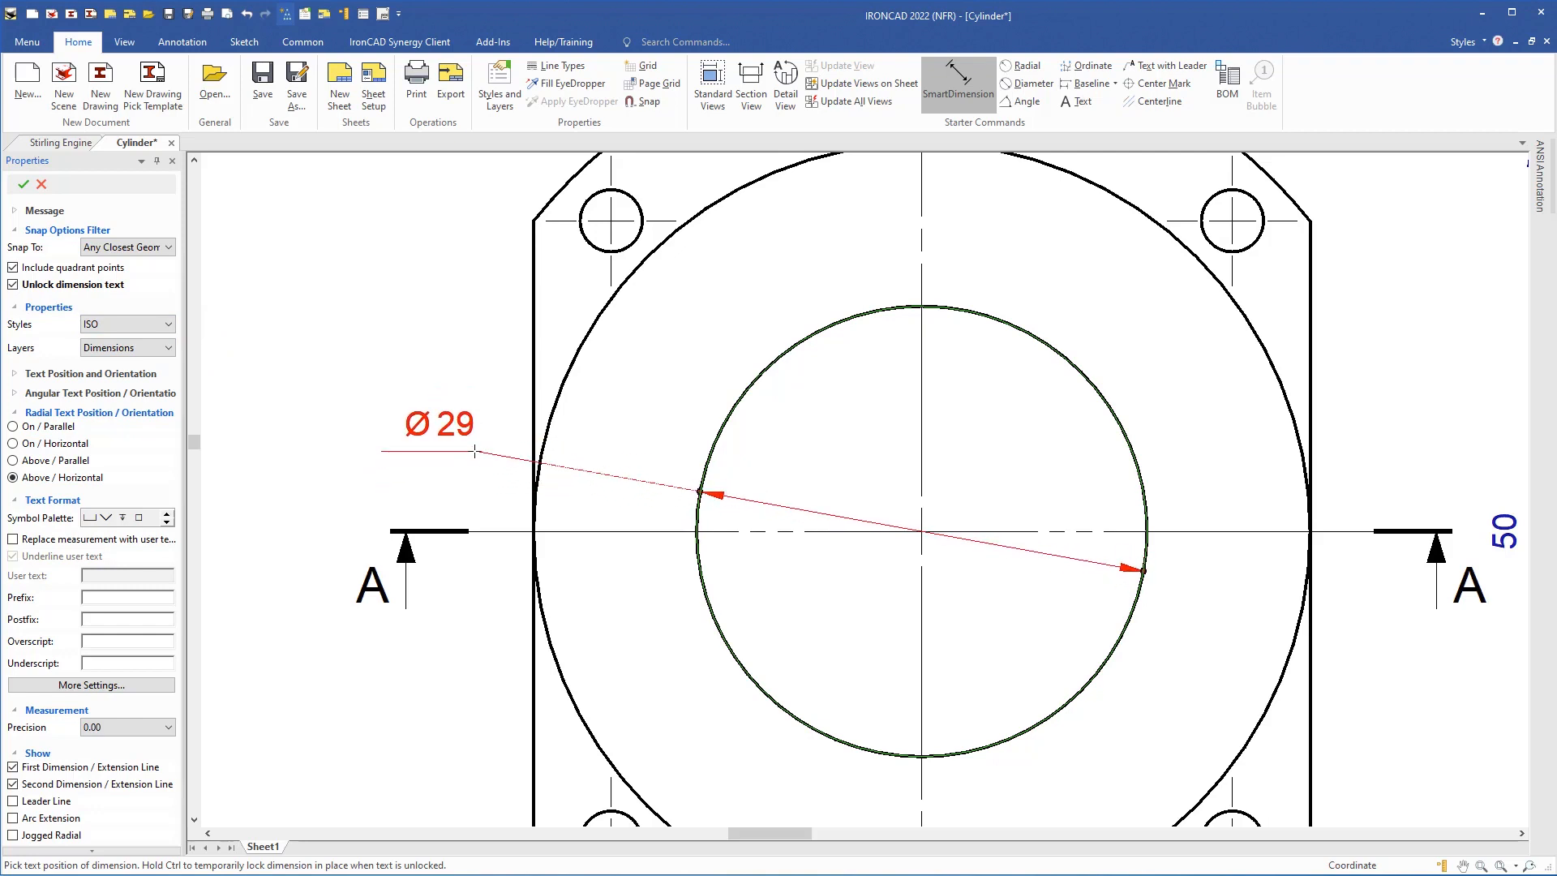
left_click(475, 451)
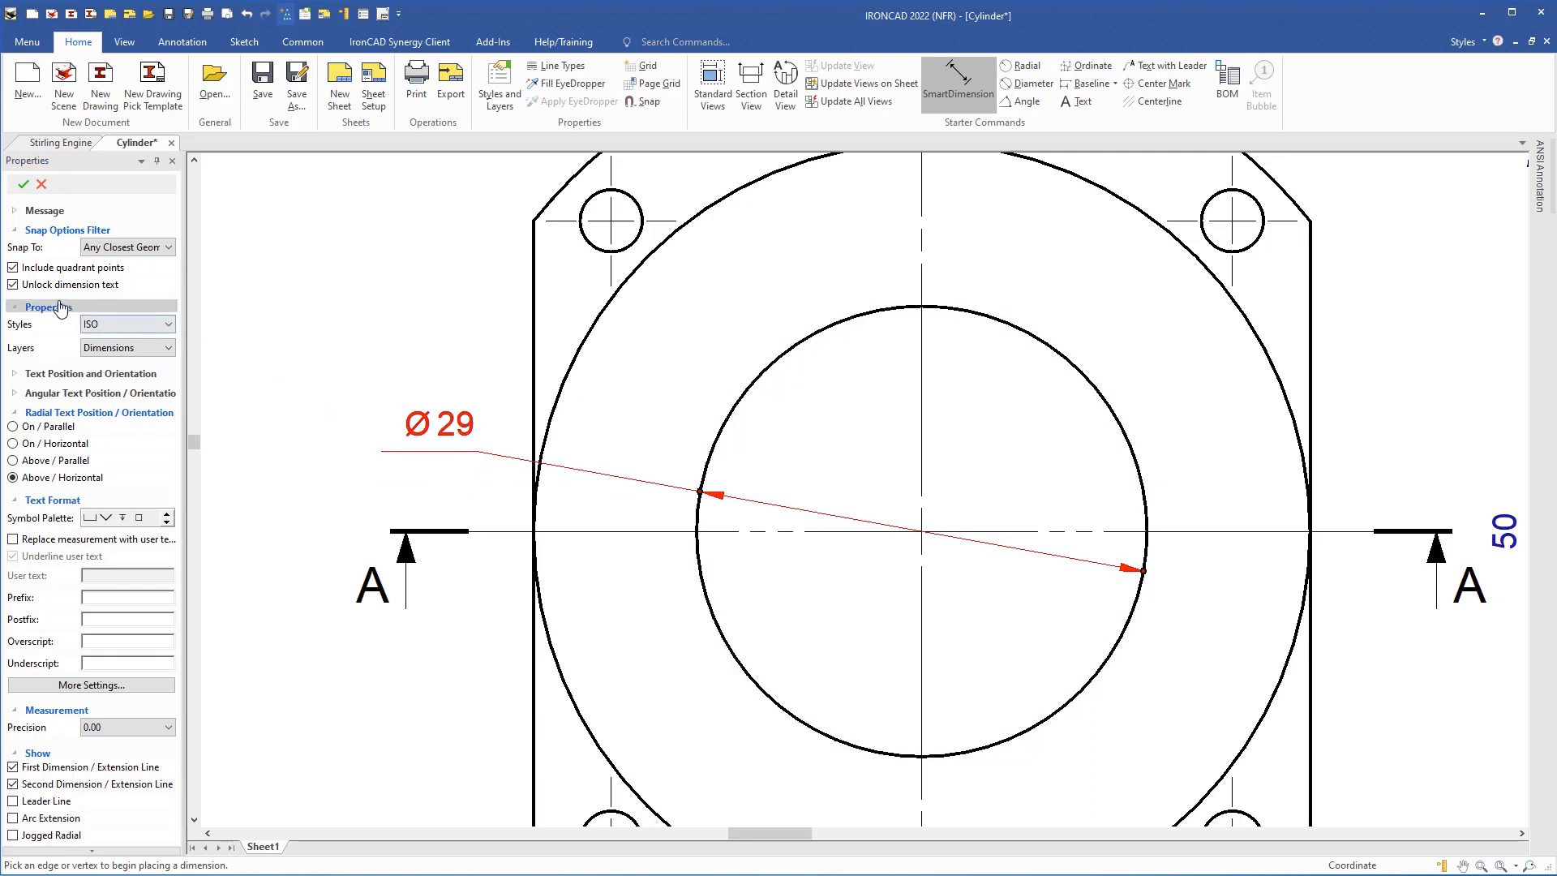
left_click(13, 285)
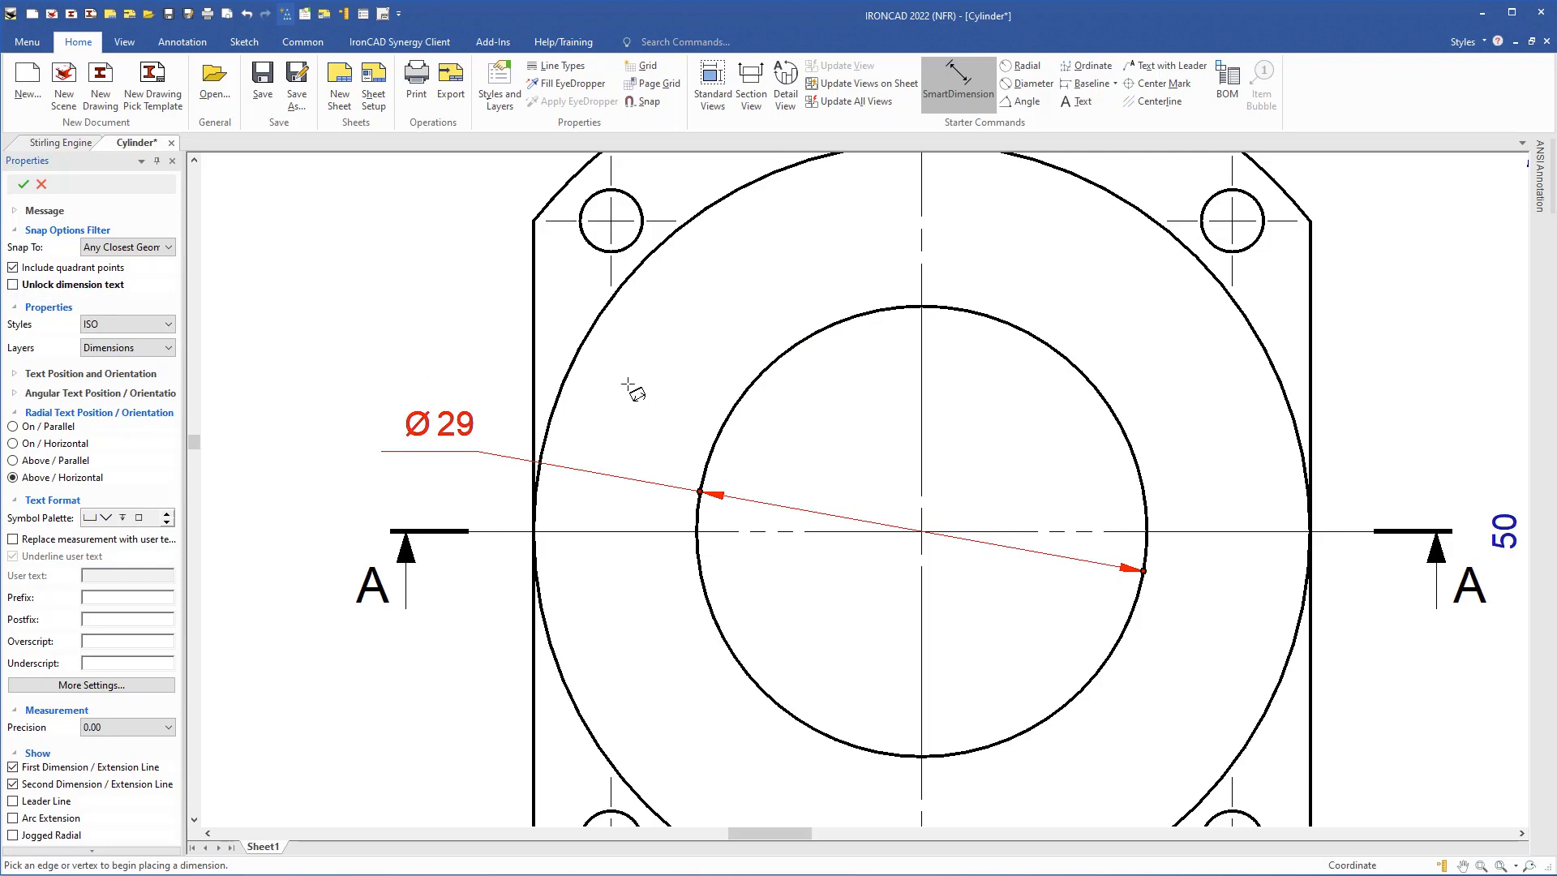
Dimension the large outer circle's diameter and the upper-left corner arc's radius, placing both outside the view's left side.
left_click(568, 370)
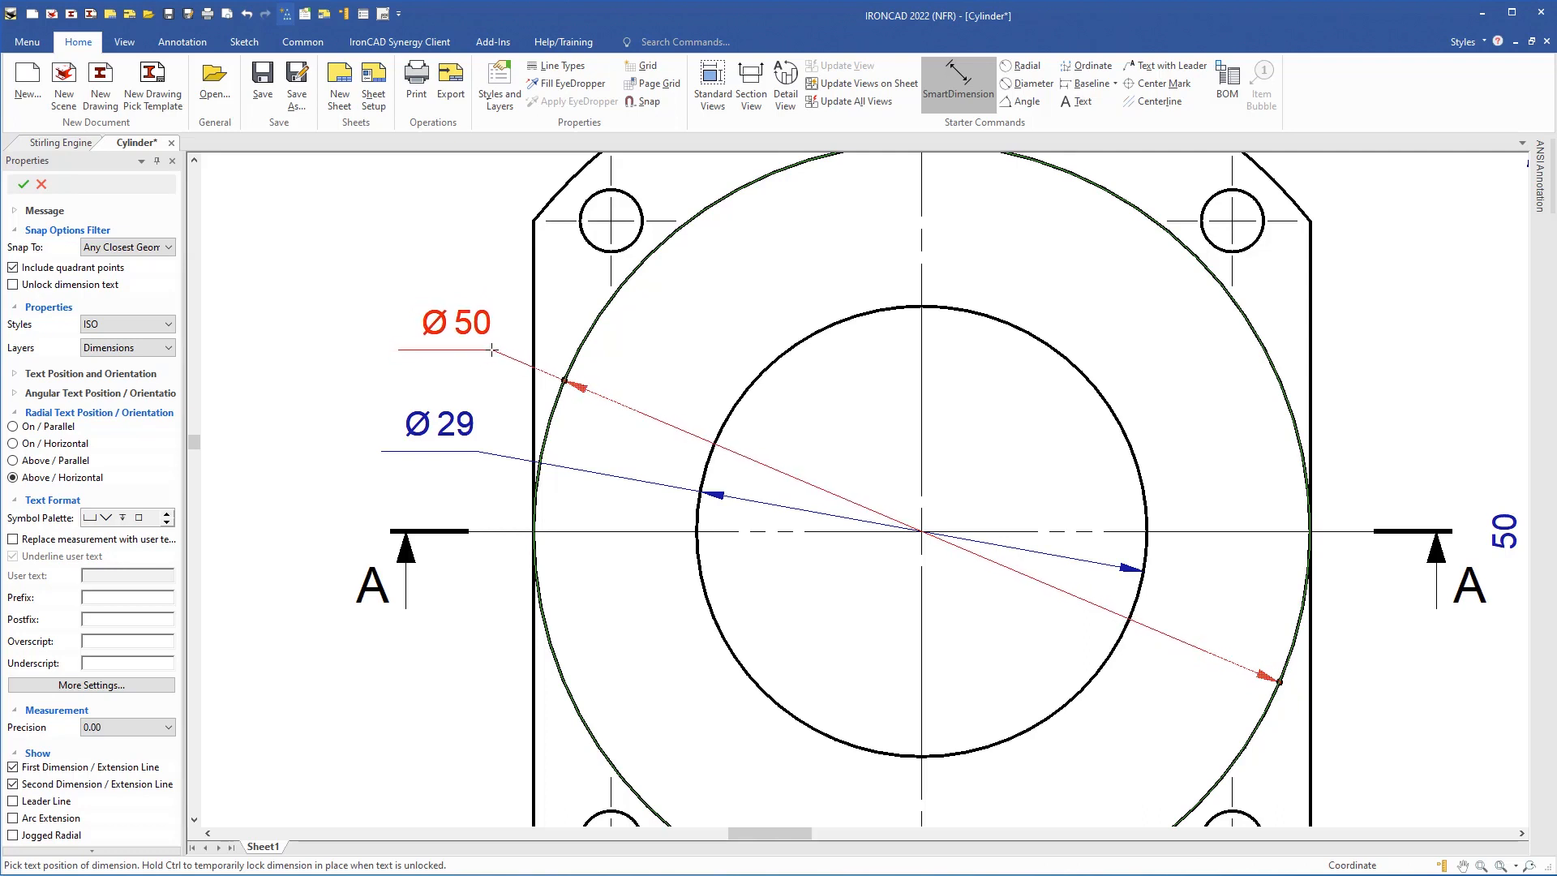
left_click(487, 354)
mouse_move(592, 283)
middle_mouse_down()
mouse_move(631, 444)
mouse_move(657, 443)
middle_mouse_up()
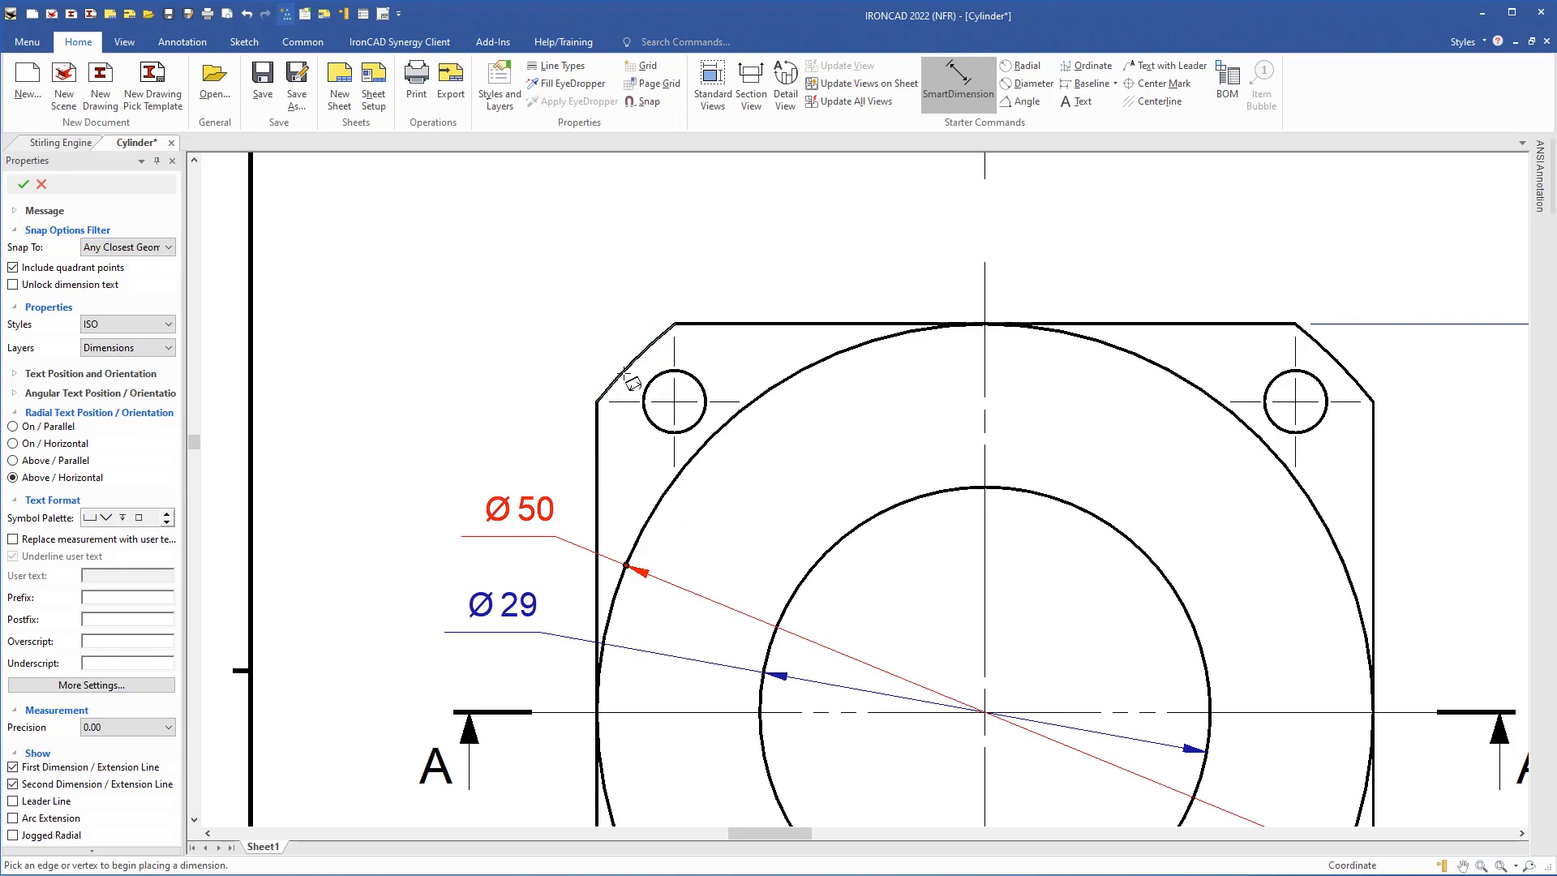
left_click(627, 375)
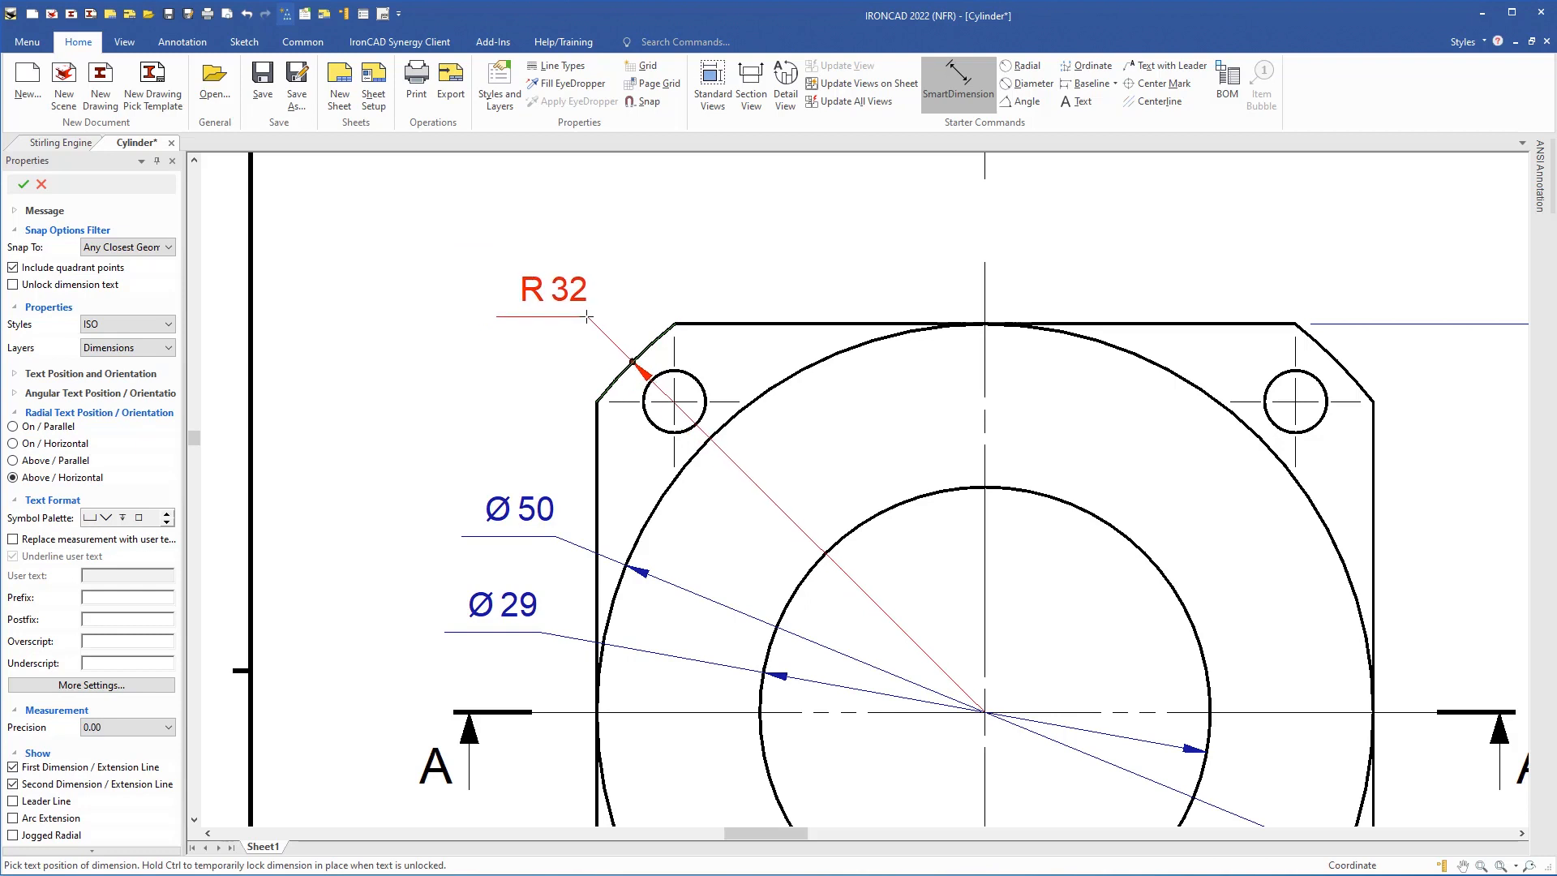
left_click(589, 317)
Dimension the upper-right hole's diameter above the flange and end dimensioning.
mouse_move(957, 478)
middle_mouse_down()
mouse_move(772, 441)
mouse_move(662, 526)
mouse_move(737, 541)
middle_mouse_up()
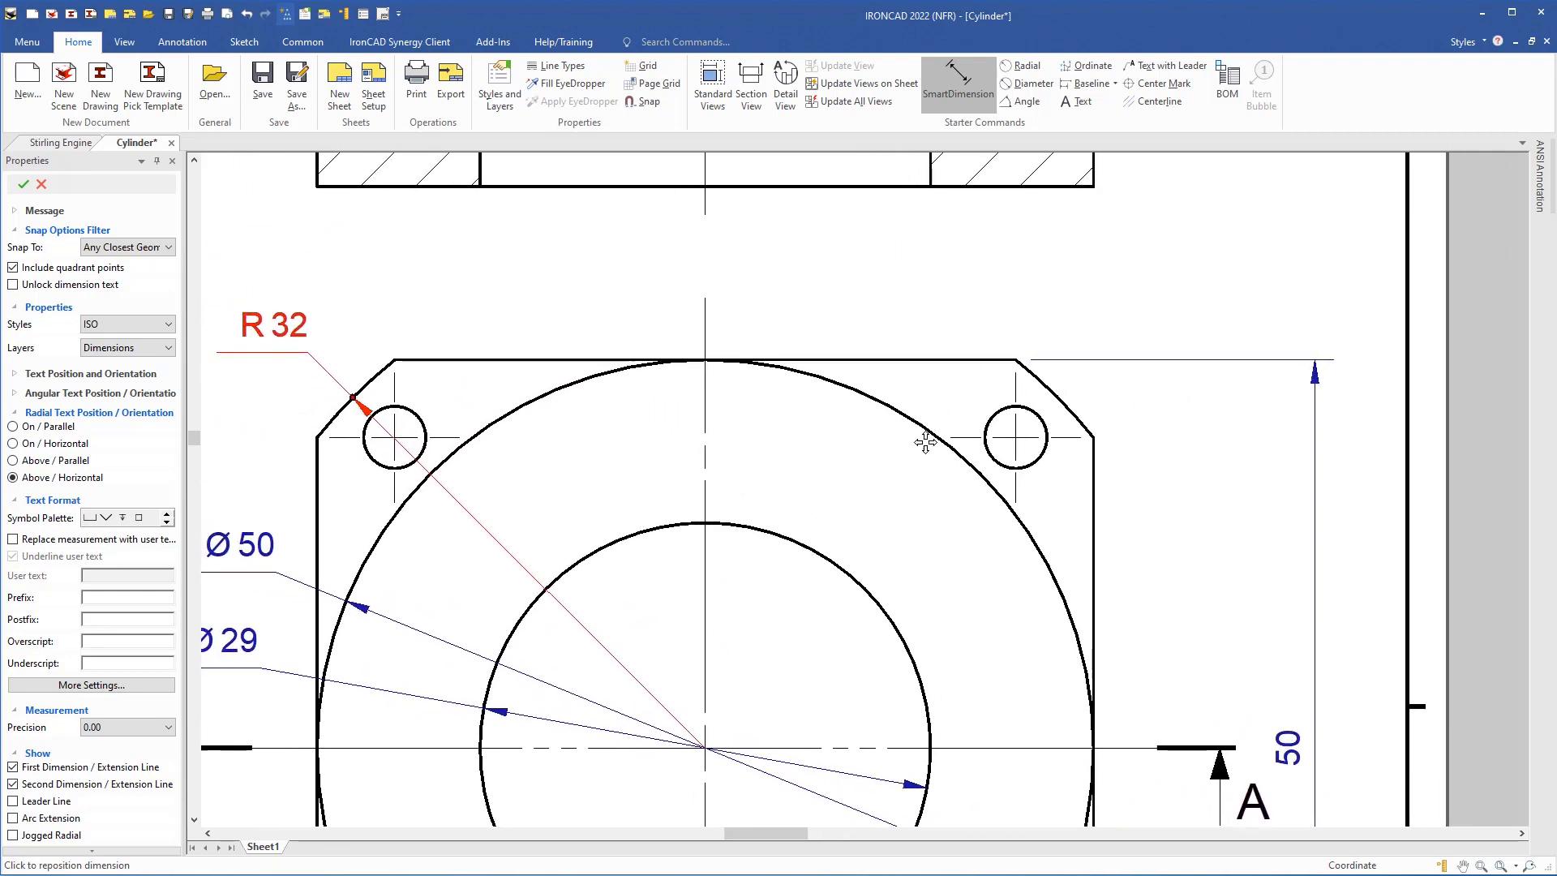
left_click(1008, 418)
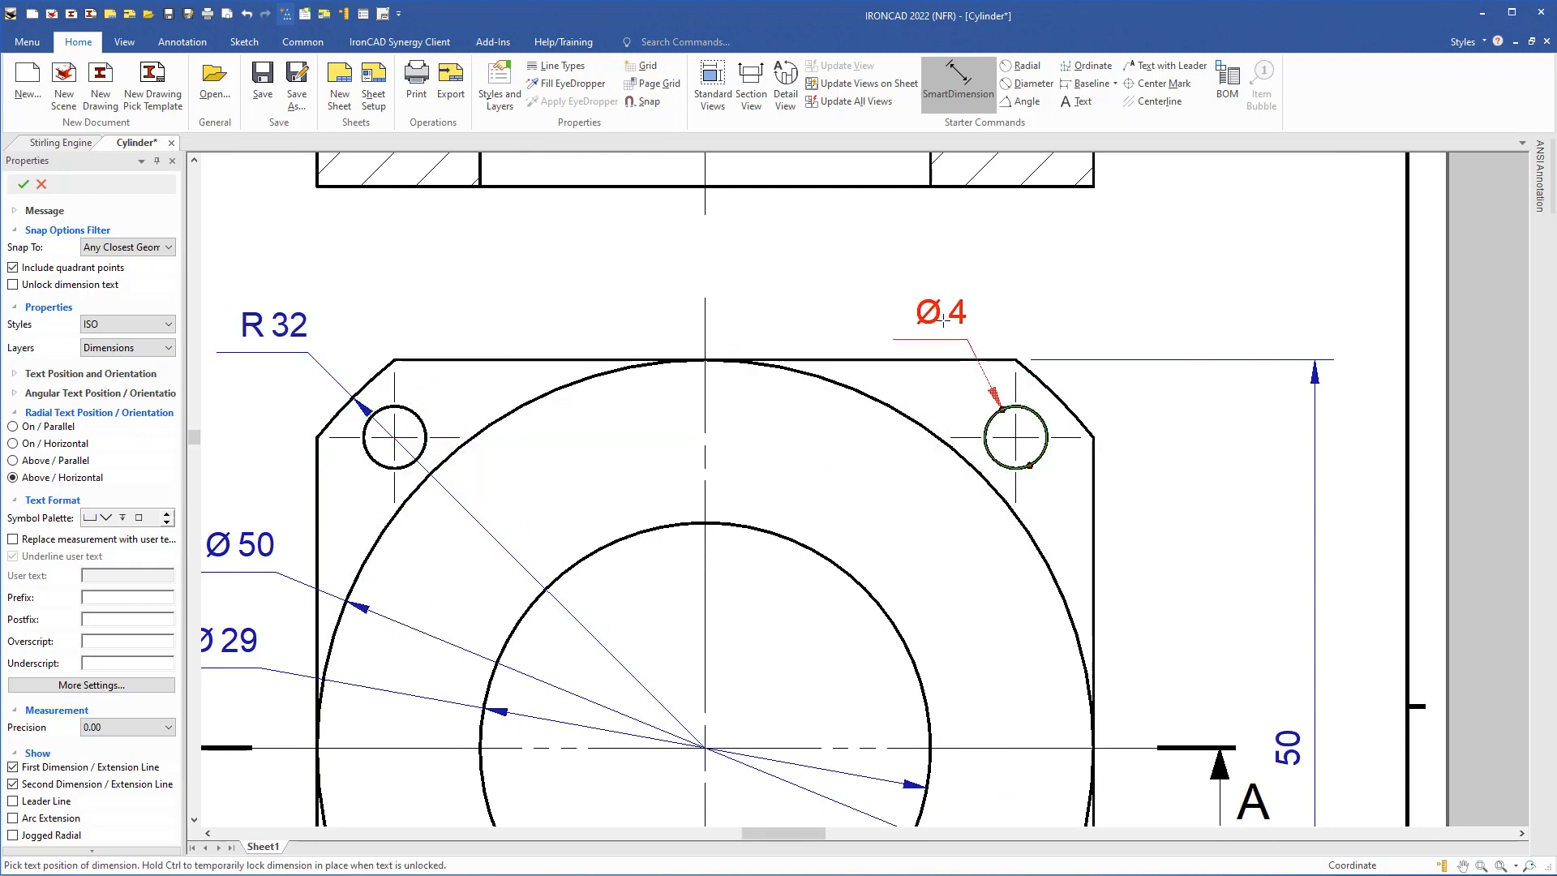
left_click(915, 305)
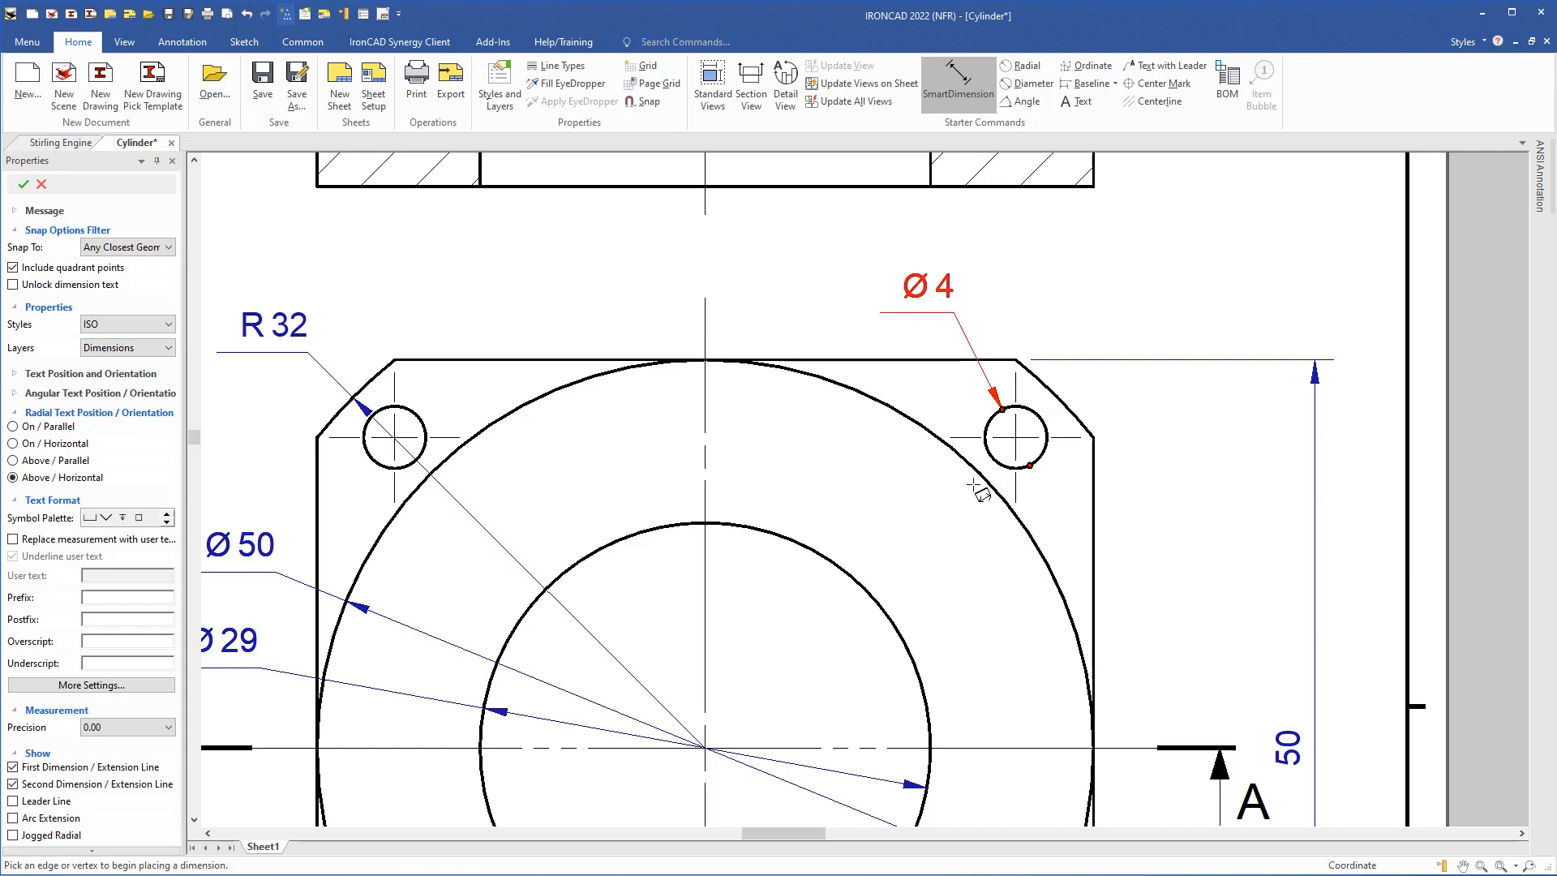
scroll(934, 531, "down", 1)
mouse_move(936, 564)
middle_mouse_down()
mouse_move(946, 508)
mouse_move(921, 448)
middle_mouse_up()
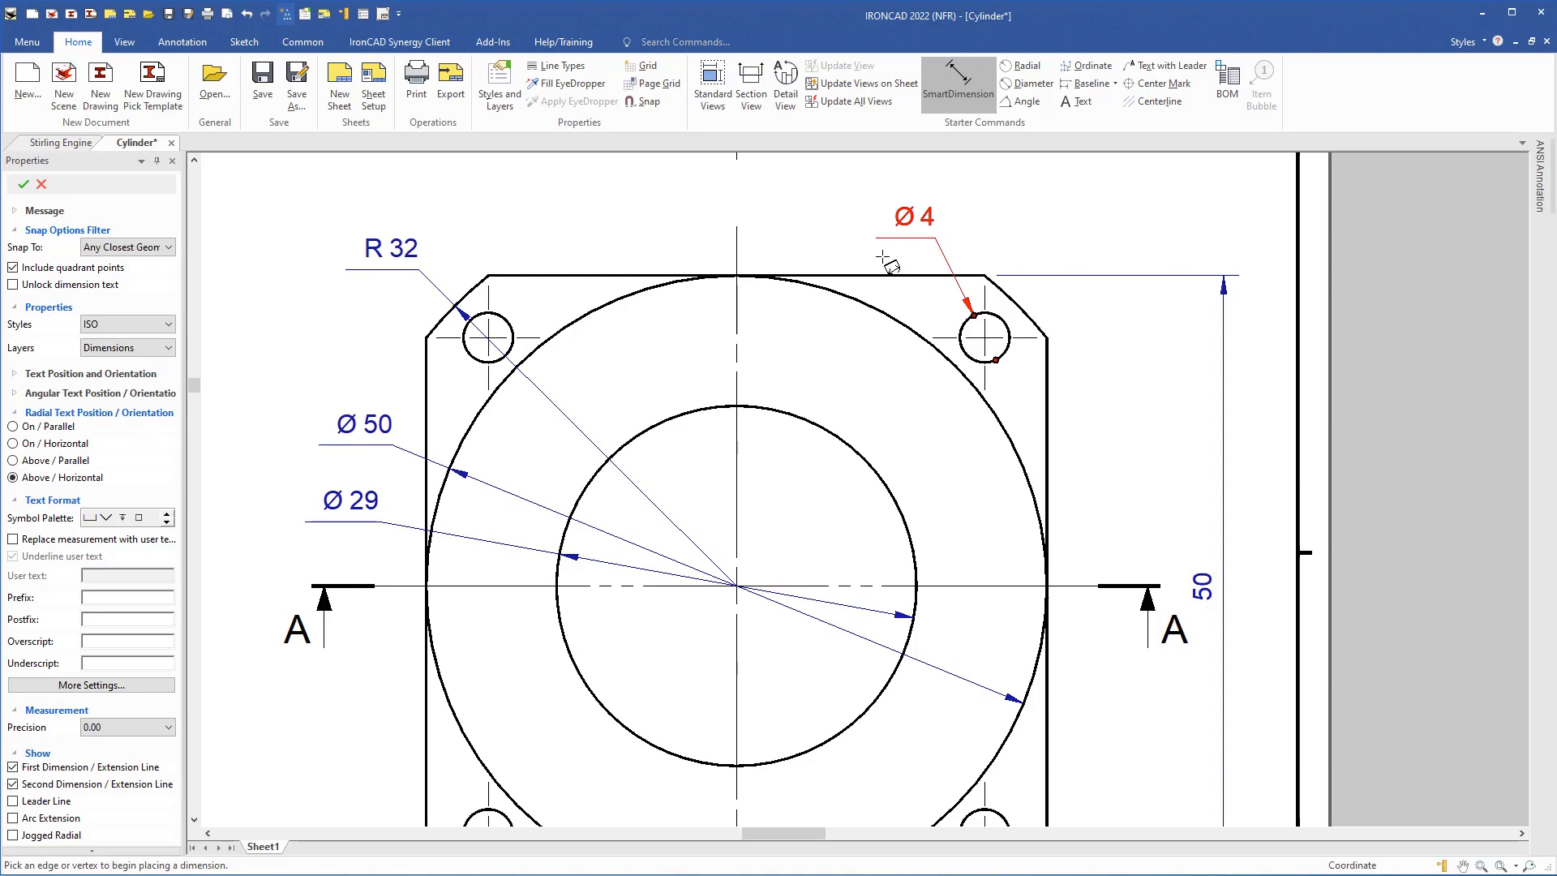
key("Escape")
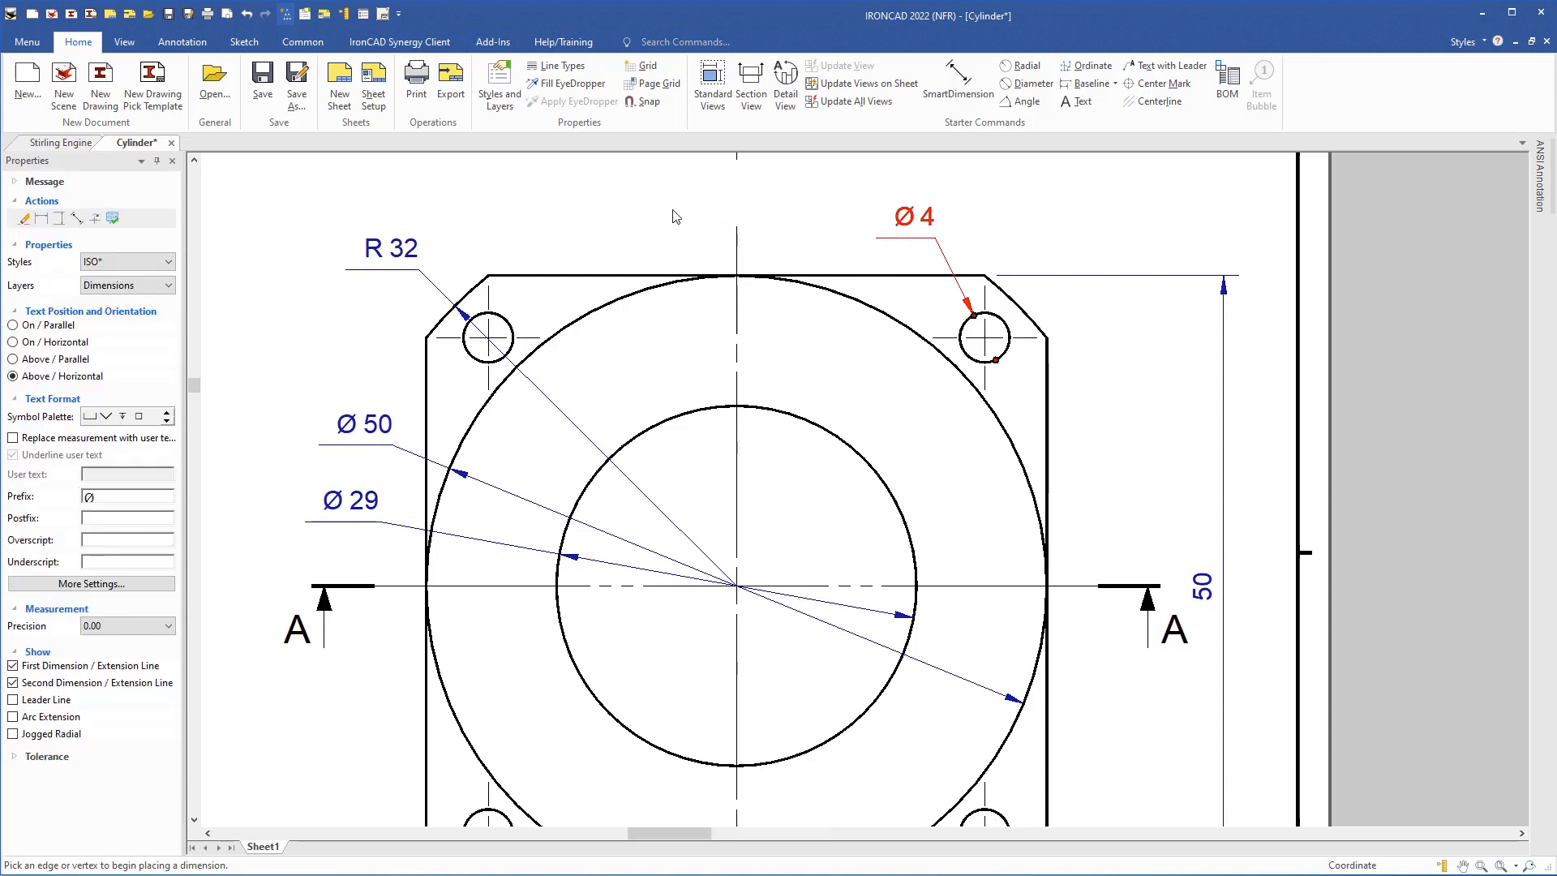
Enable the automatic hole count under the thread callout transfer options in the sheet setup.
right_click(675, 216)
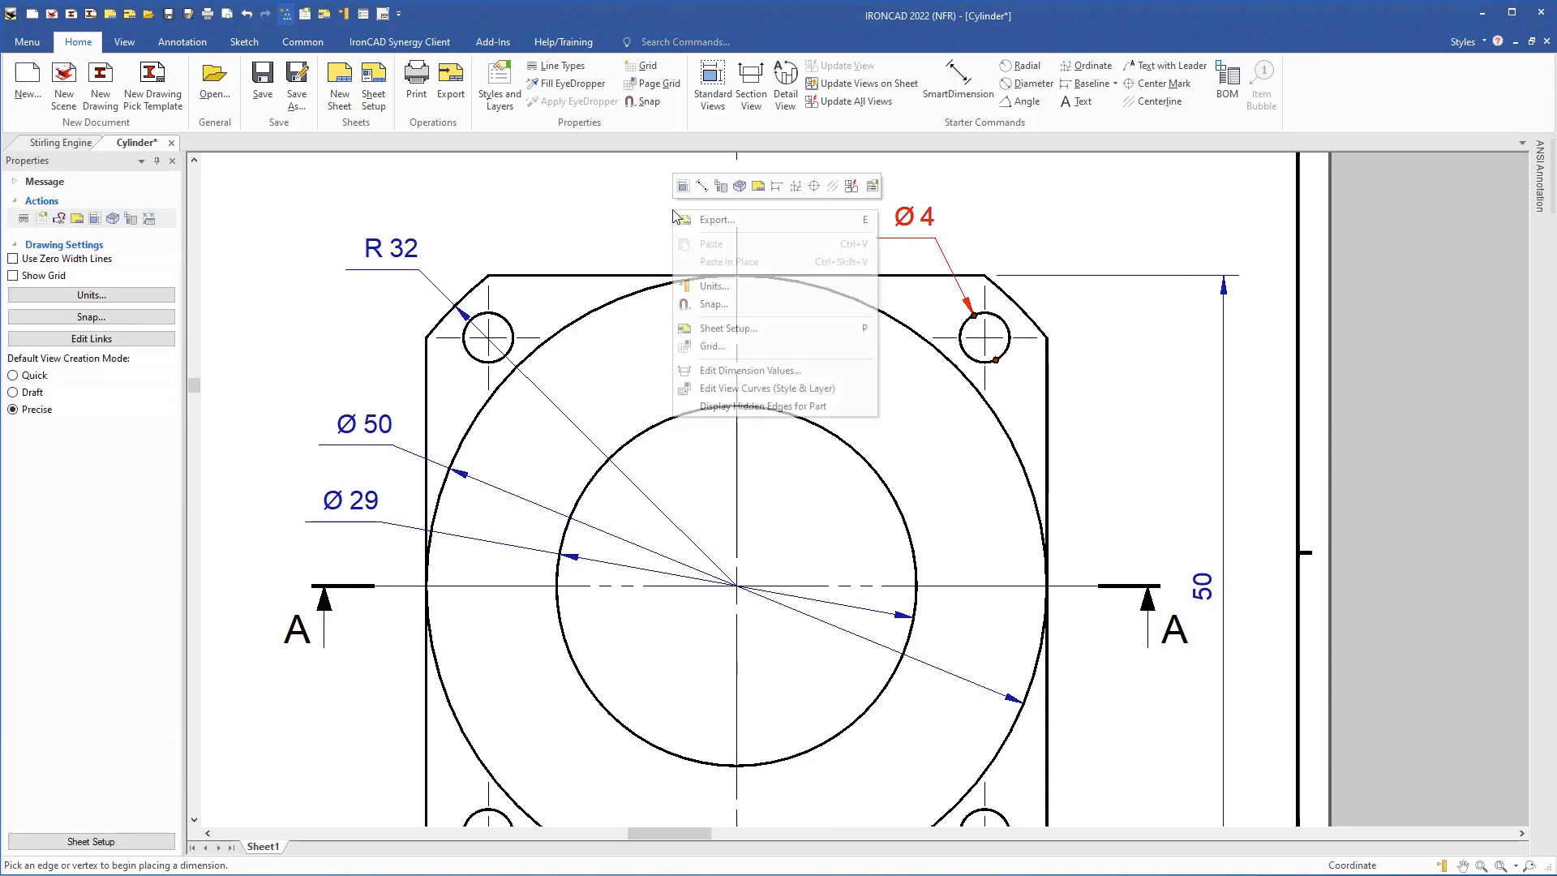
left_click(716, 331)
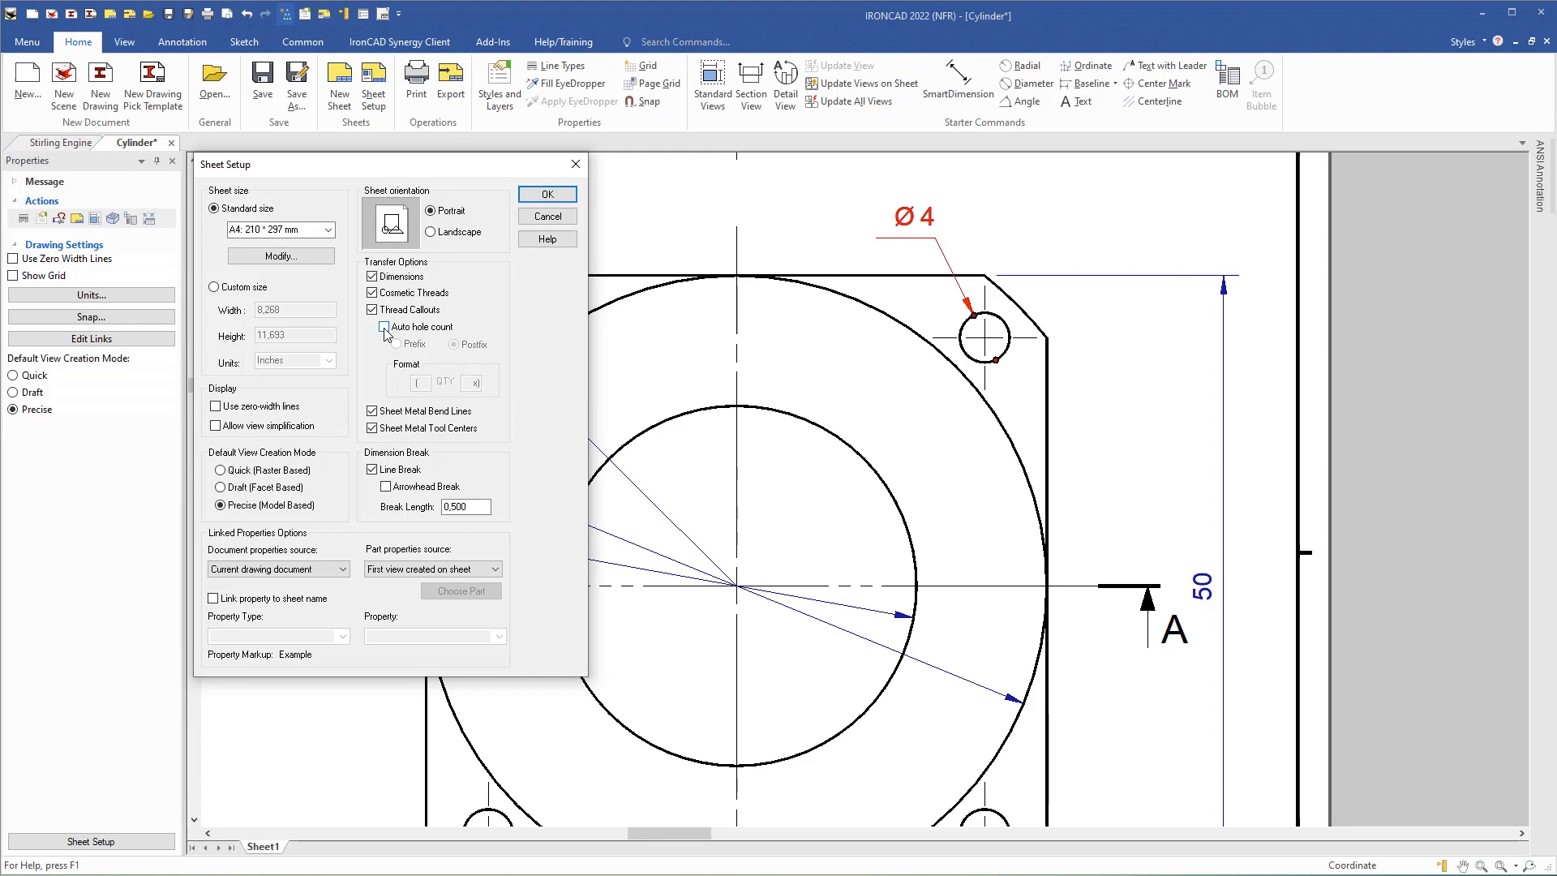
left_click(385, 329)
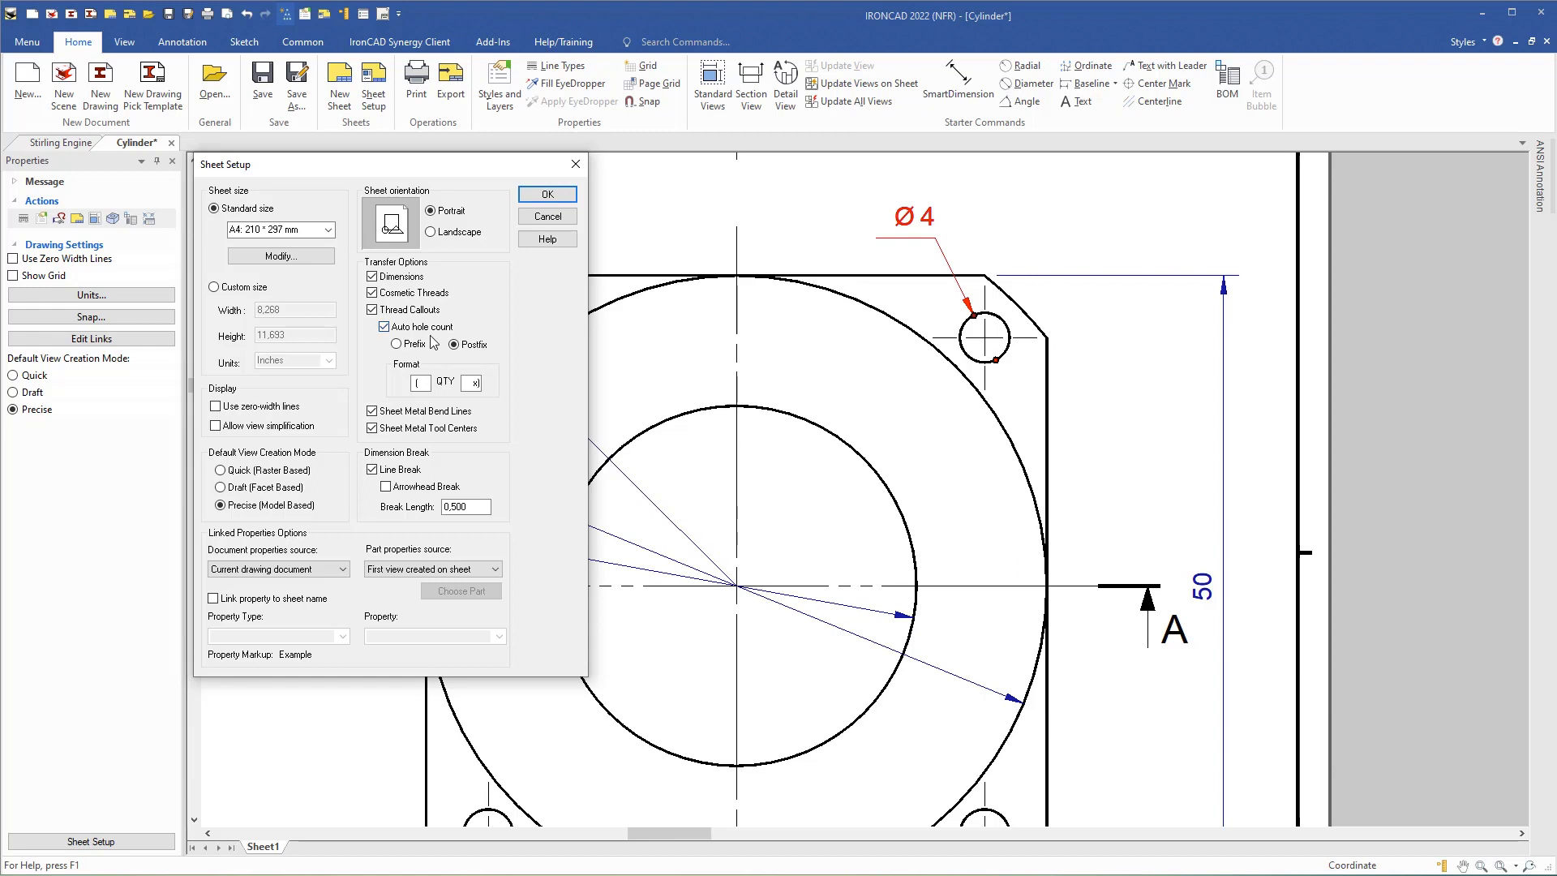
left_click(419, 383)
left_click(548, 195)
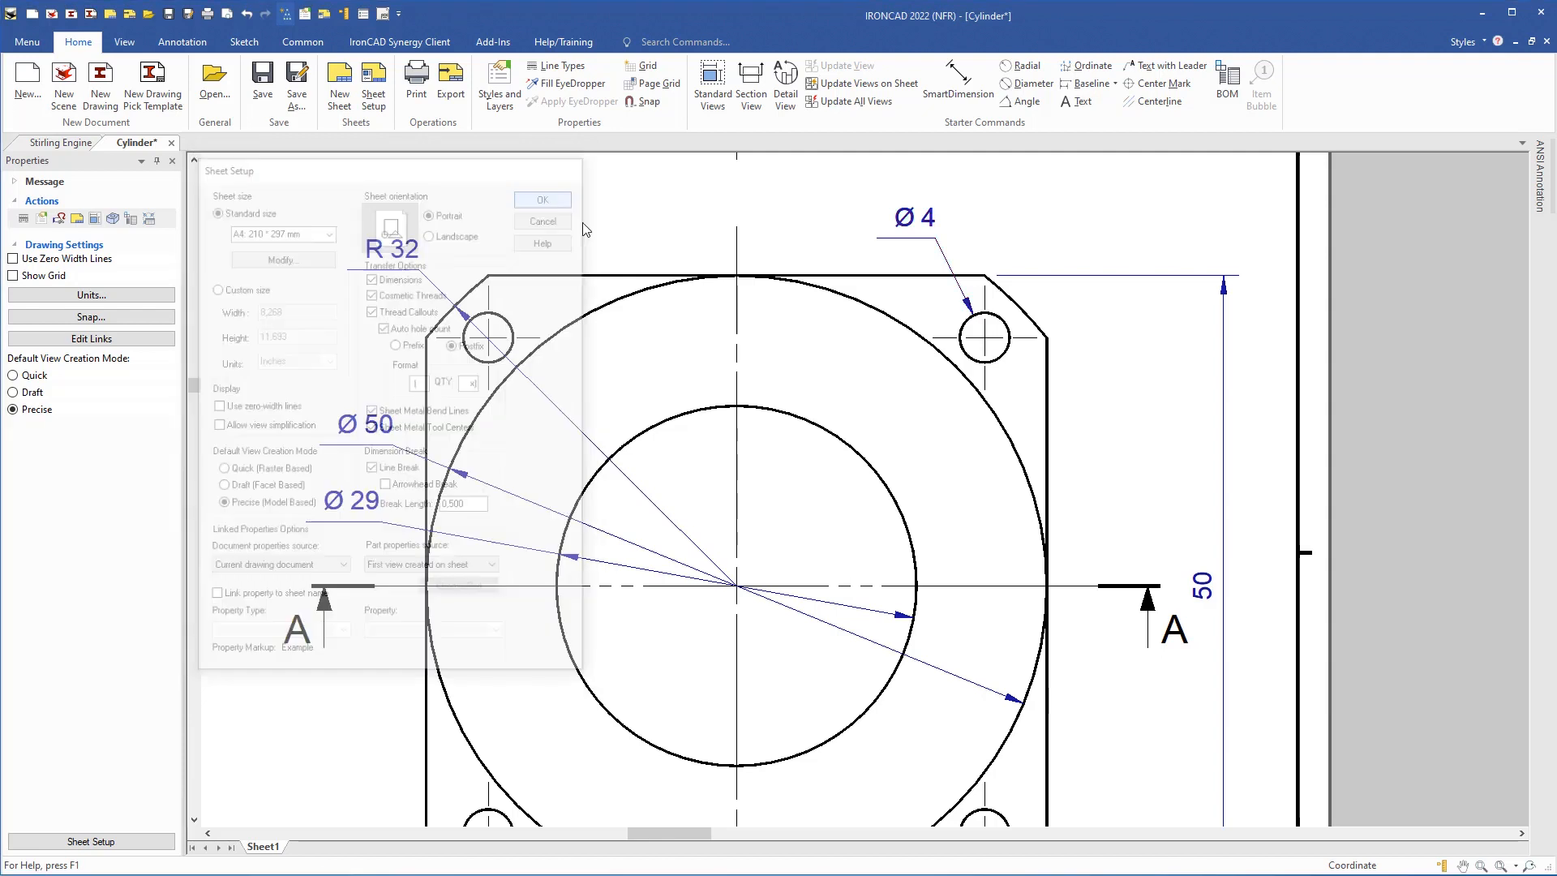
Delete the upper-right hole's diameter dimension and recreate it with SmartDimension, placing it above the flange.
left_click(921, 222)
key("Delete")
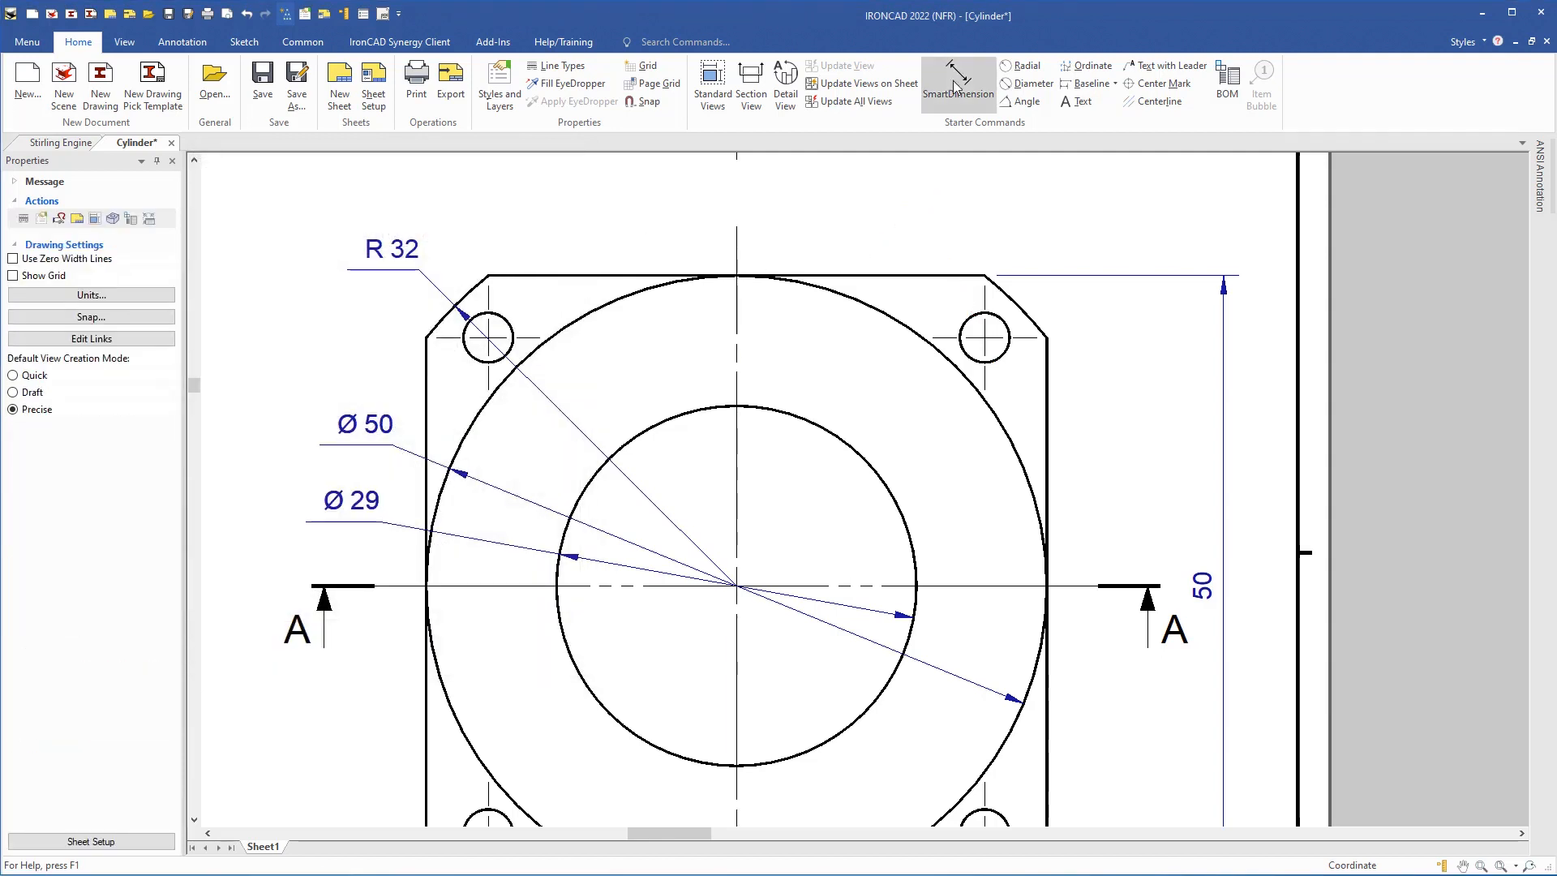
left_click(959, 78)
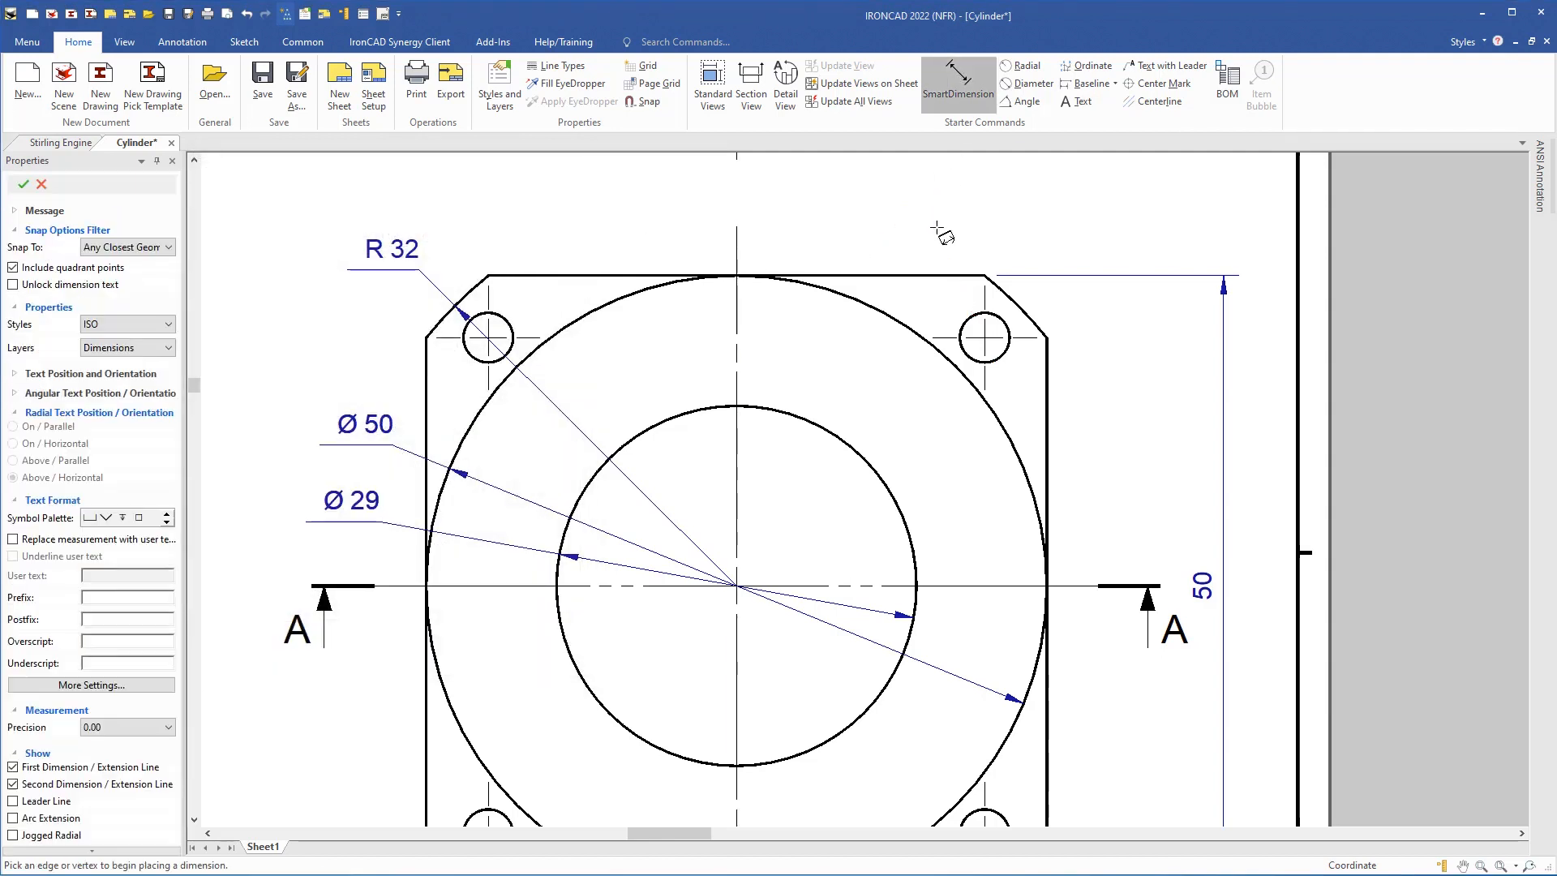
left_click(982, 326)
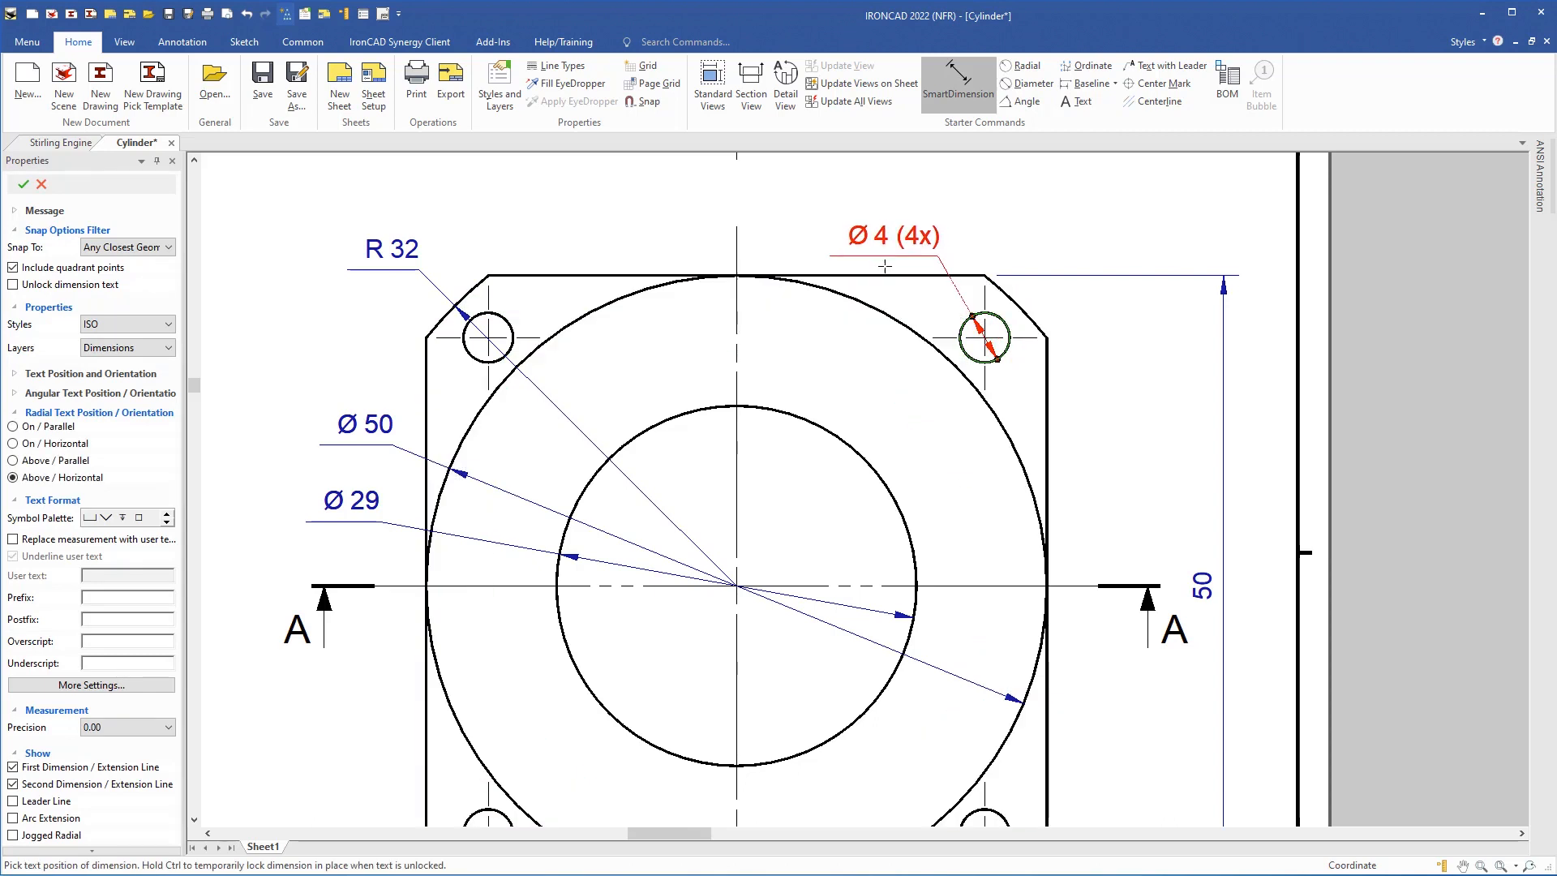
left_click(872, 249)
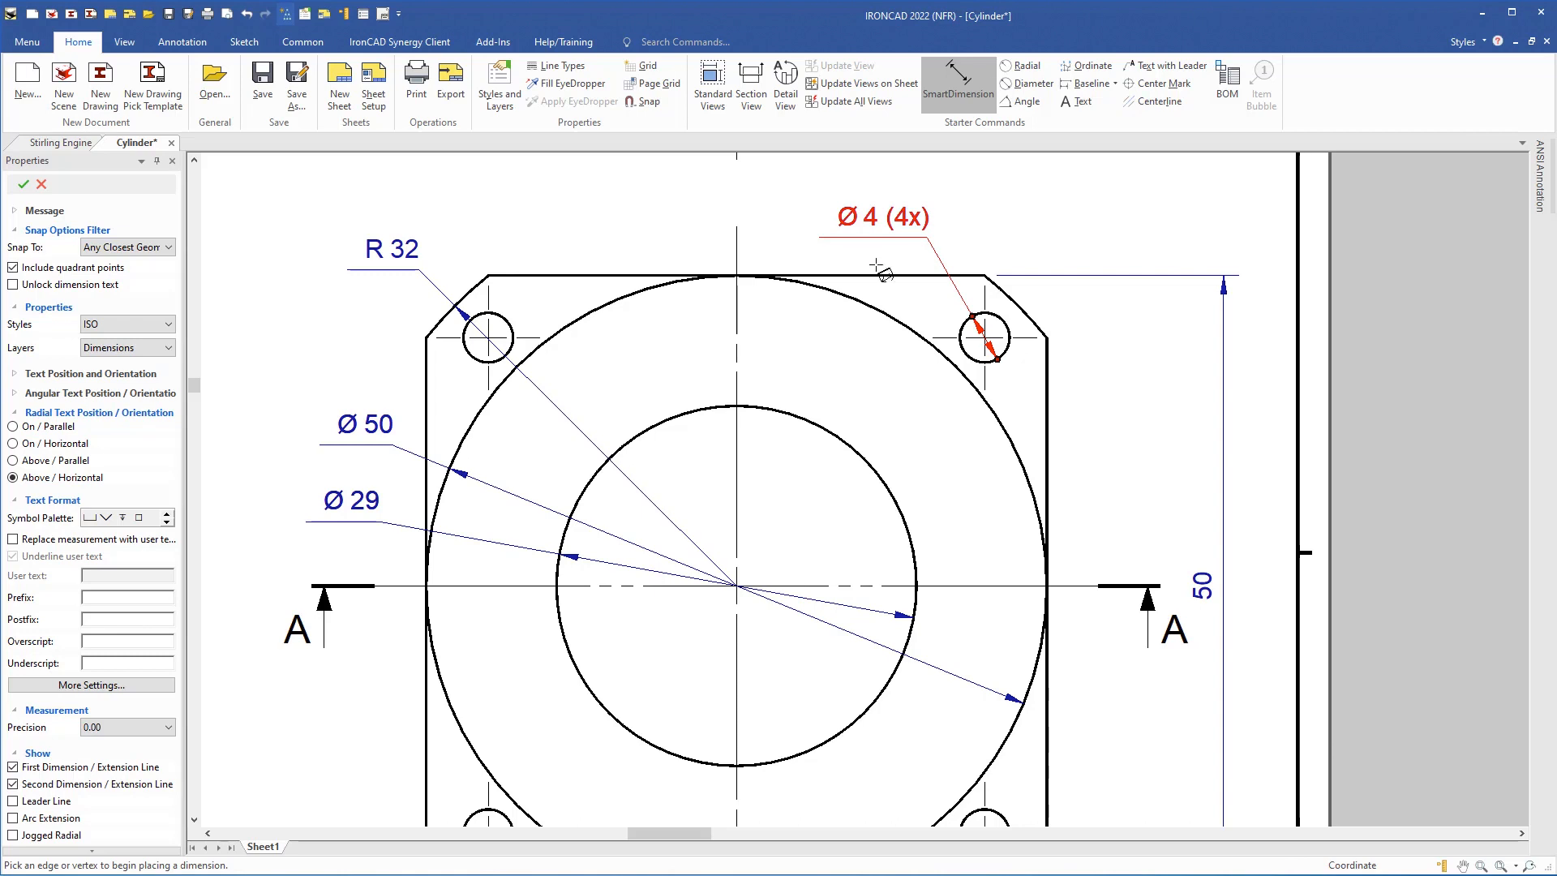
Dimension the distance between the opposite lower groove walls of the section view, add a Ø prefix and place it below the view.
middle_click_drag(982, 226, 792, 501)
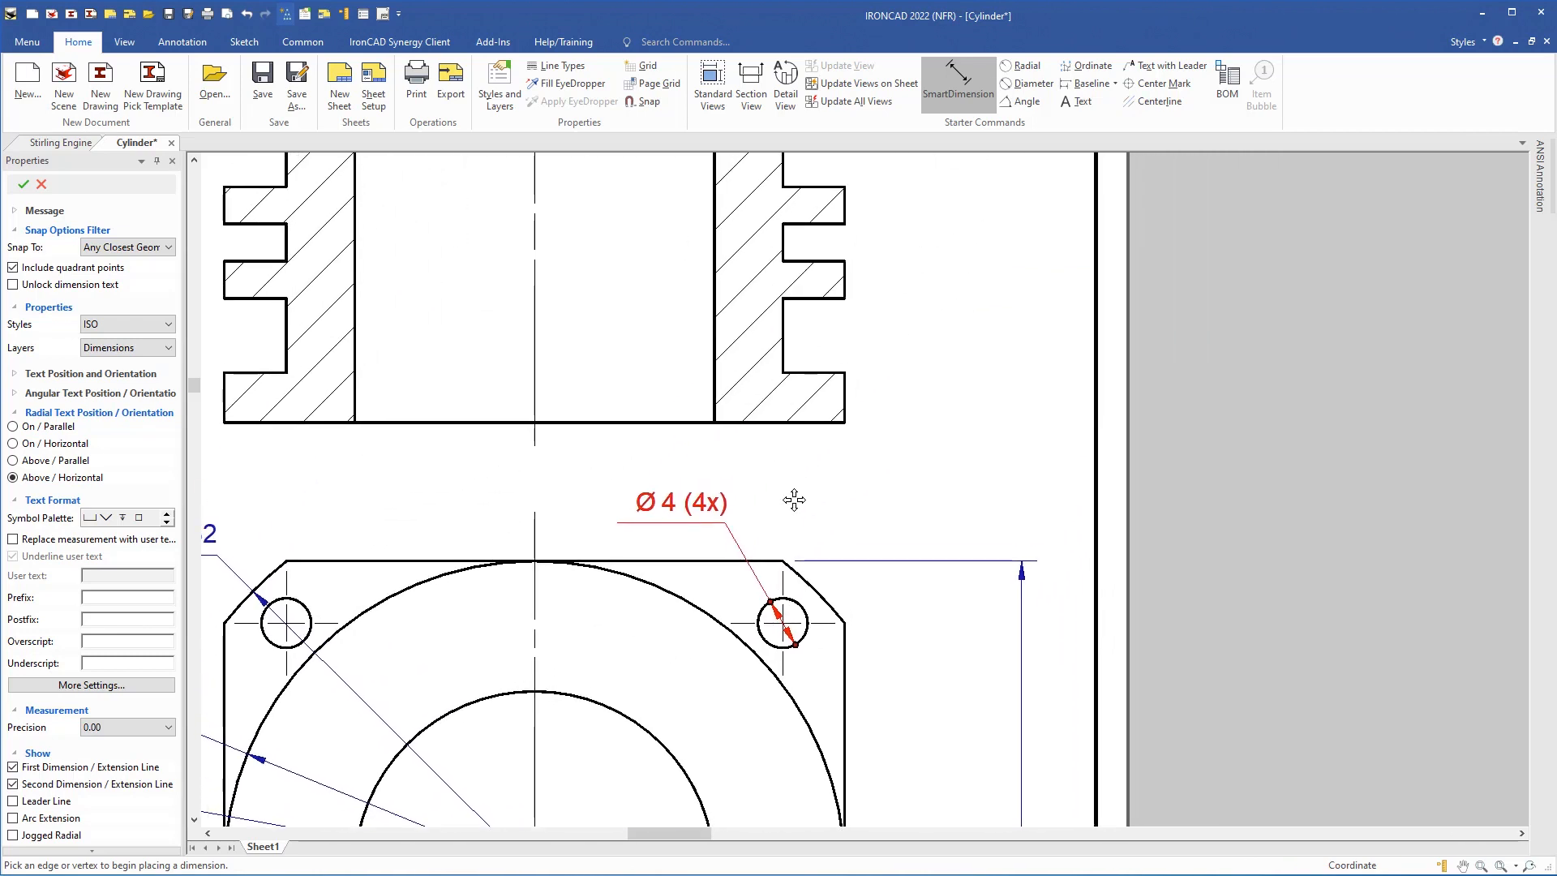
scroll(647, 439, "up", 1)
middle_click_drag(646, 438, 929, 440)
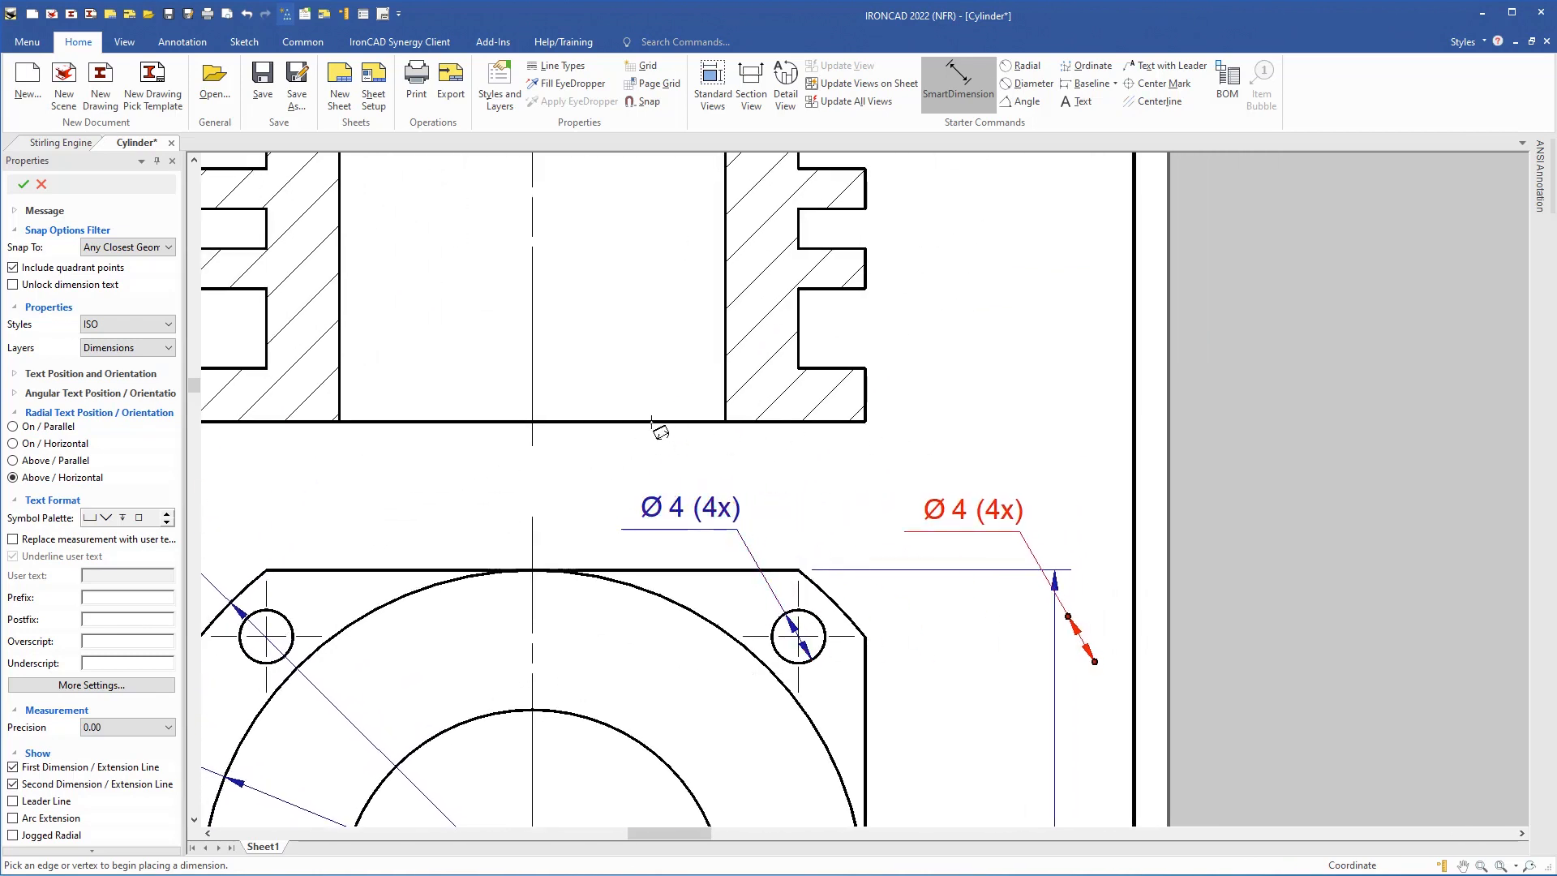
mouse_move(575, 384)
middle_mouse_down()
mouse_move(639, 427)
mouse_move(605, 450)
middle_mouse_up()
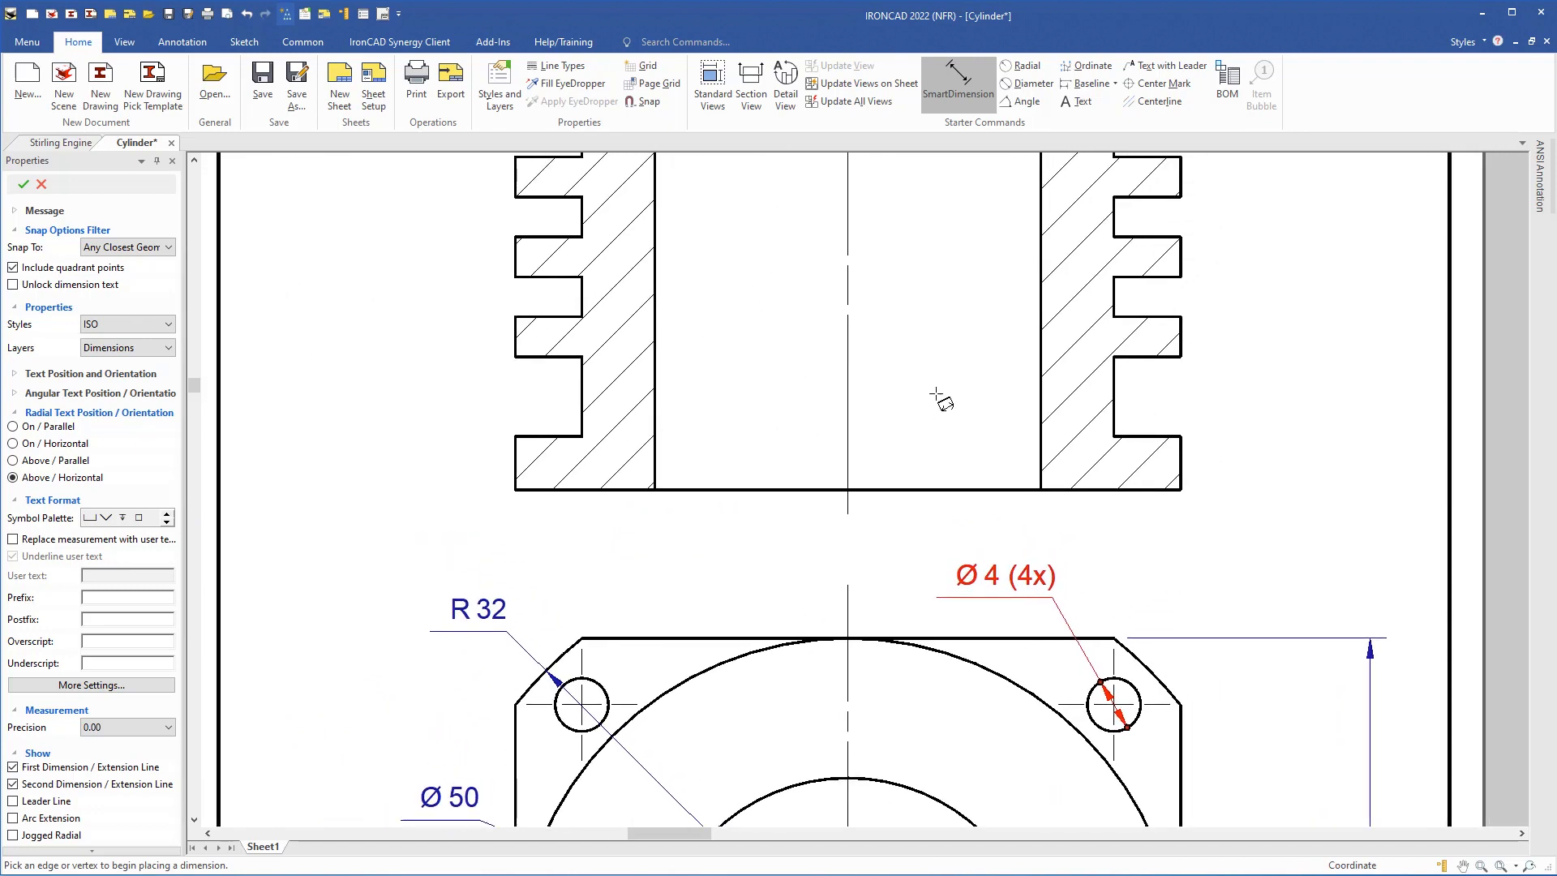
left_click(1116, 388)
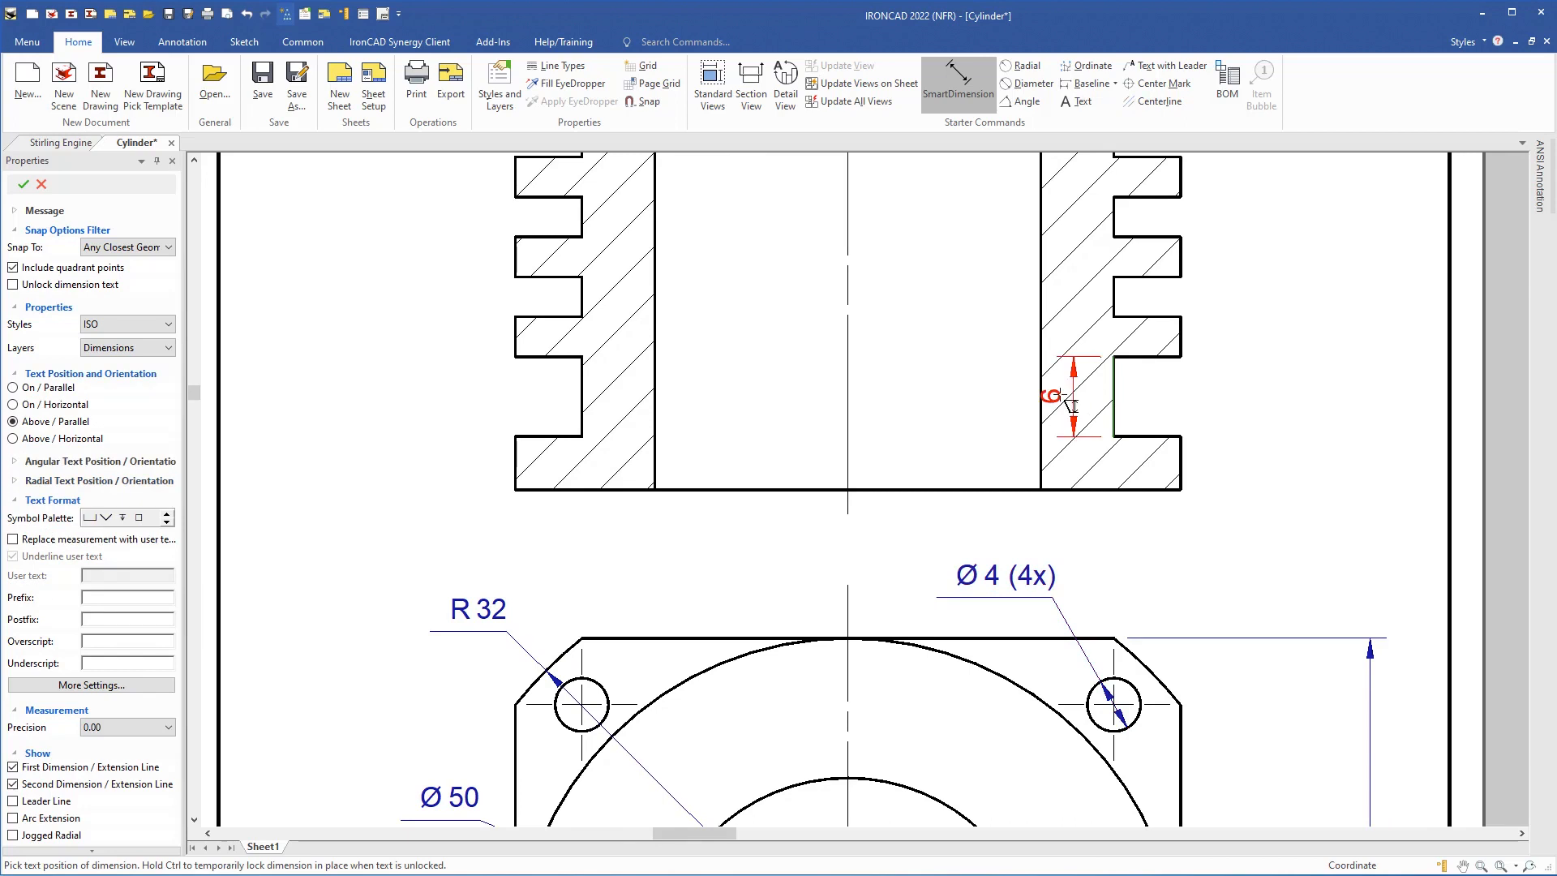
left_click(583, 383)
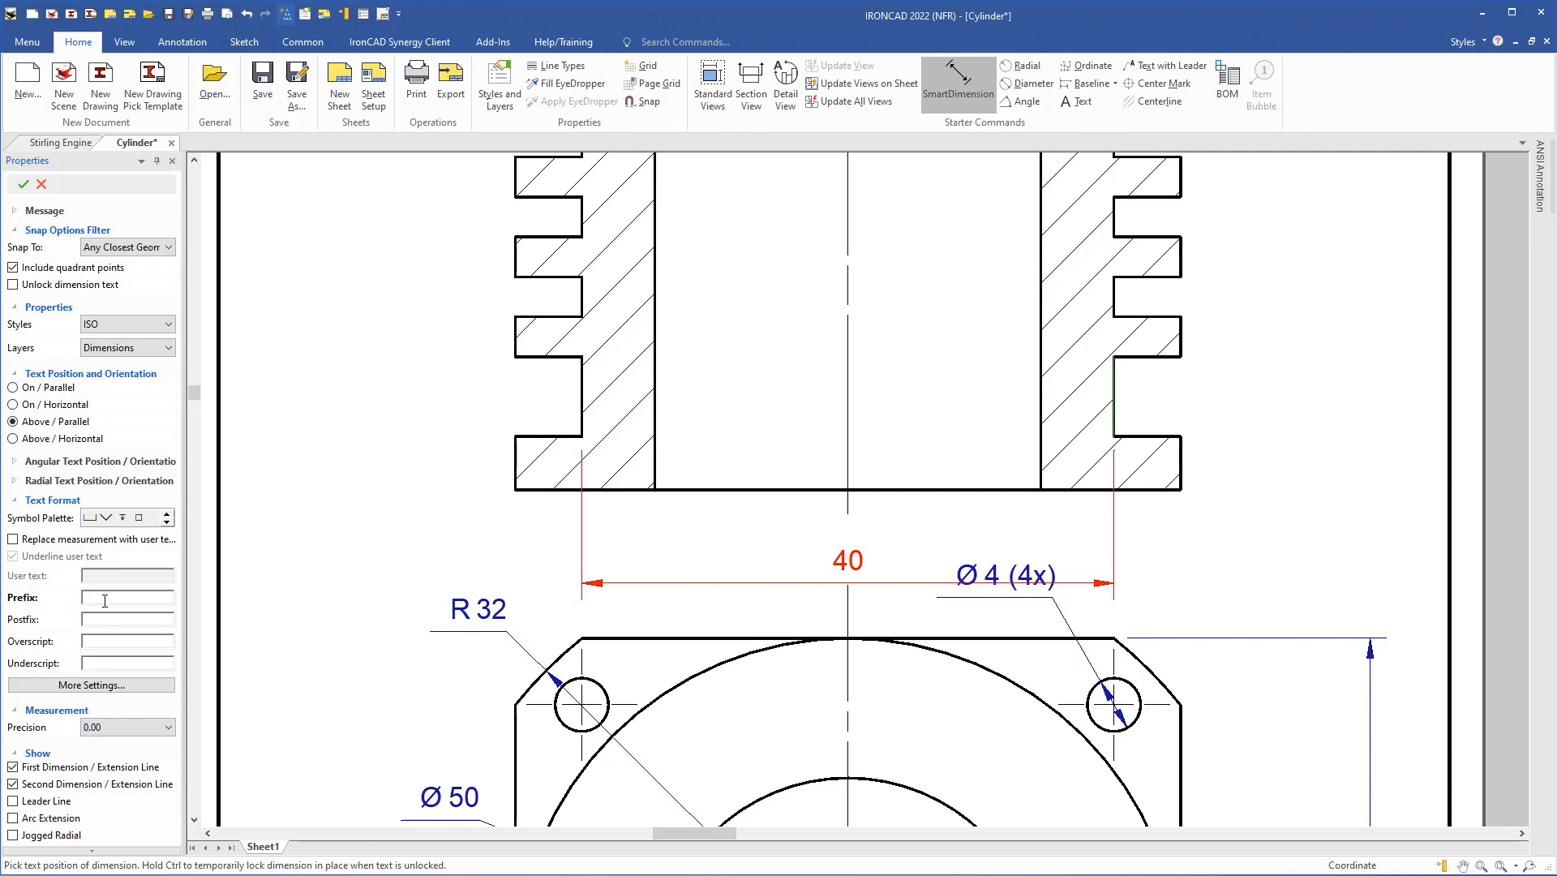
left_click(166, 523)
left_click(90, 519)
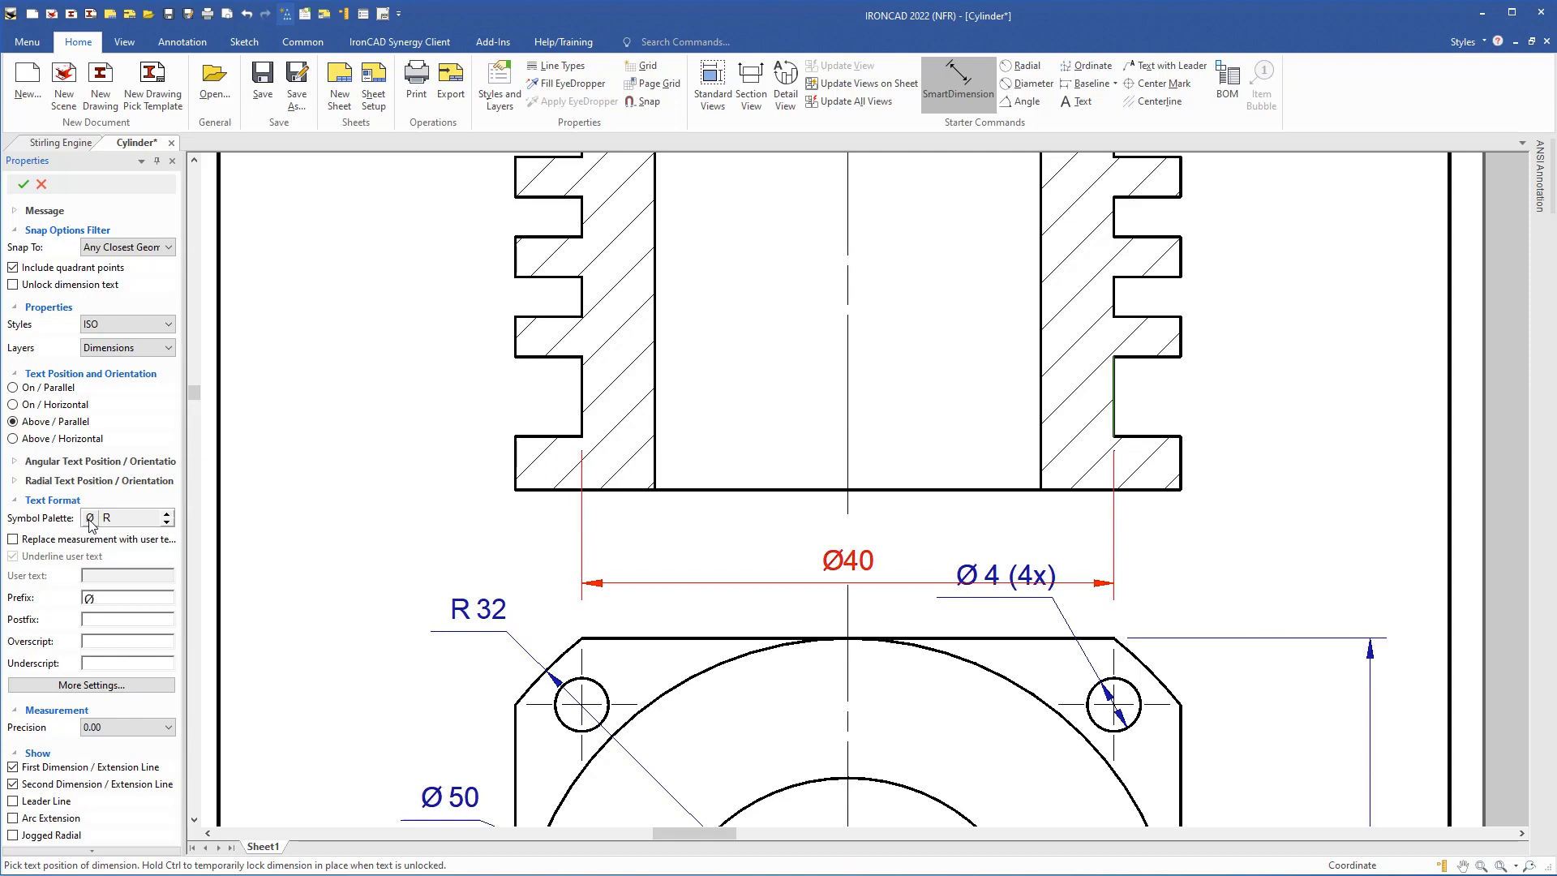
left_click(103, 599)
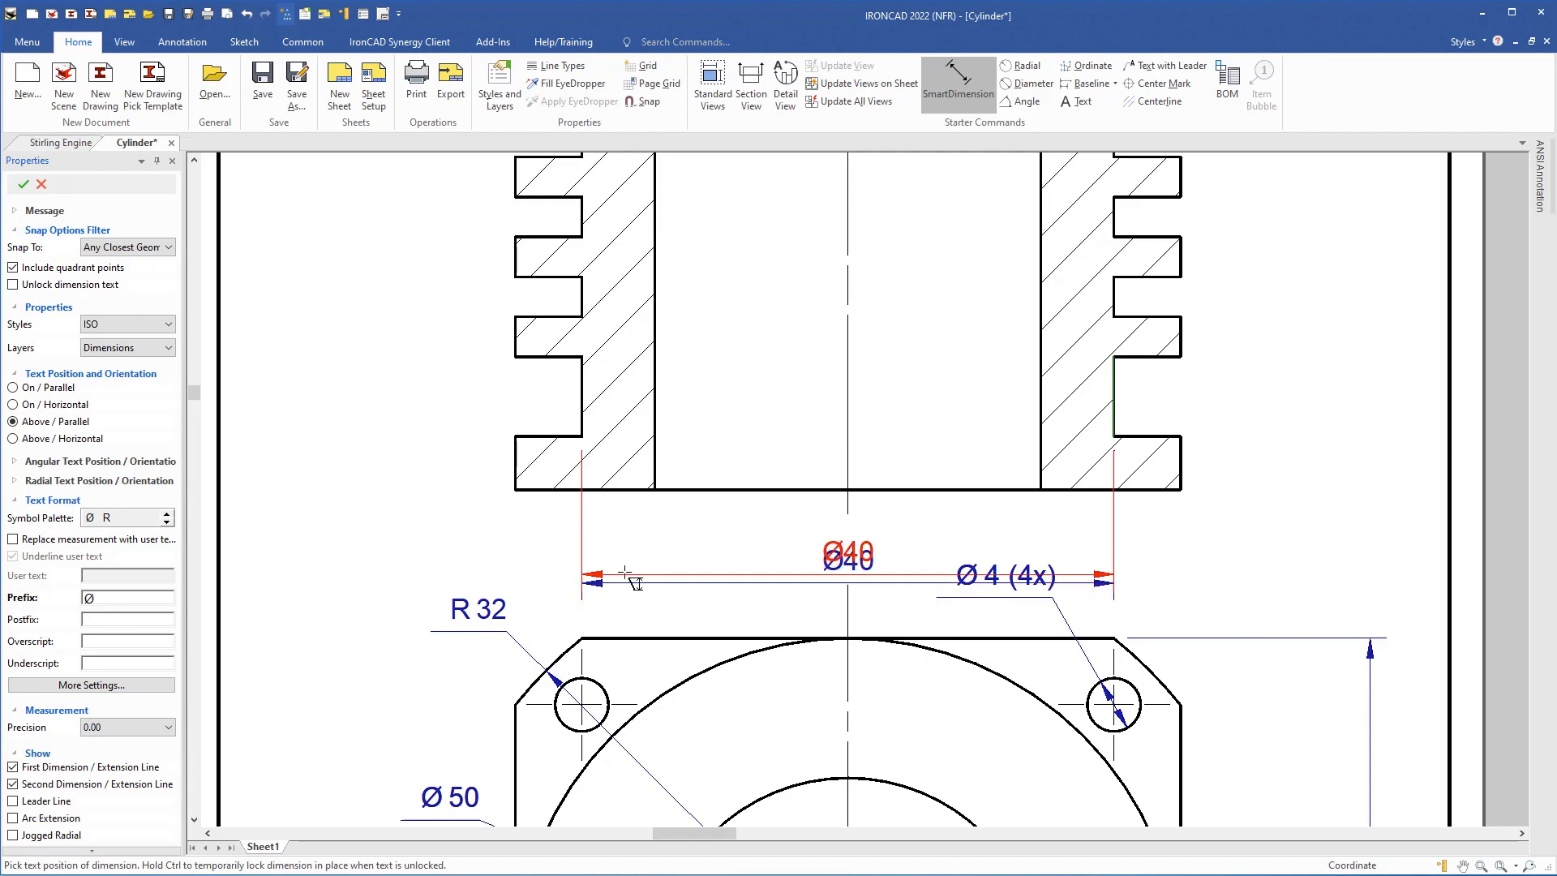
left_click(776, 492)
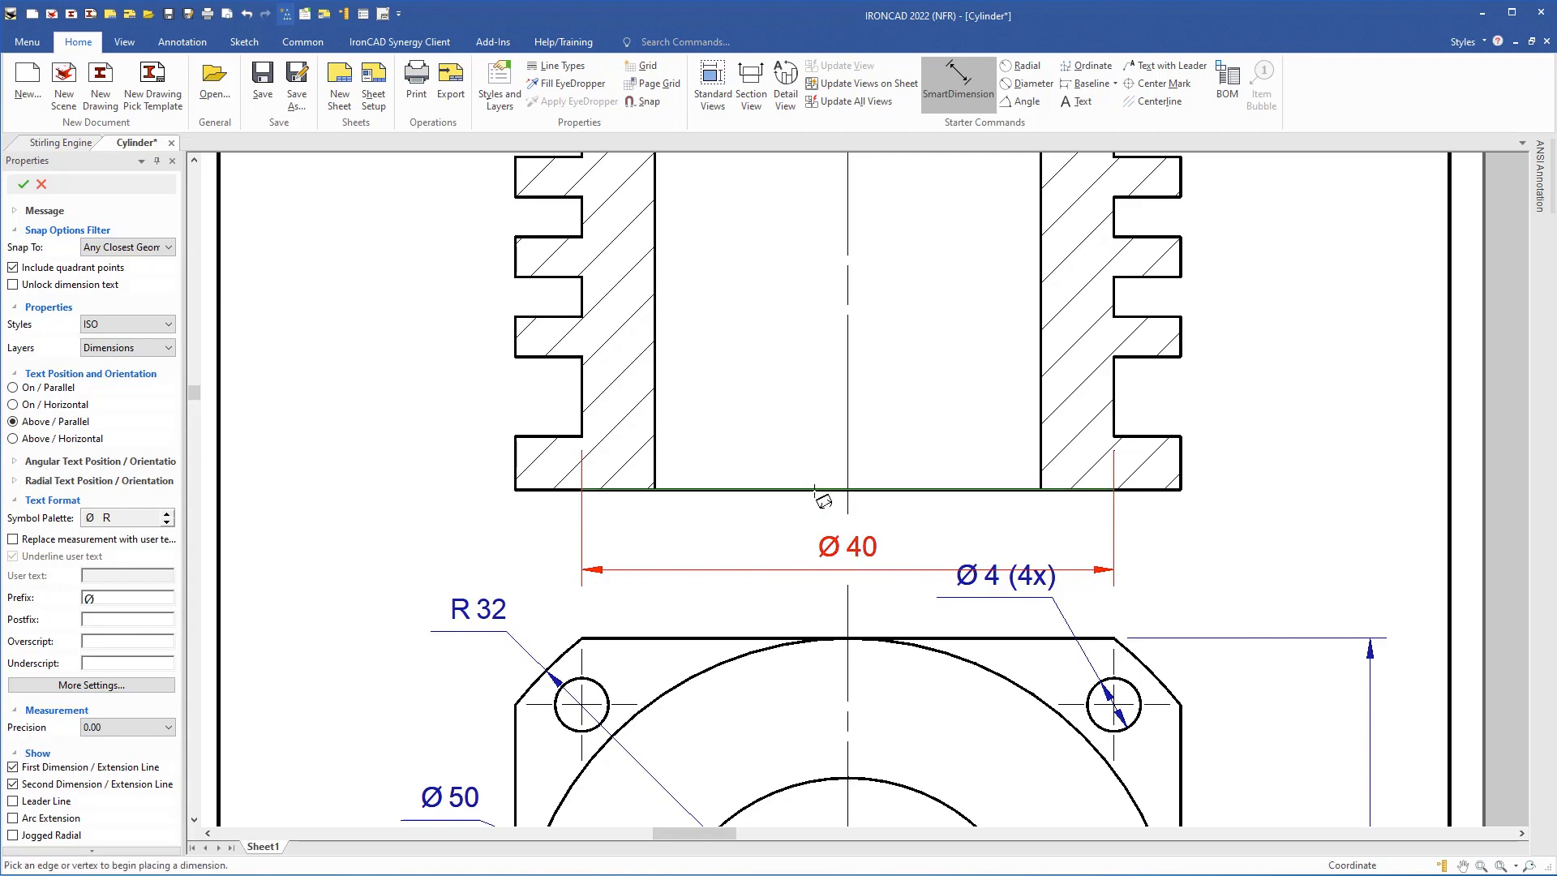
Dimension the bottom flange's thickness and the height of the wide groove above it, placing both aligned to the right of the section view.
scroll(1212, 454, "up", 2)
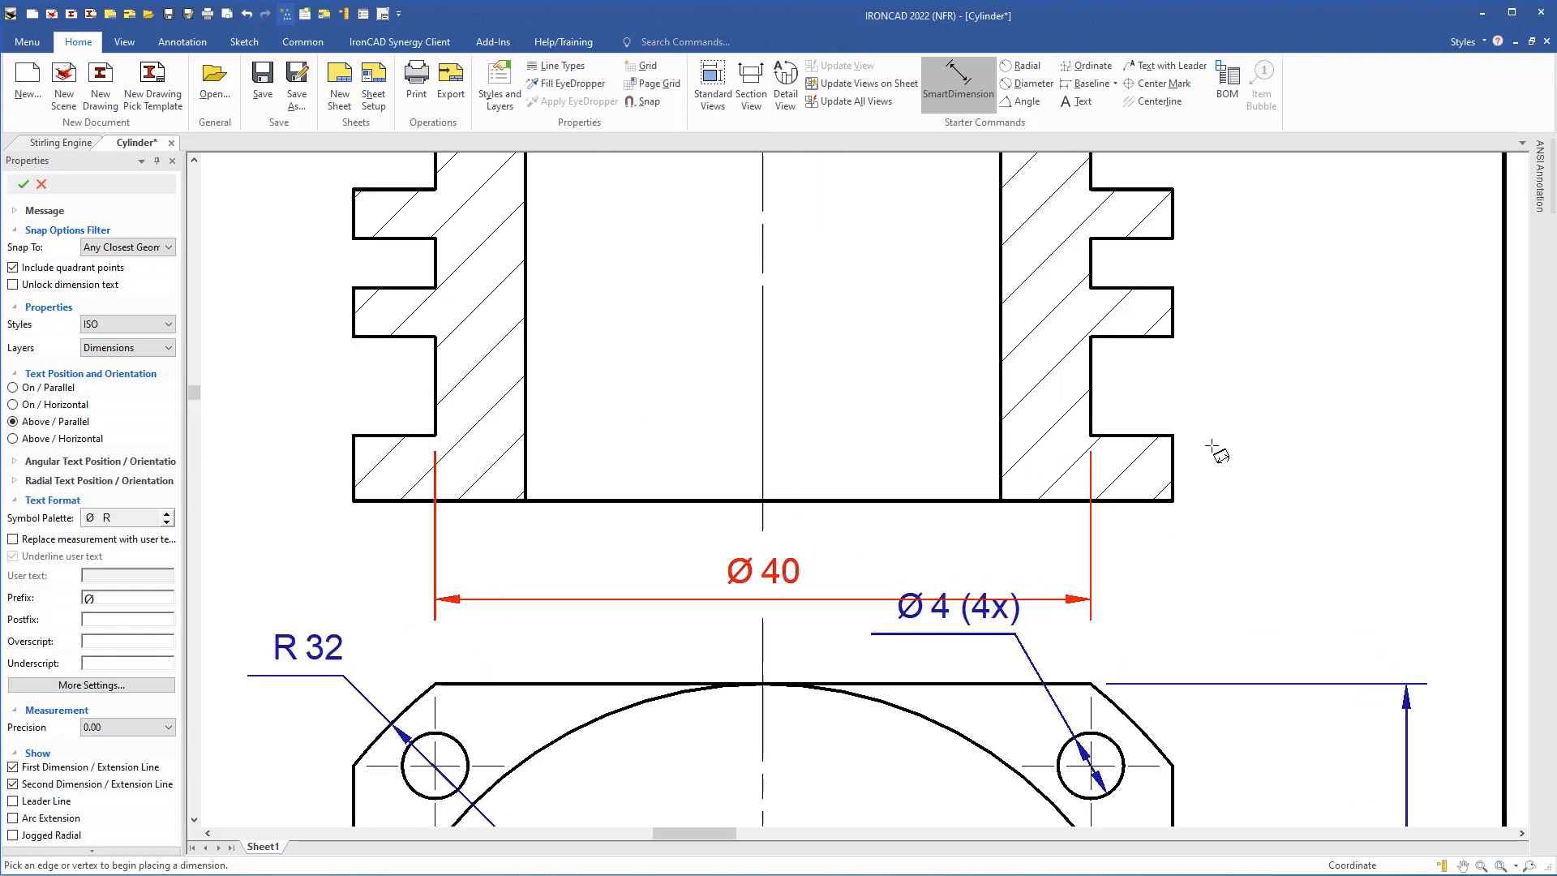
left_click(1166, 459)
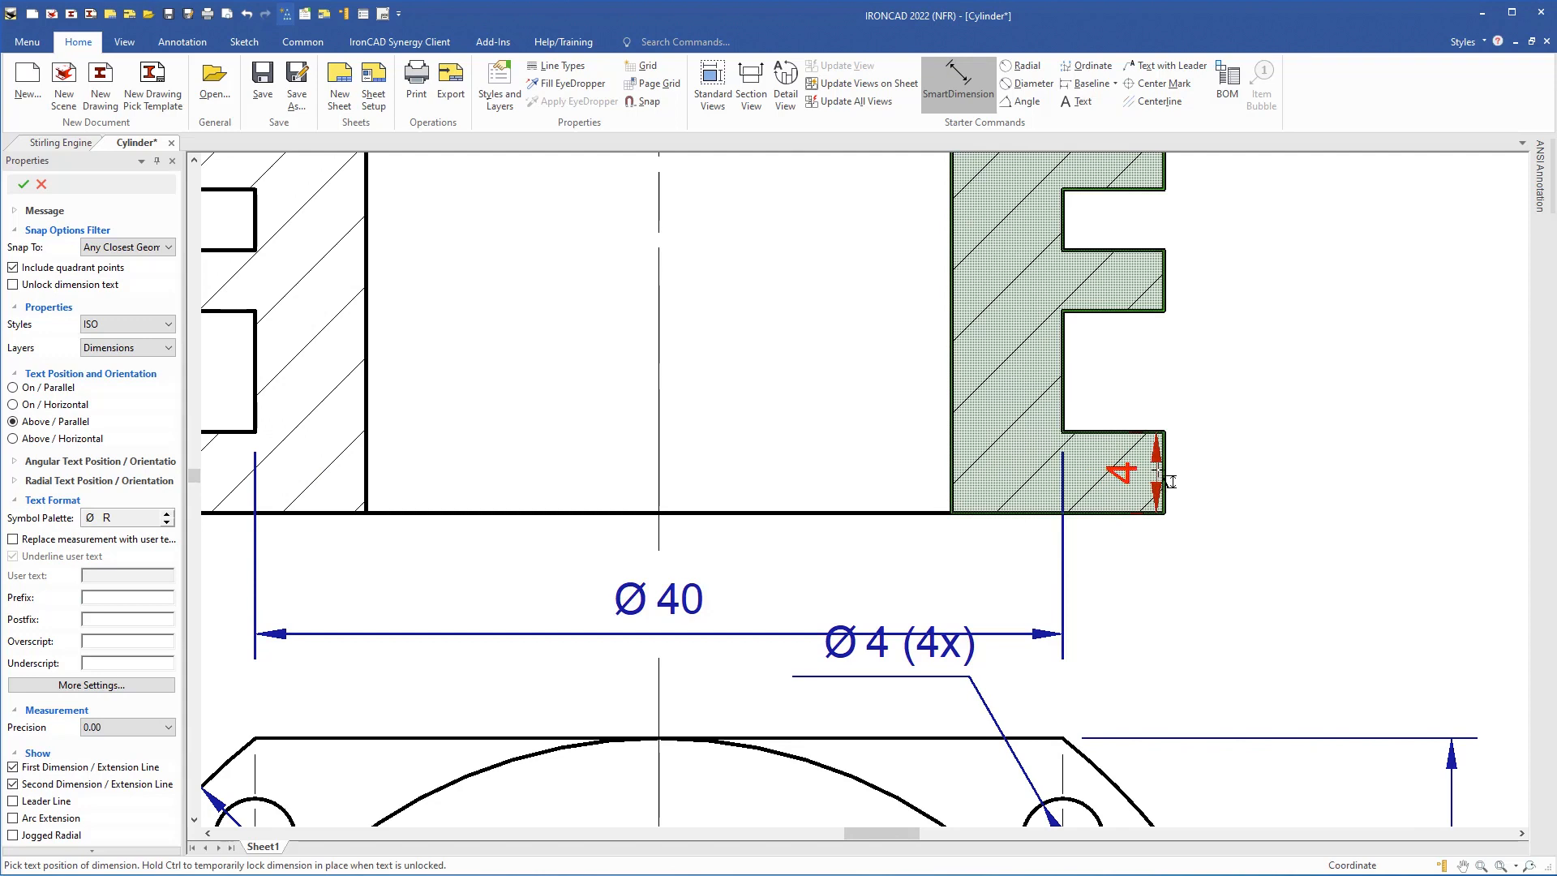
left_click(1176, 462)
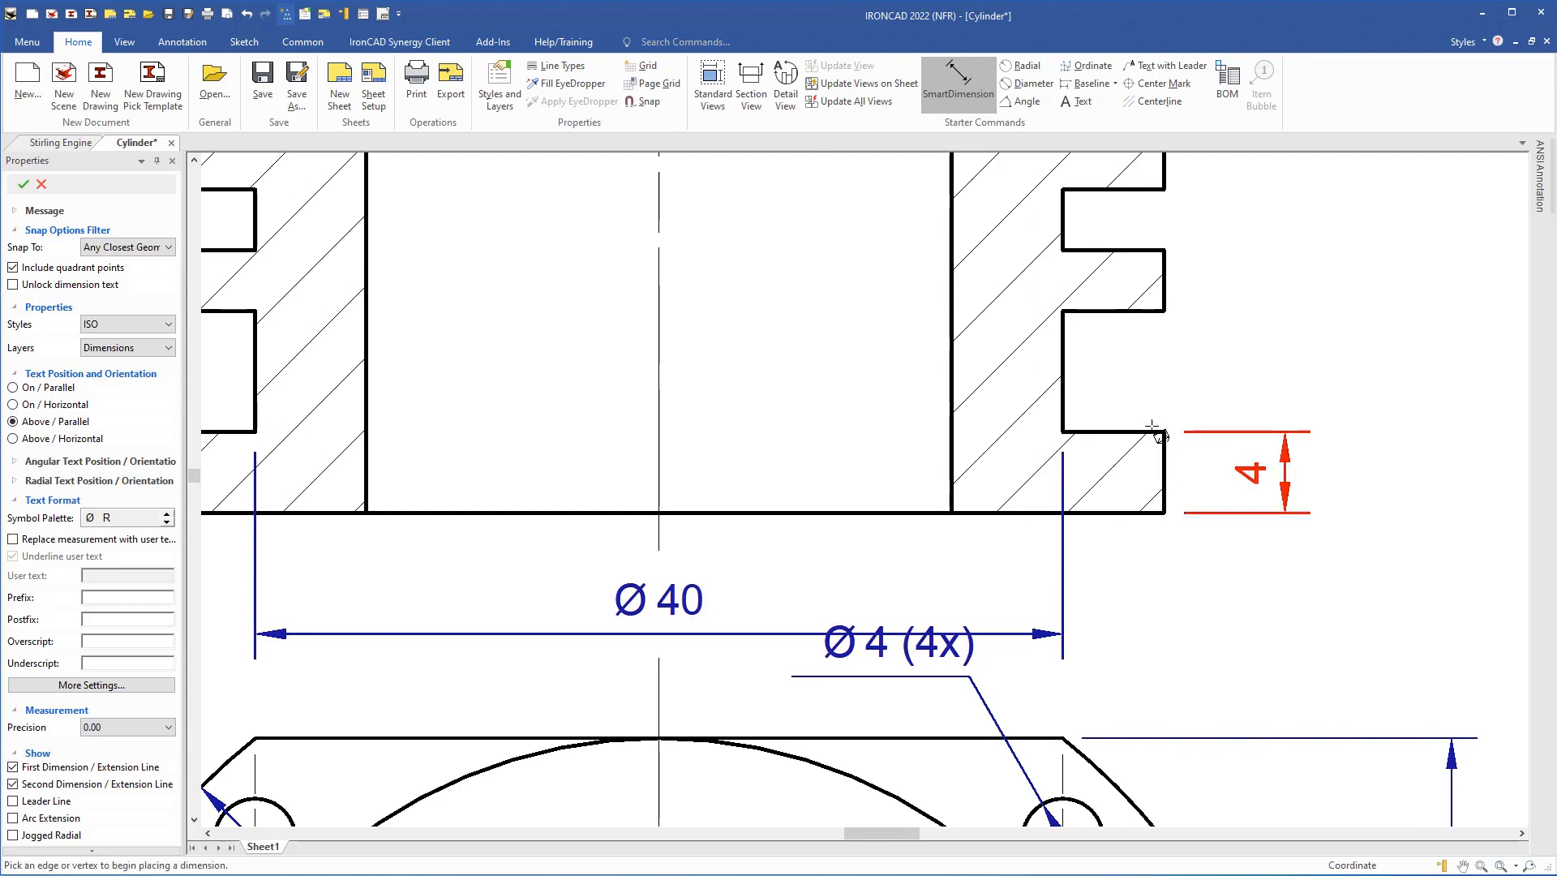
left_click(1152, 432)
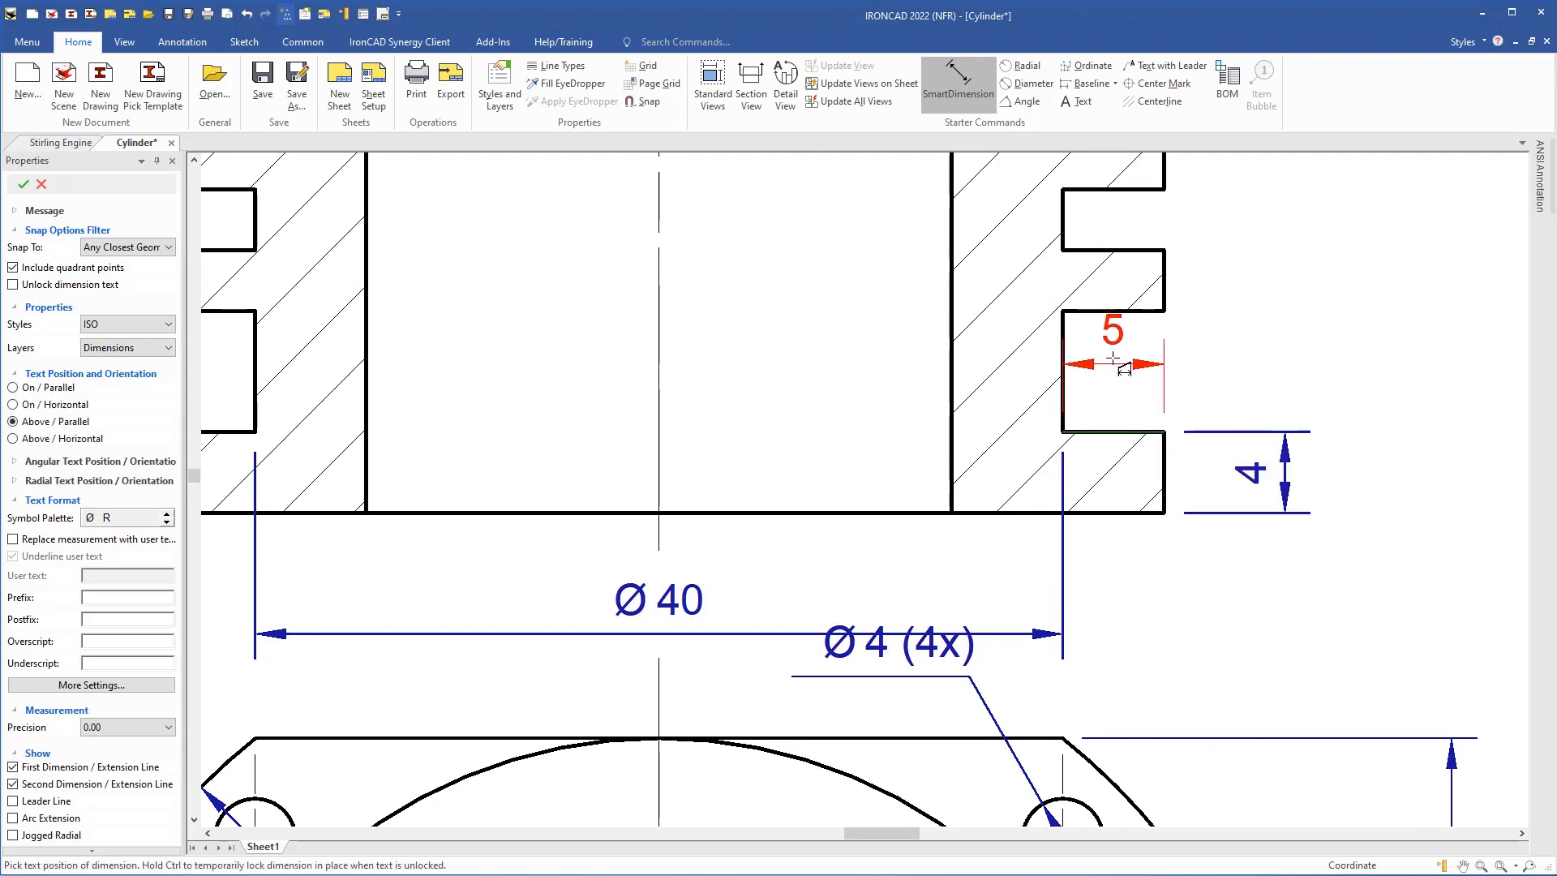
left_click(1149, 316)
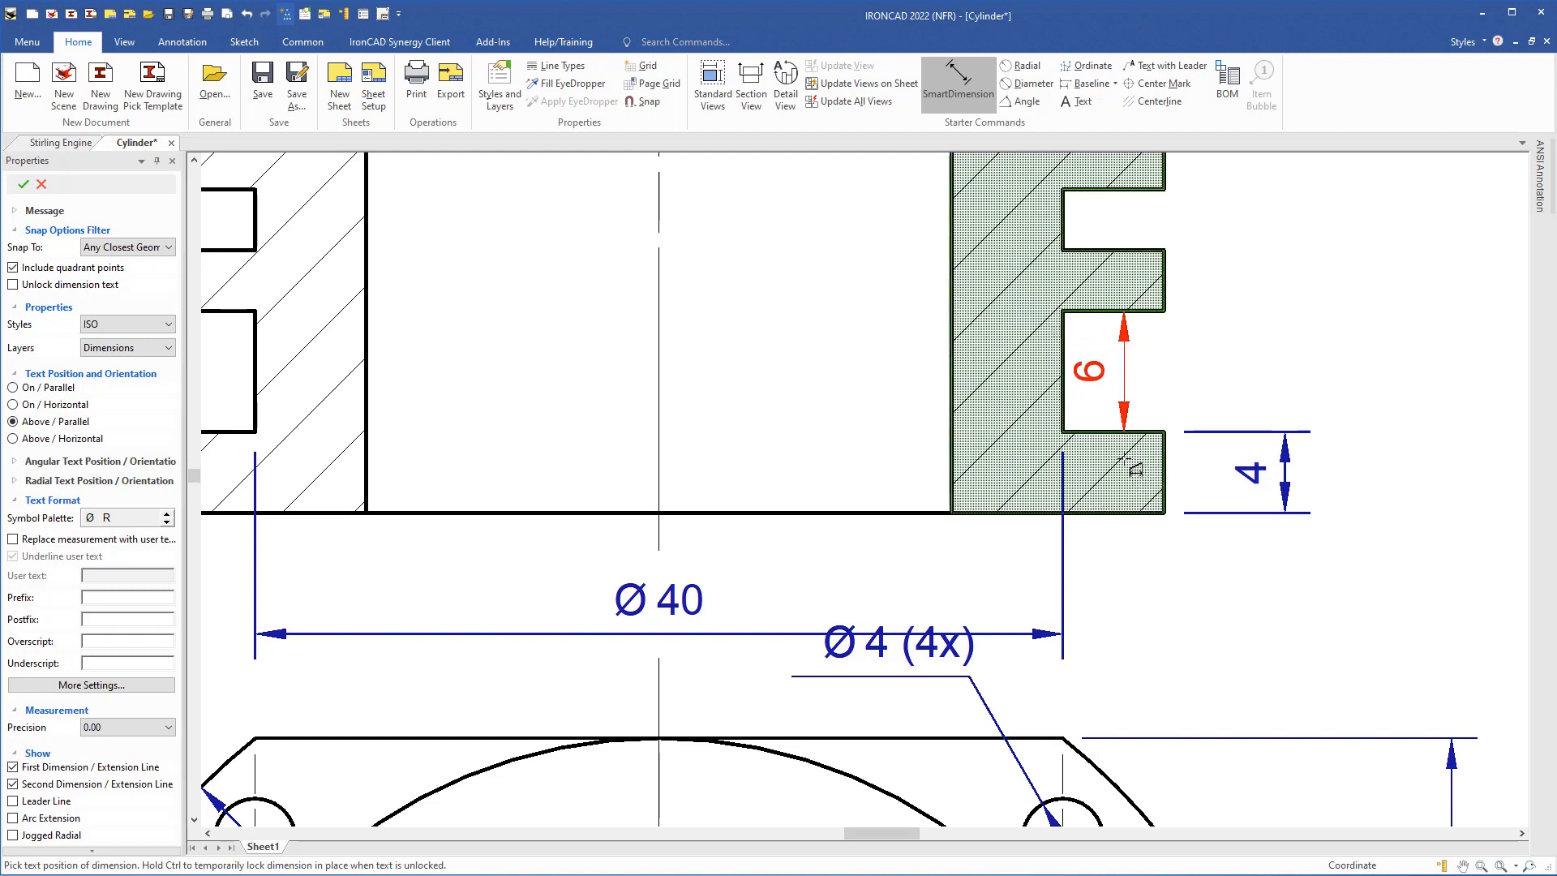
left_click(1162, 442)
Dimension the top fin's thickness to the right of the section view, in line with the lower dimensions.
middle_click_drag(1129, 382, 792, 732)
middle_click_drag(820, 447, 810, 557)
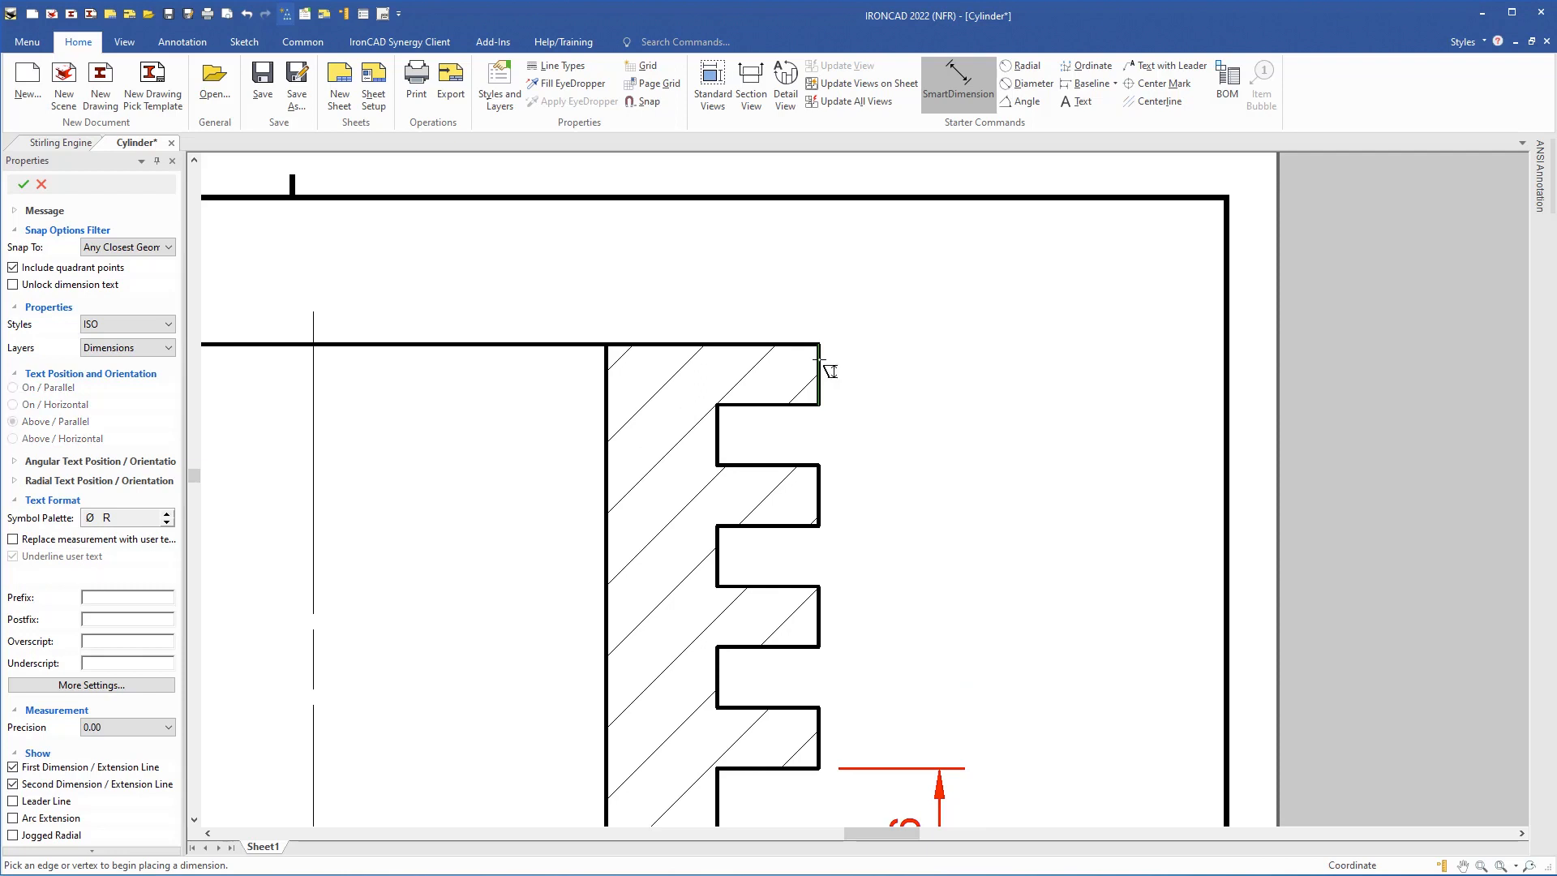
left_click(819, 364)
left_click(818, 363)
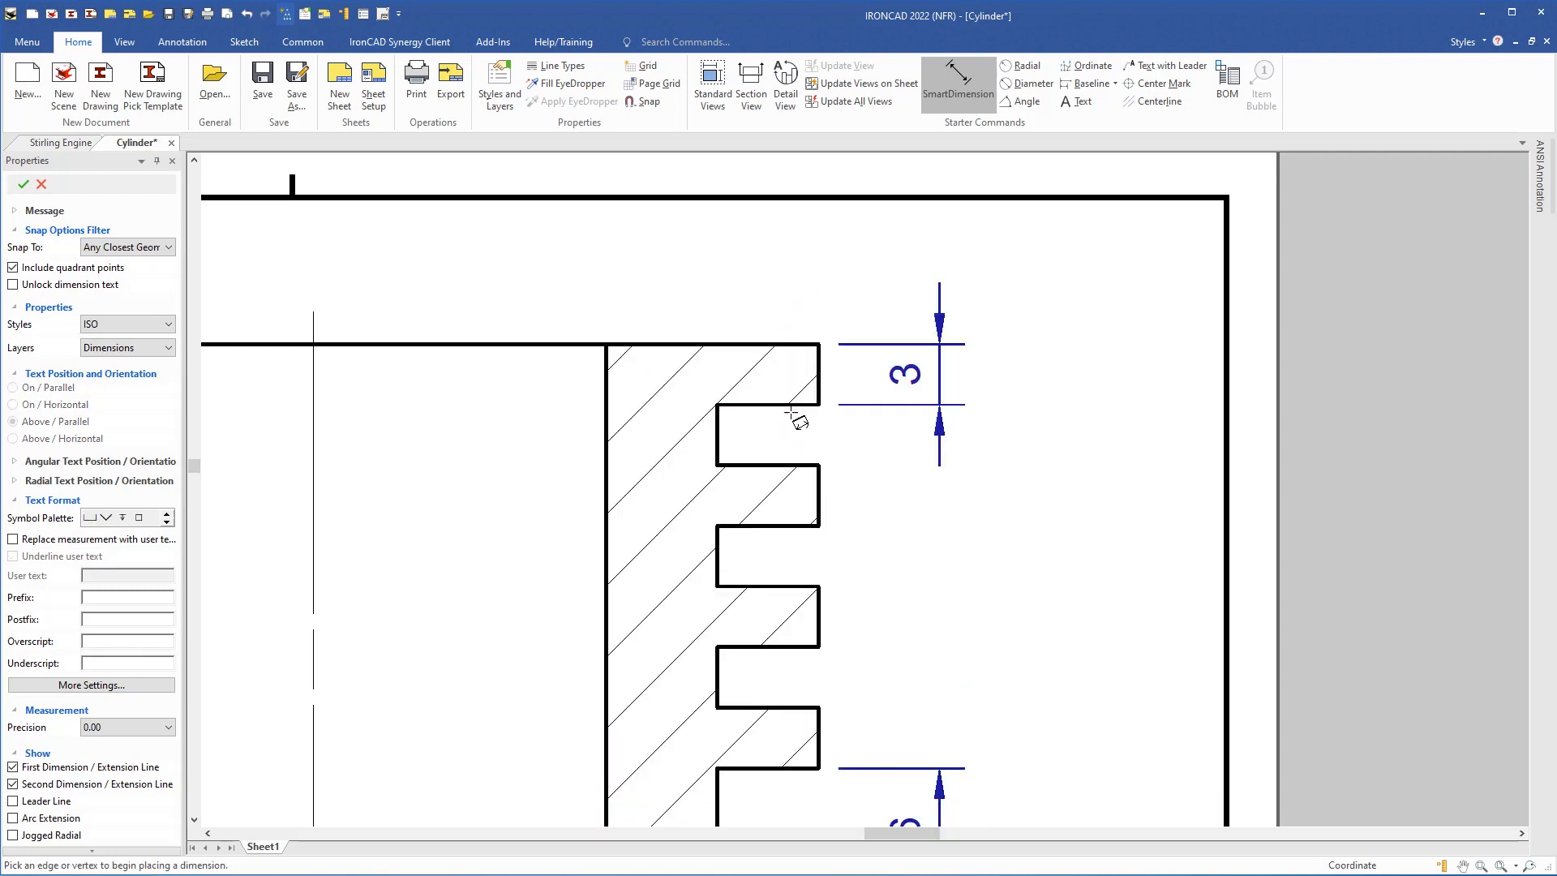
Dimension the height of the second groove from the top, end dimensioning and align the new dimension with the top fin's dimension.
left_click(787, 526)
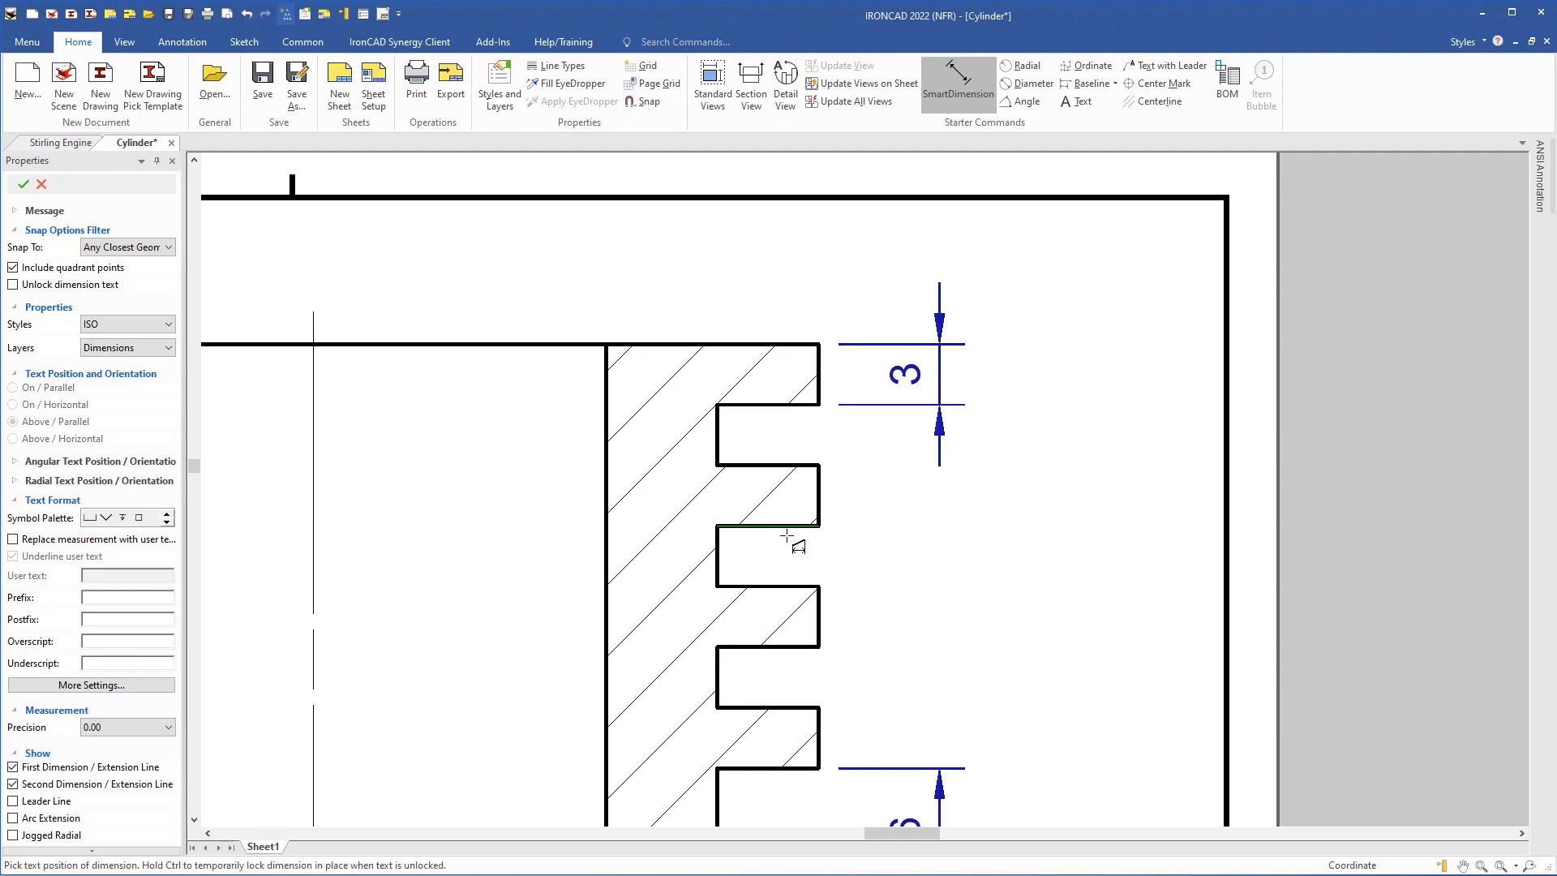
left_click(789, 585)
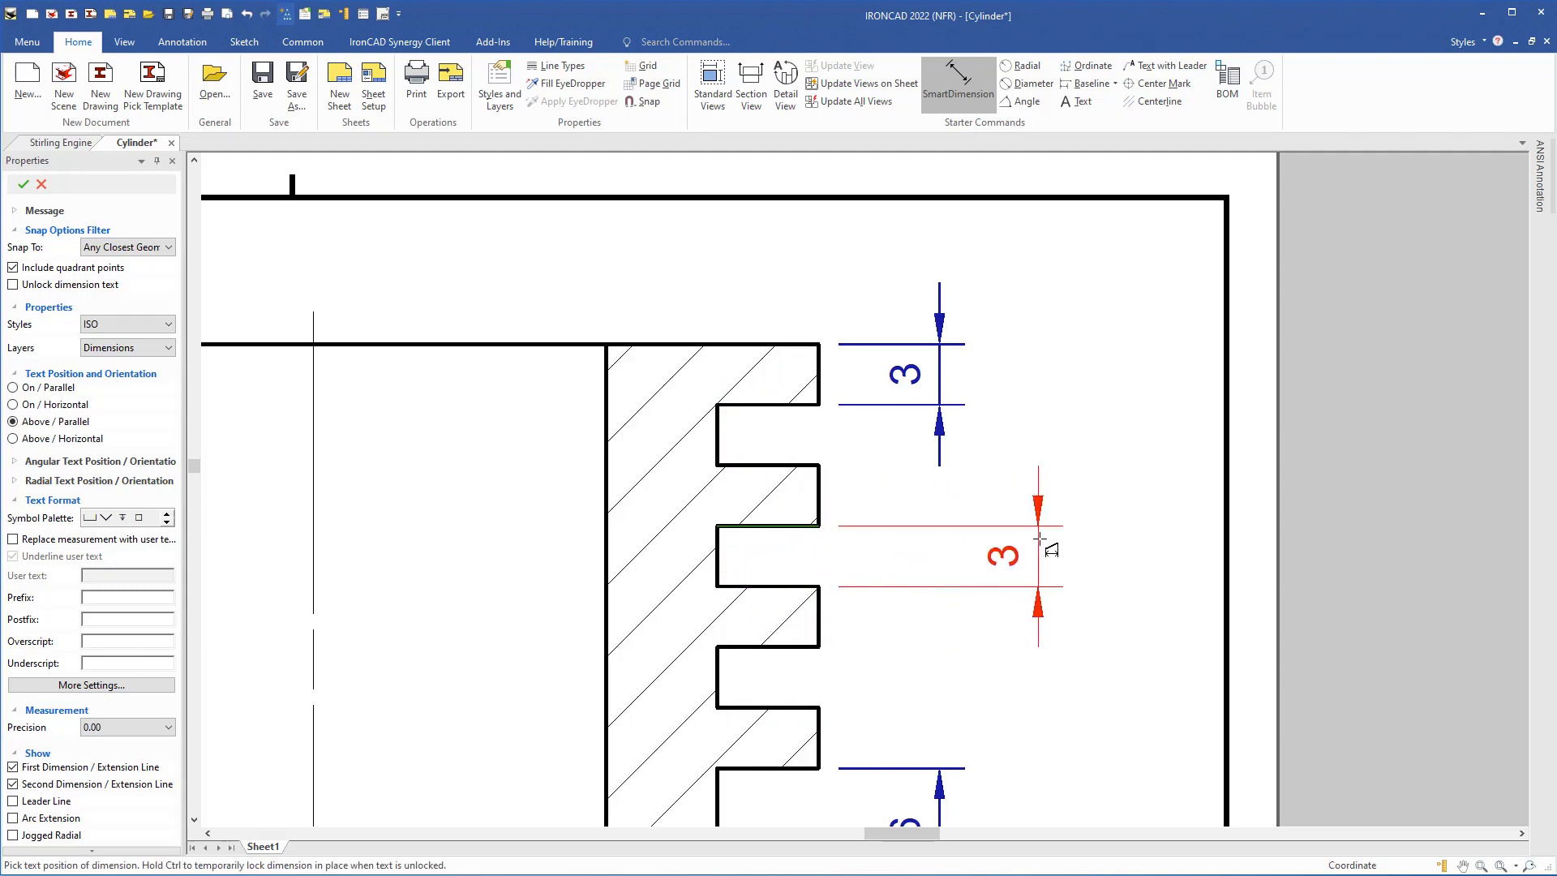
left_click(1049, 542)
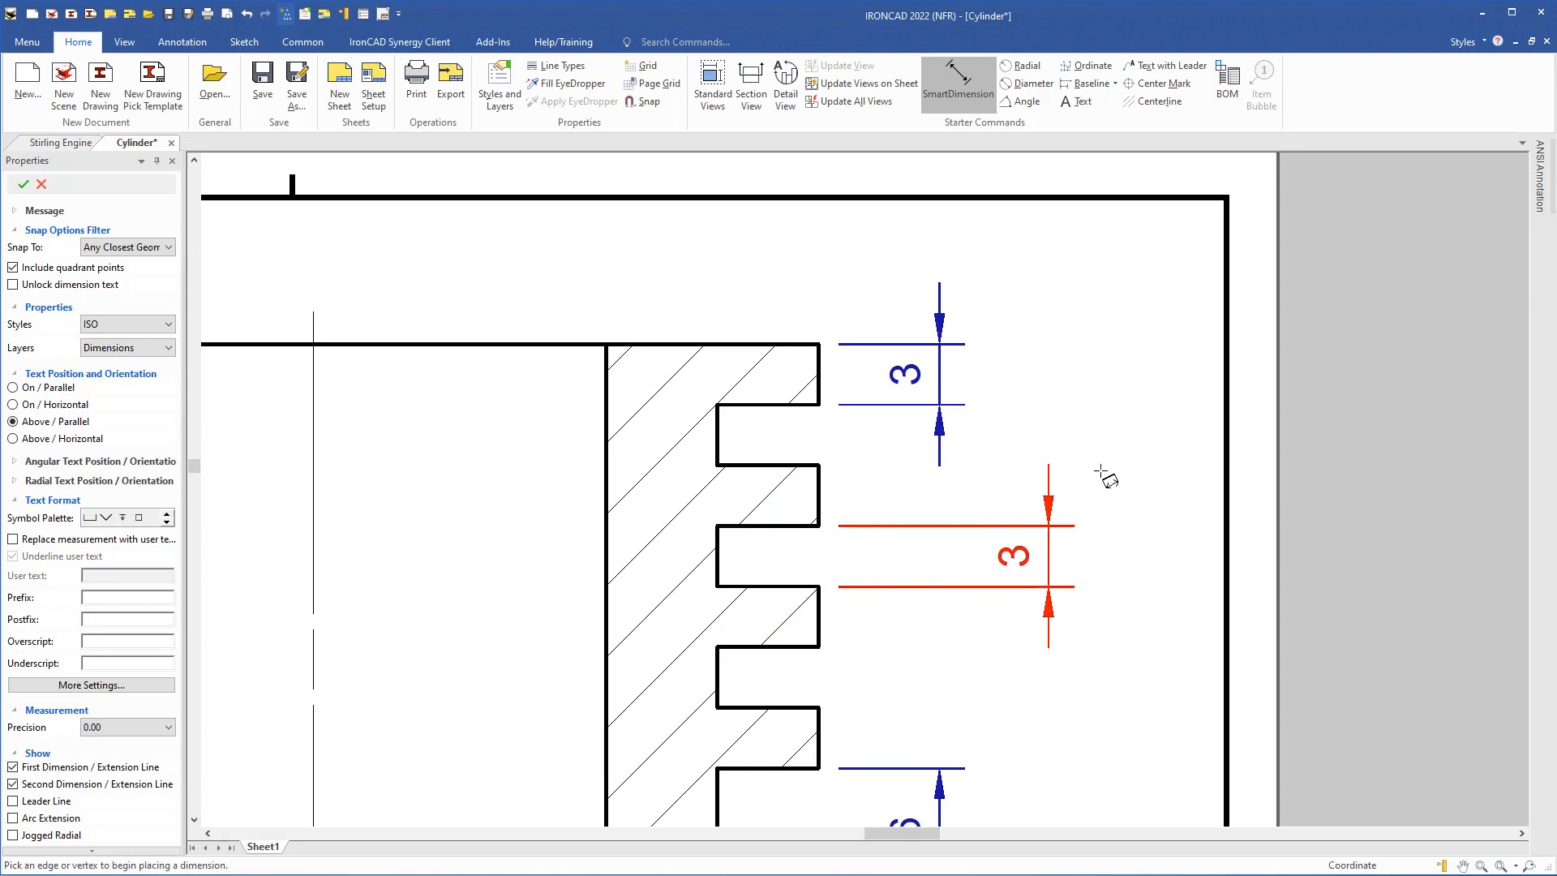
key("Escape")
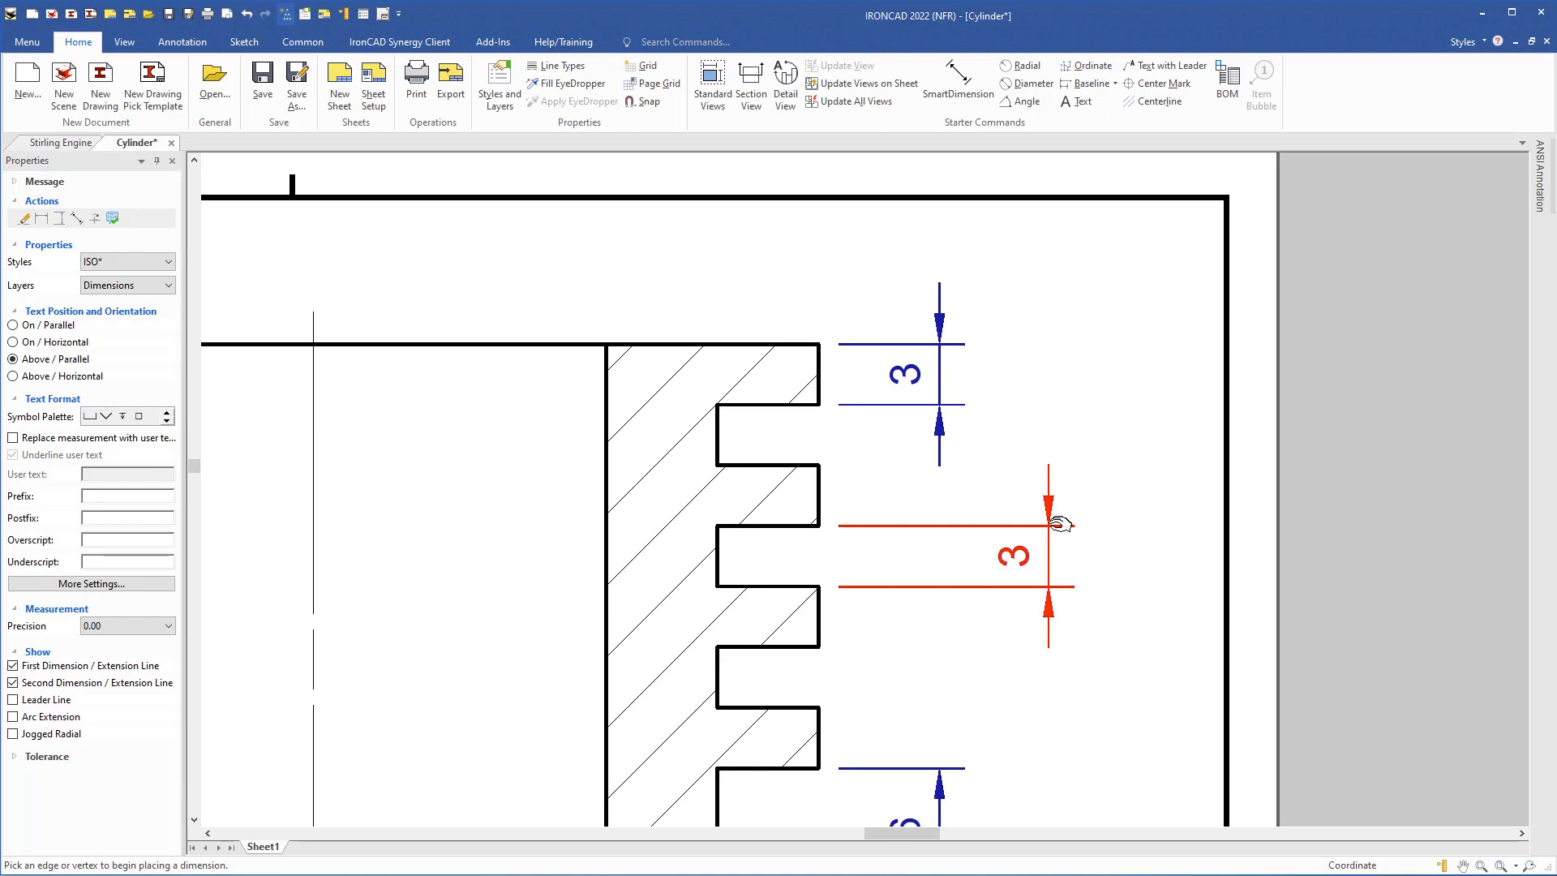
left_click_drag(1049, 526, 939, 403)
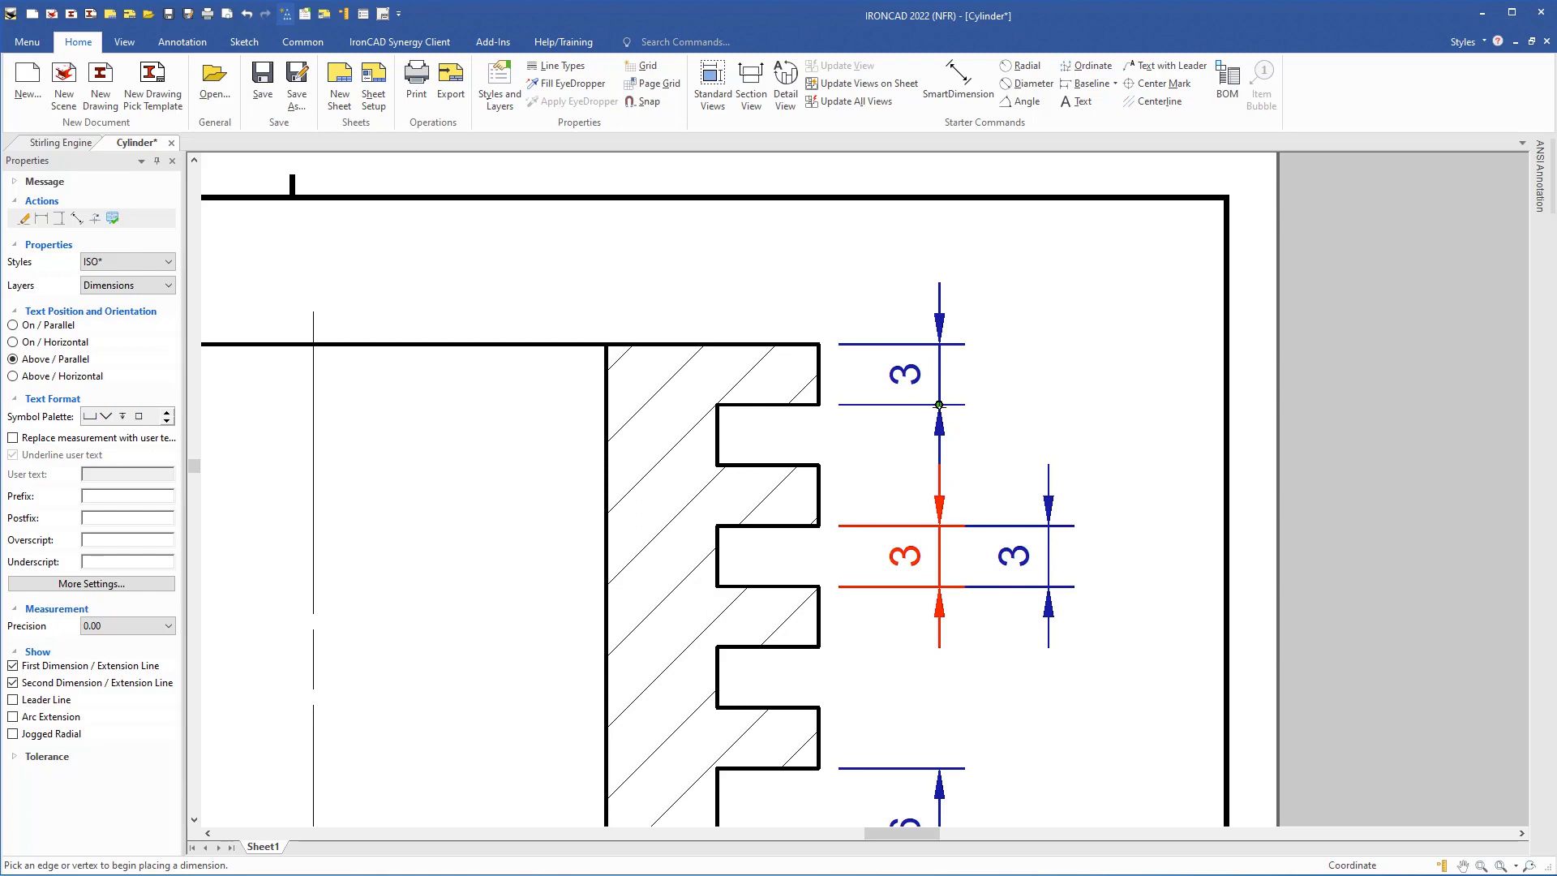
left_click_drag(939, 404, 939, 404)
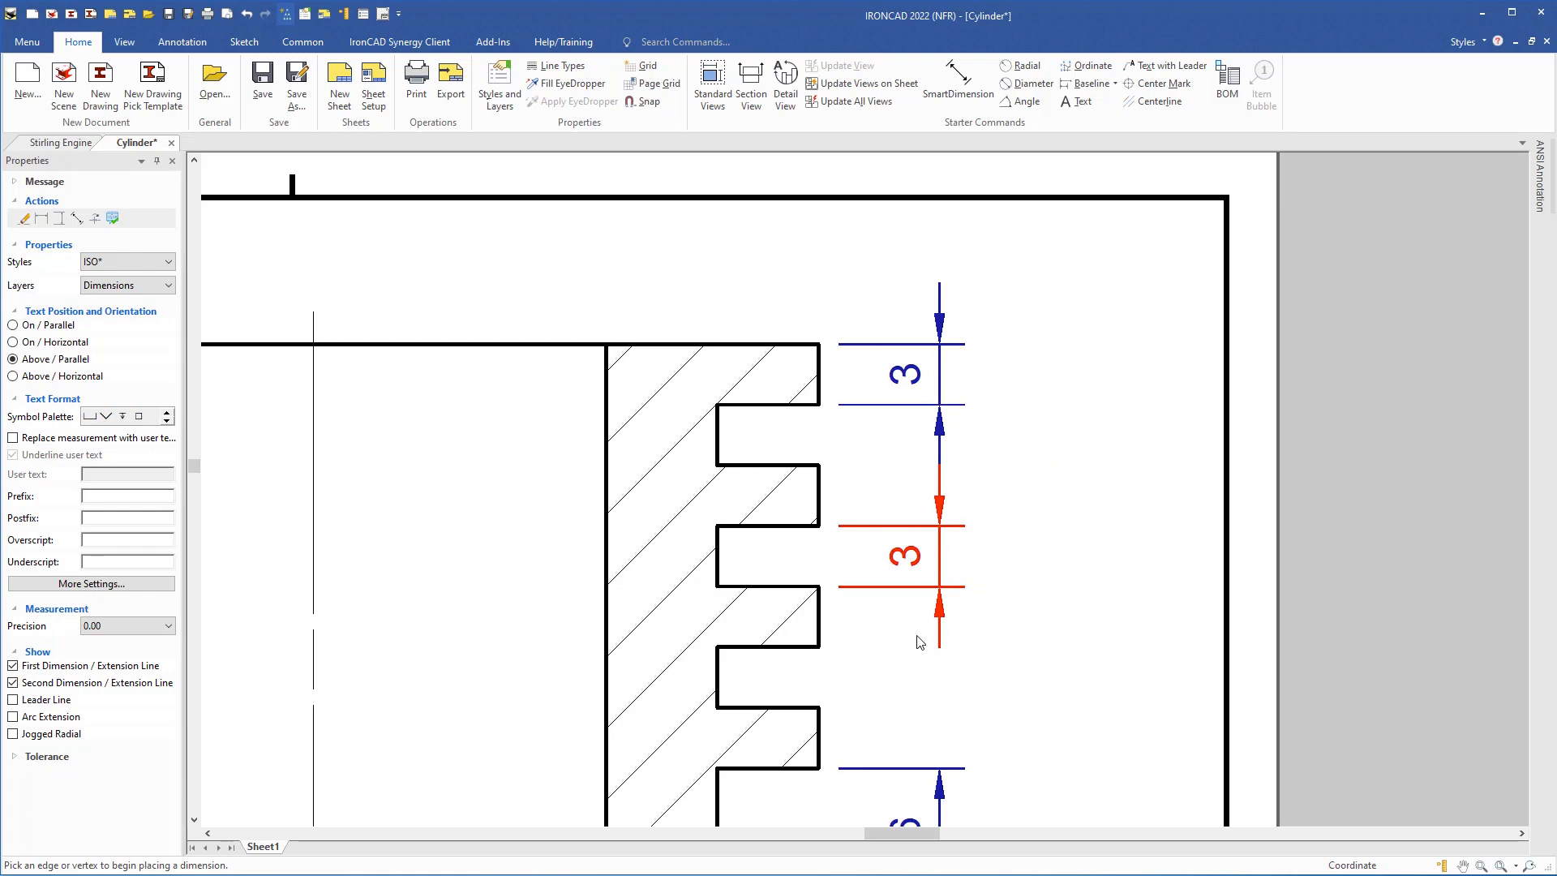
Move the flange view slightly down, away from the section view's diameter dimension.
scroll(912, 659, "down", 3)
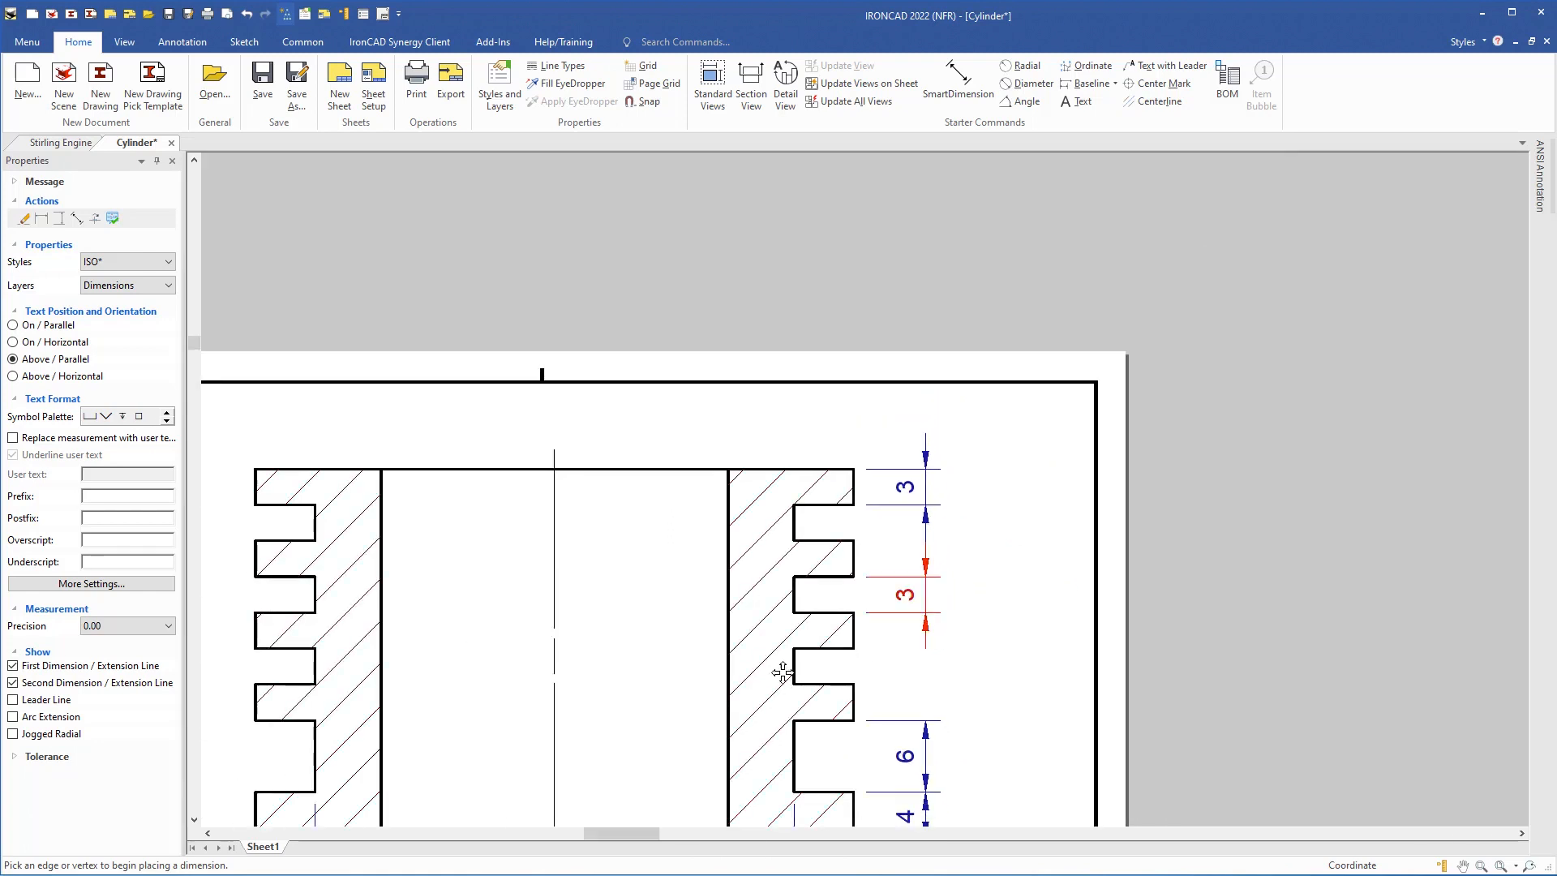
scroll(941, 446, "up", 3)
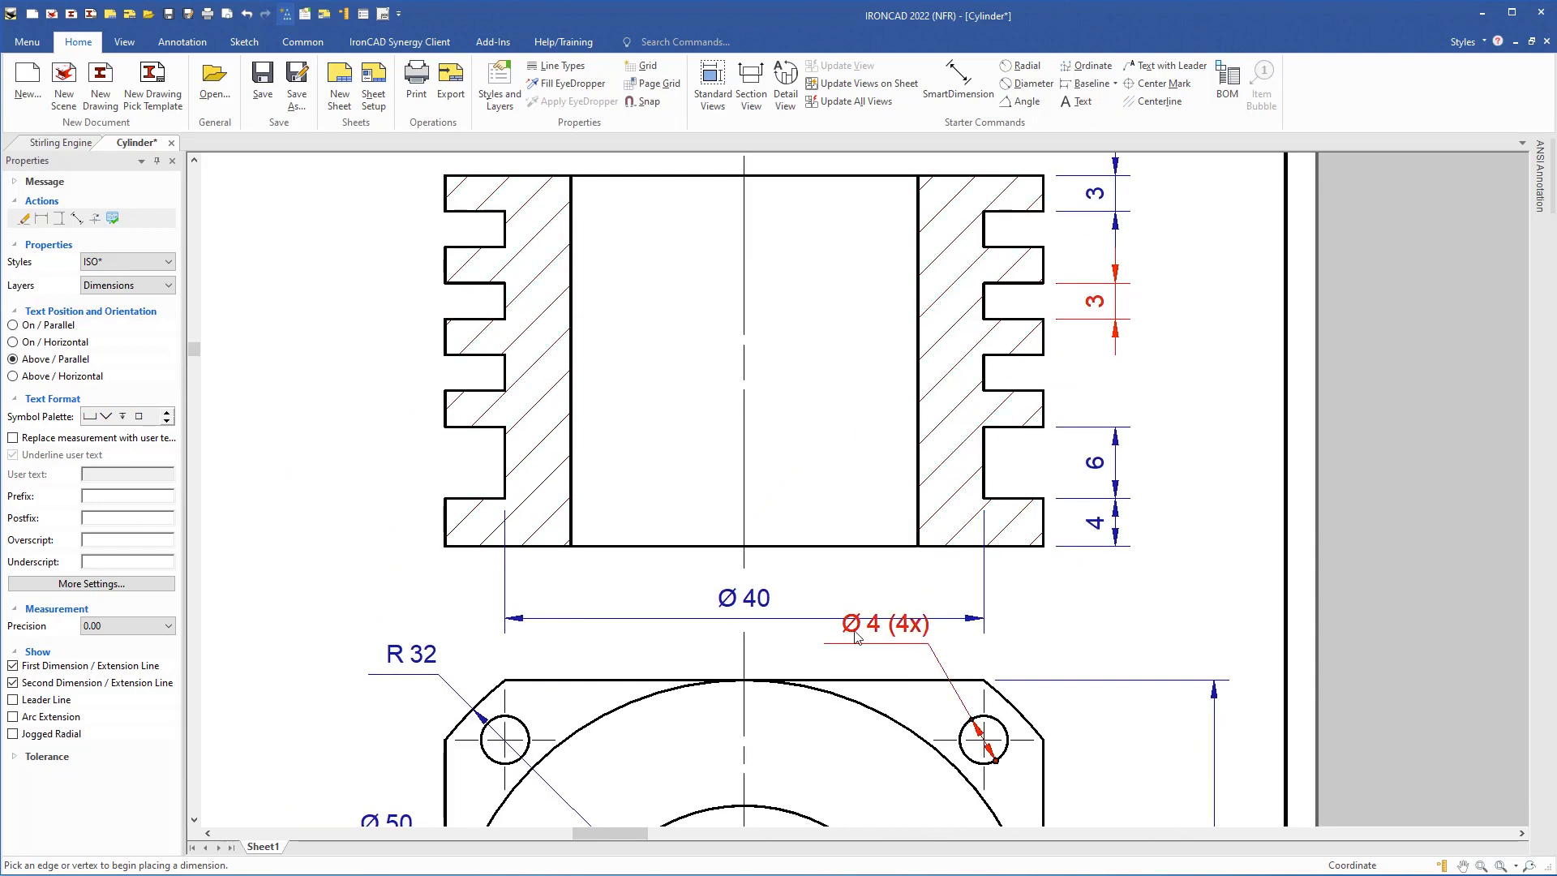
scroll(857, 637, "down", 3)
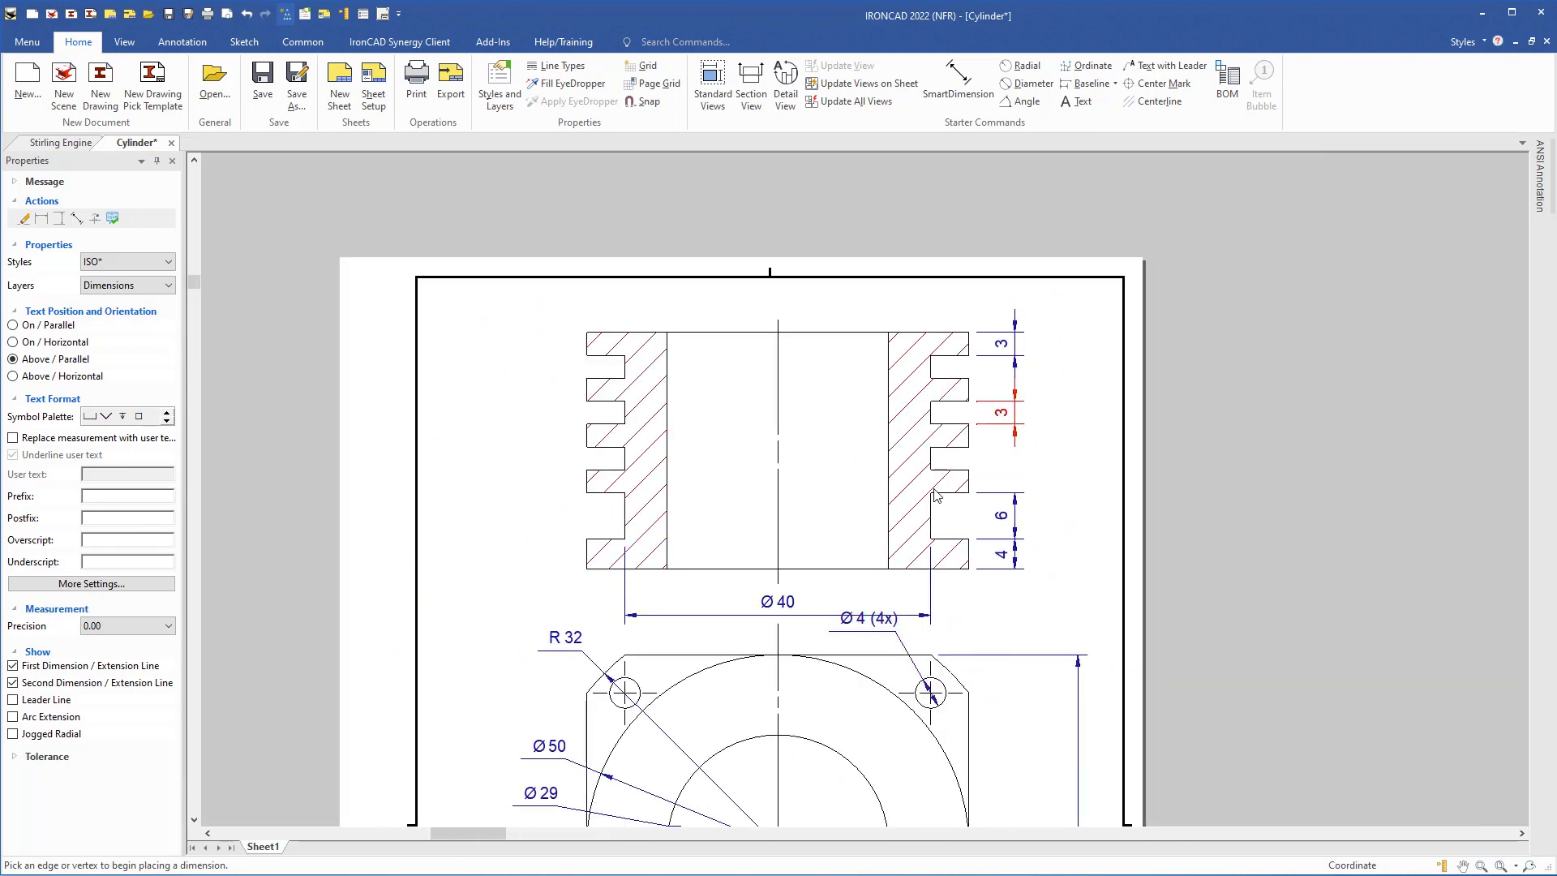
middle_click_drag(800, 607, 798, 275)
middle_click_drag(811, 539, 791, 410)
left_click(847, 461)
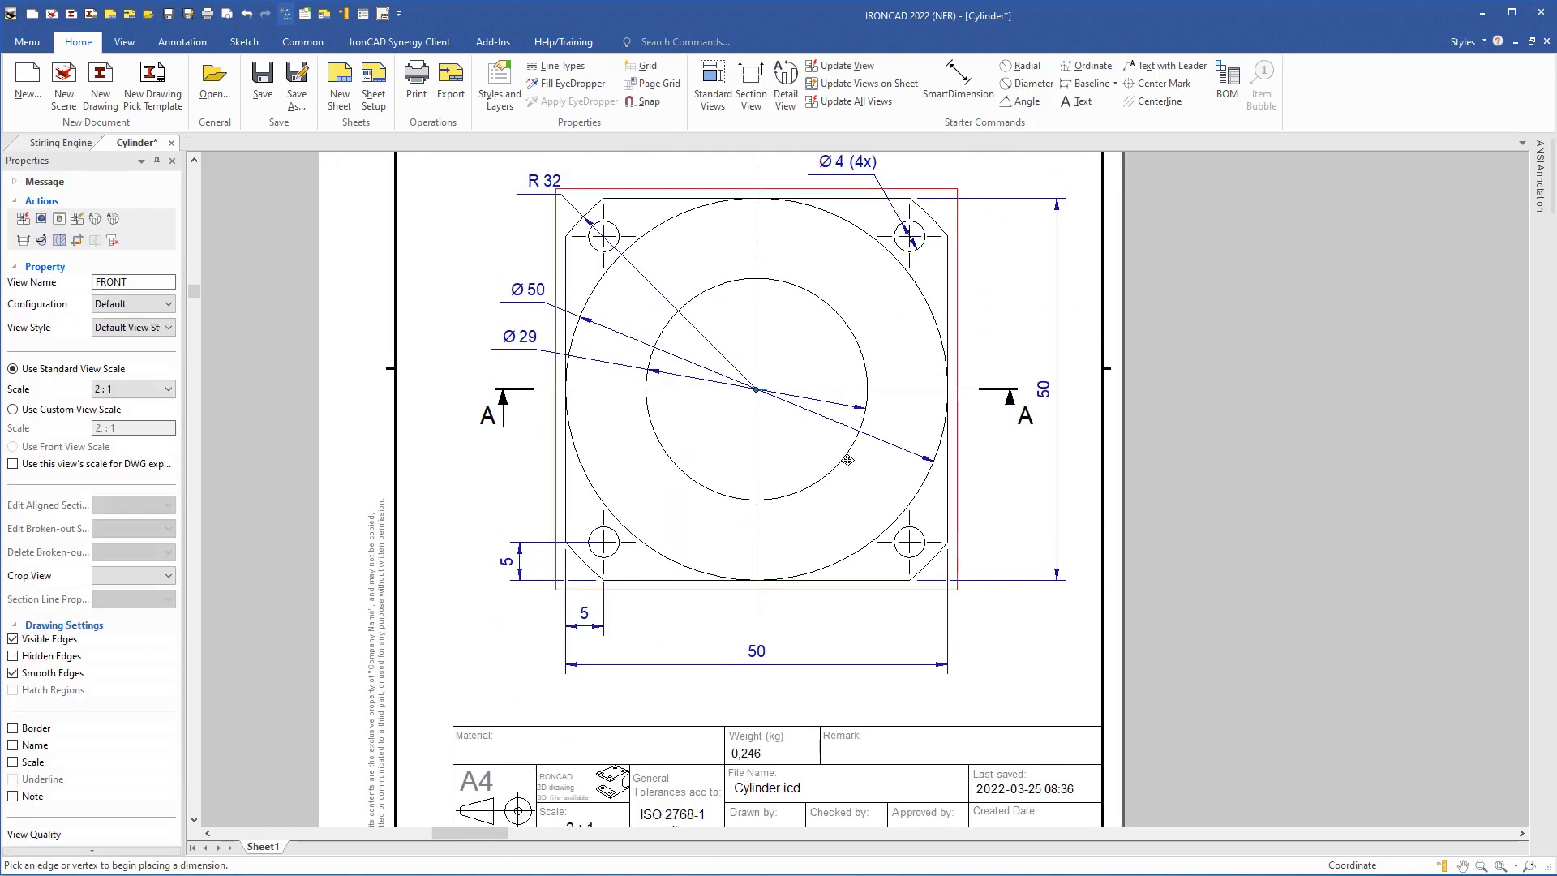
middle_click_drag(848, 461, 850, 499)
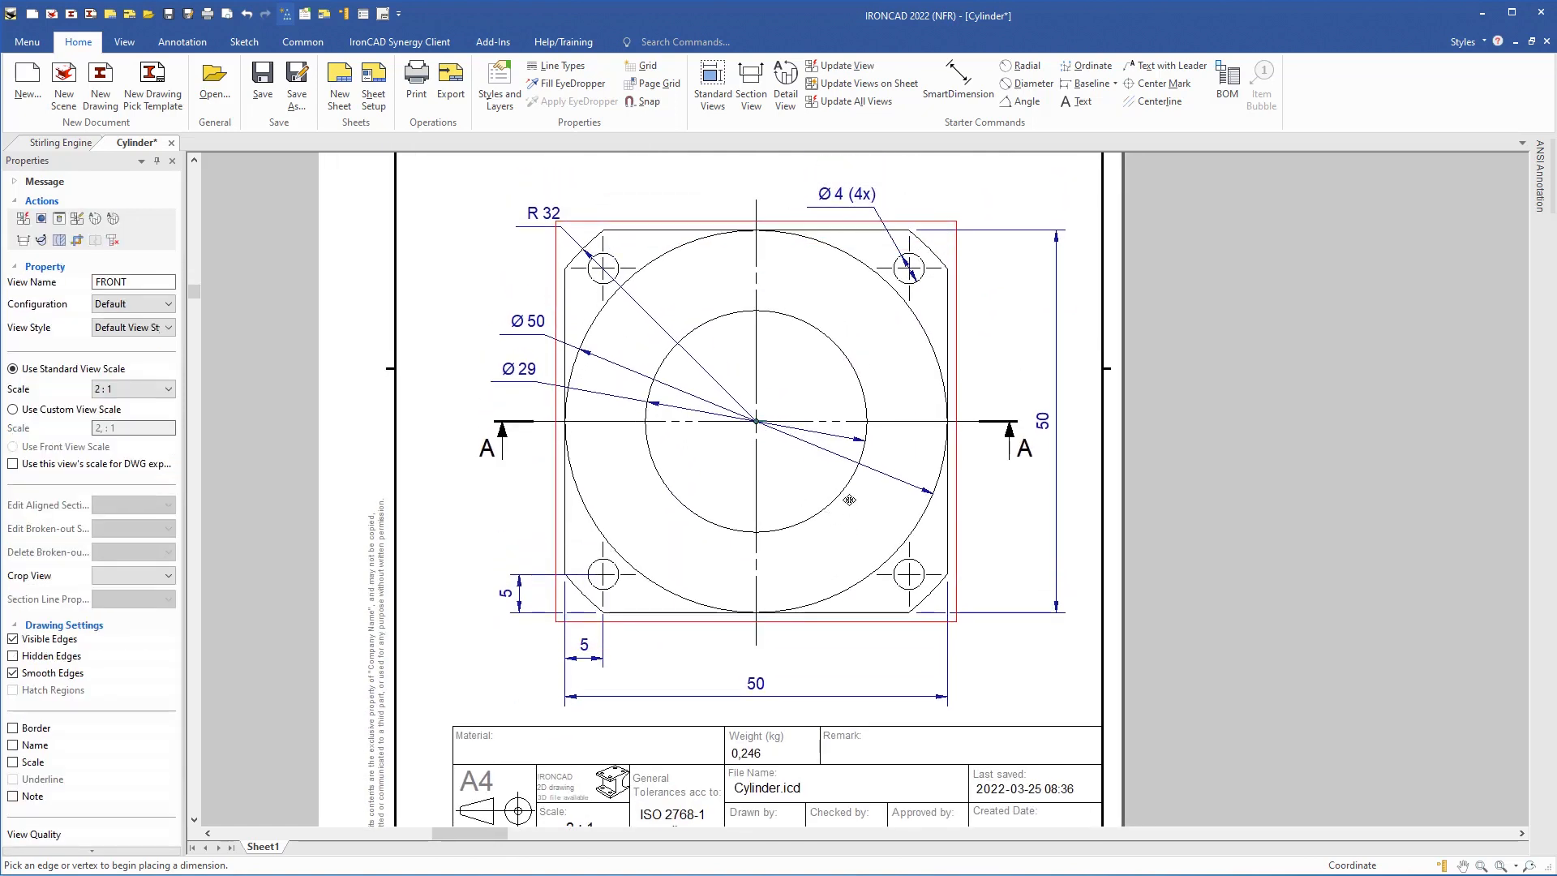
Change the assembly line in the title block to "Part of Stirling Engine".
middle_click_drag(876, 397, 875, 557)
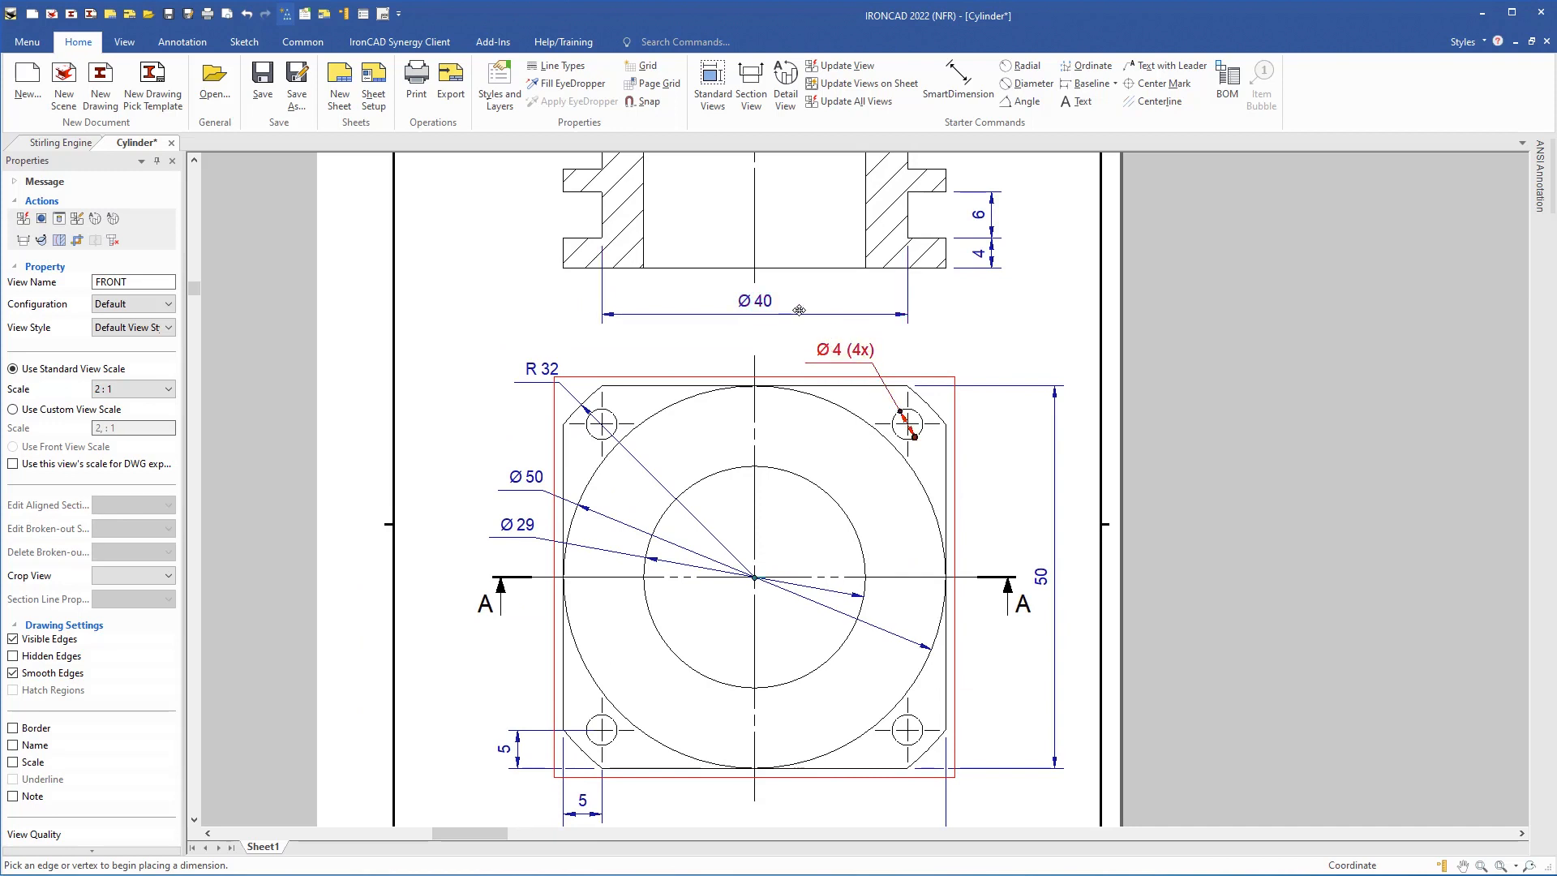
middle_click_drag(818, 667, 838, 361)
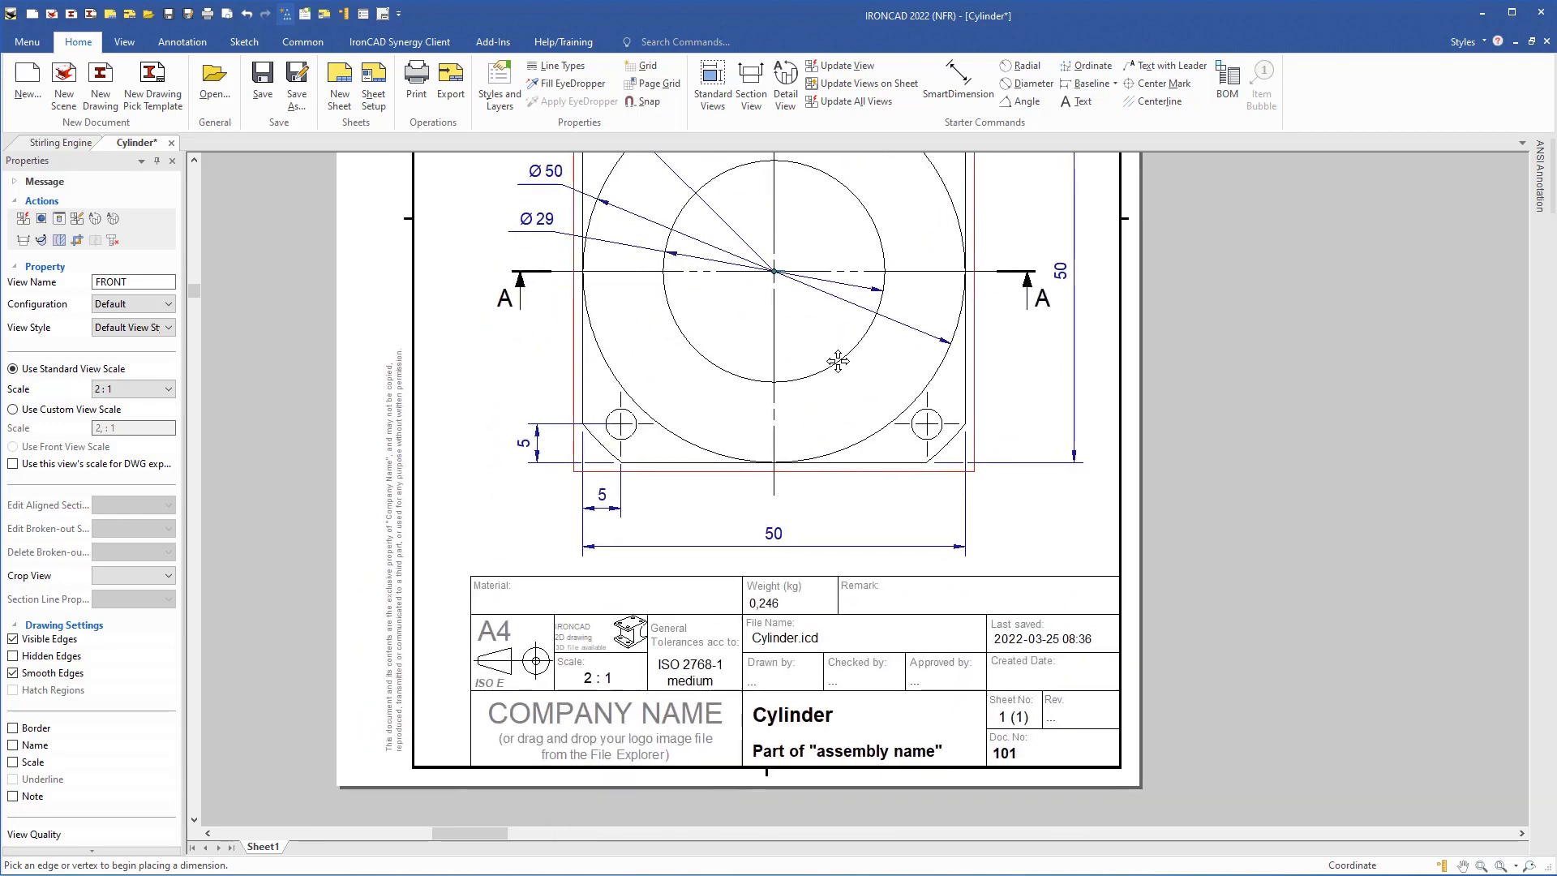
middle_click_drag(825, 652, 878, 571)
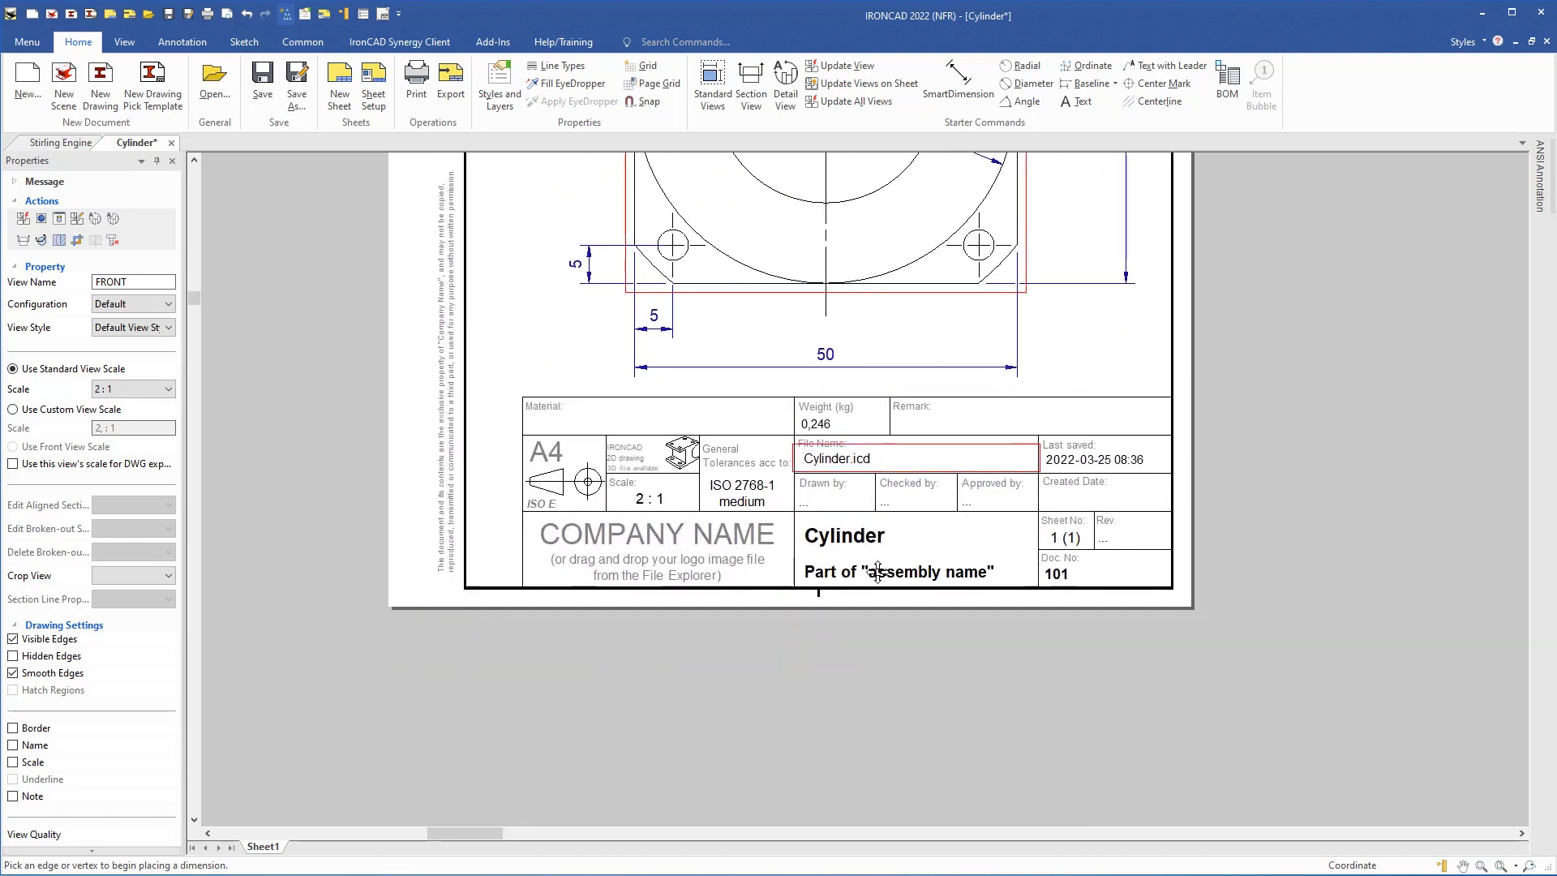
scroll(912, 580, "up", 3)
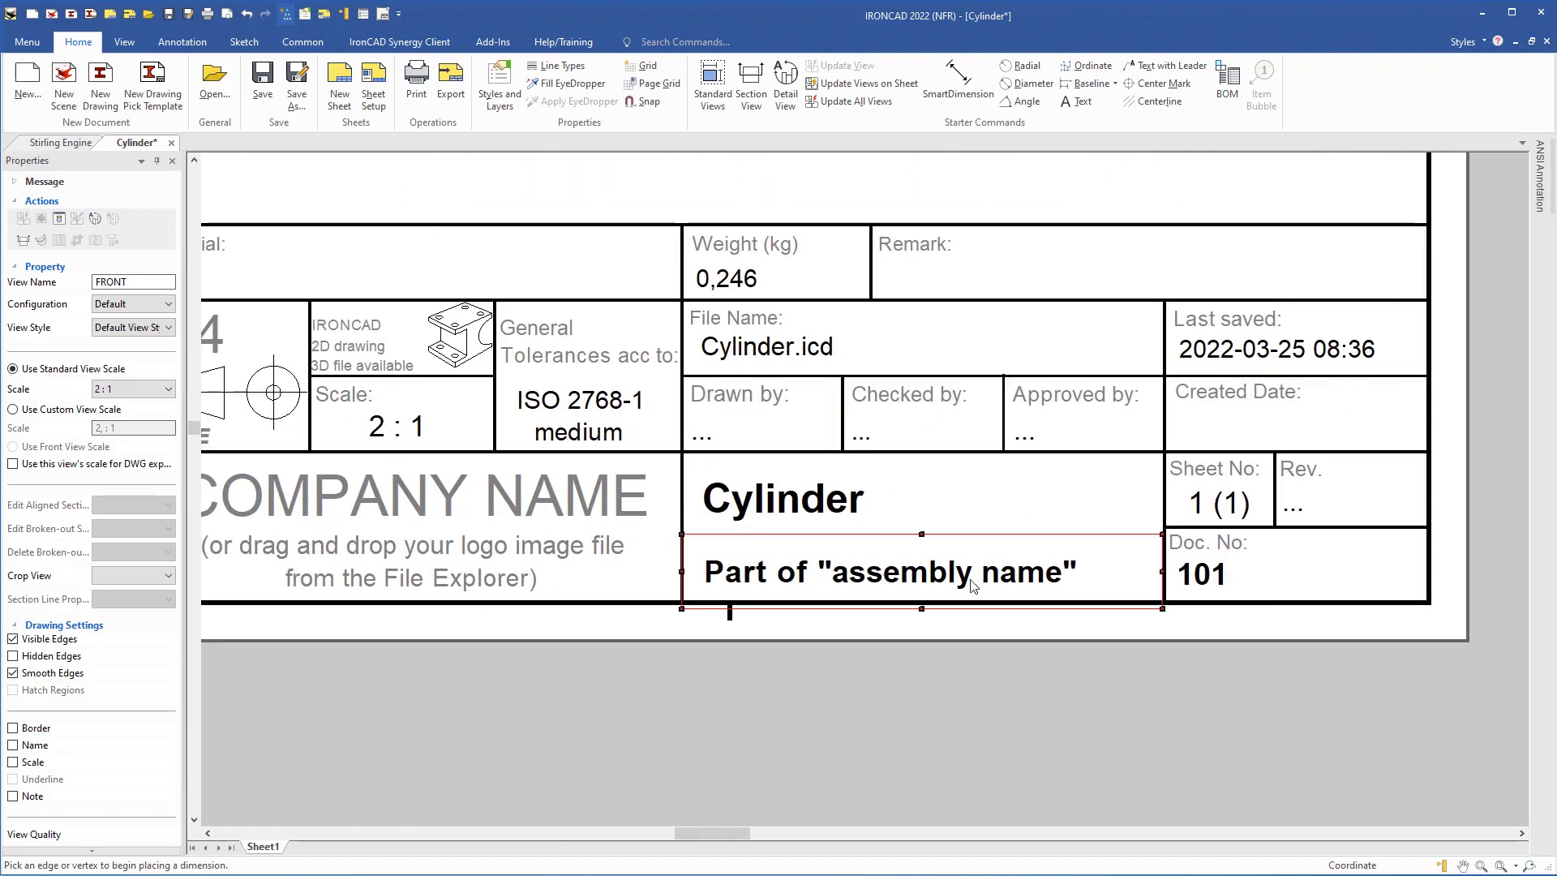
double_click(997, 584)
left_click_drag(1061, 573, 912, 577)
key("BackSpace")
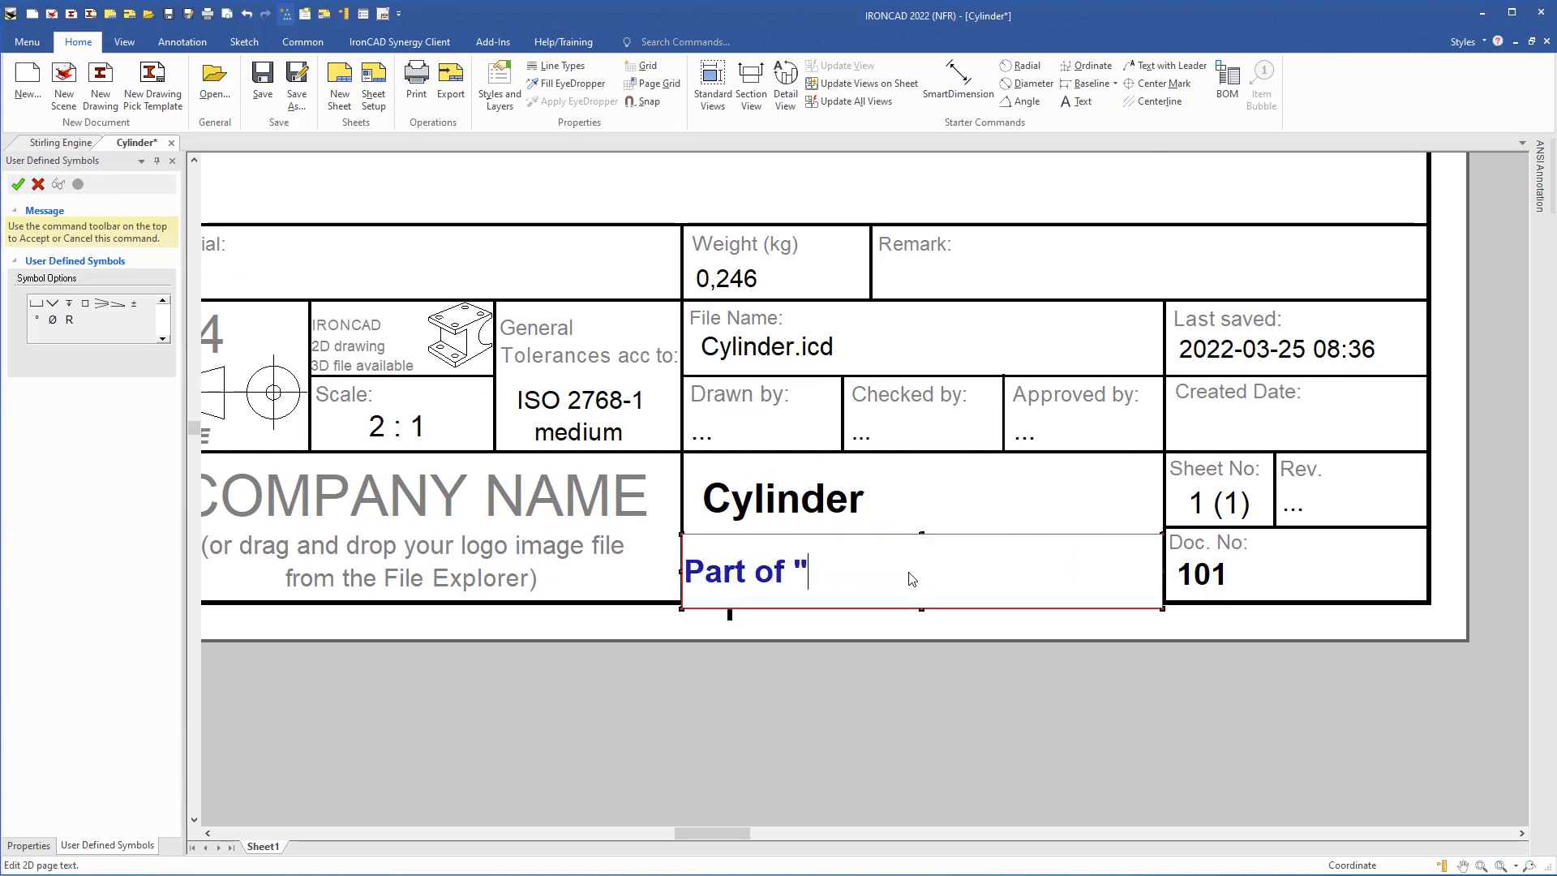
key("BackSpace")
type("Stirling Engine")
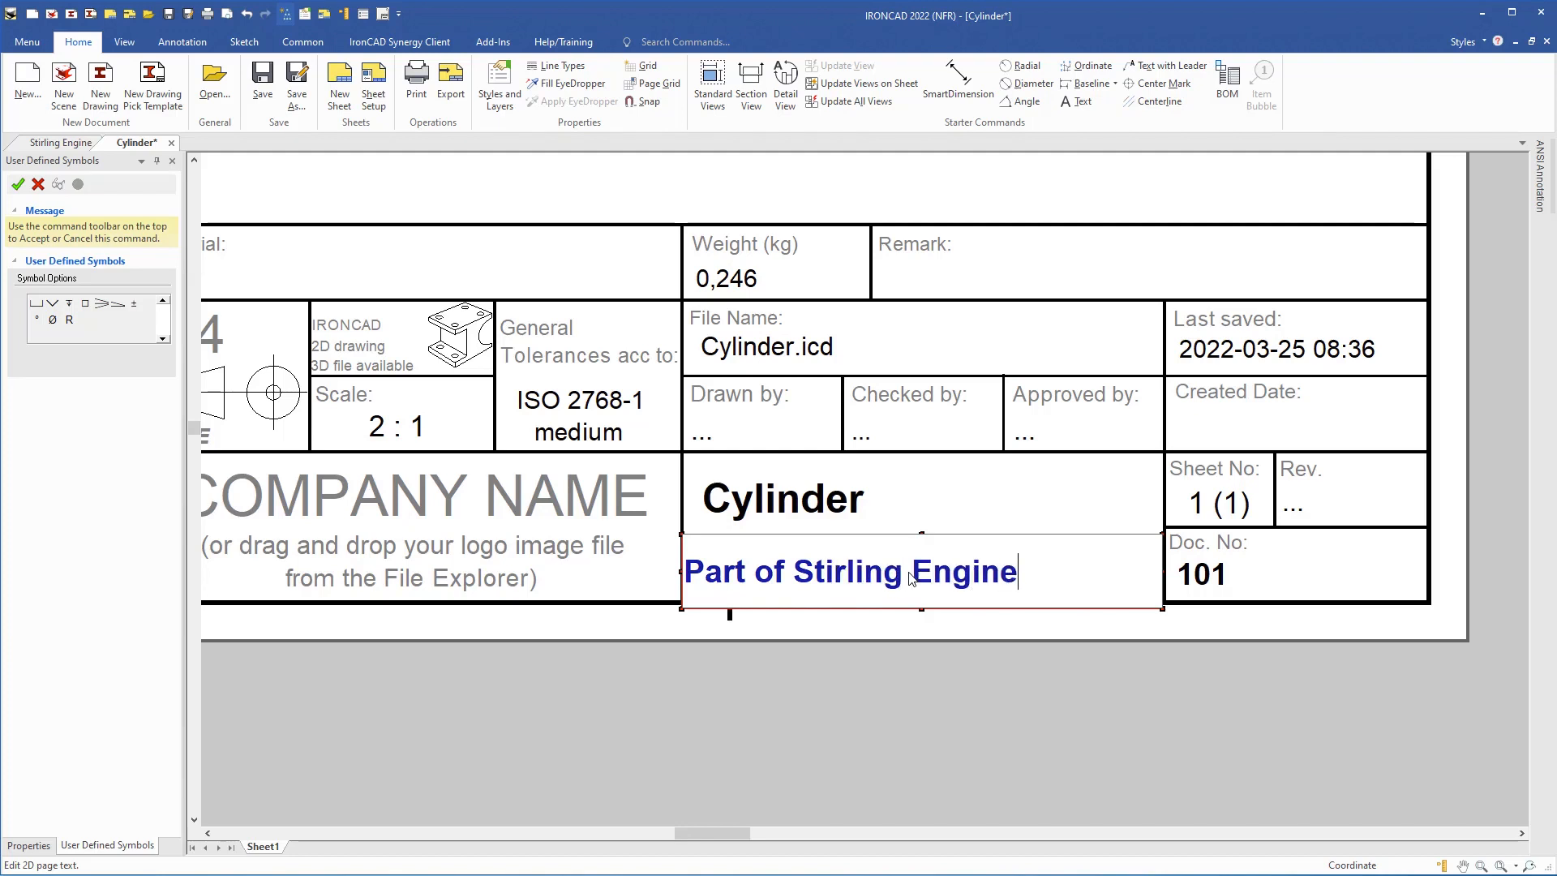
left_click(936, 509)
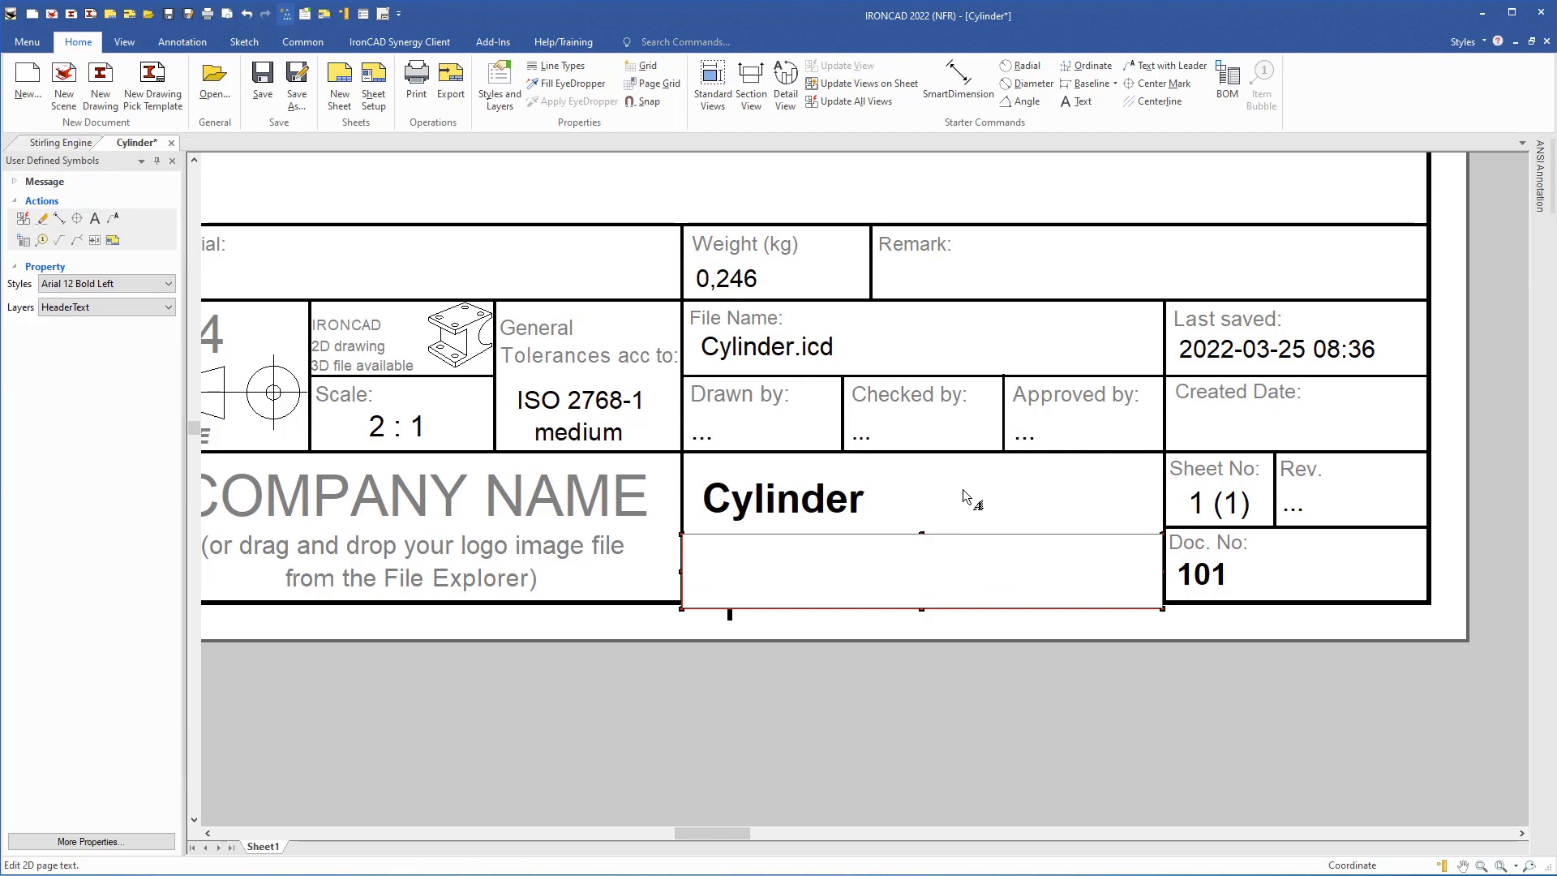
Open the cylinder's 3D scene for editing from the flange view.
middle_click_drag(622, 450, 888, 524)
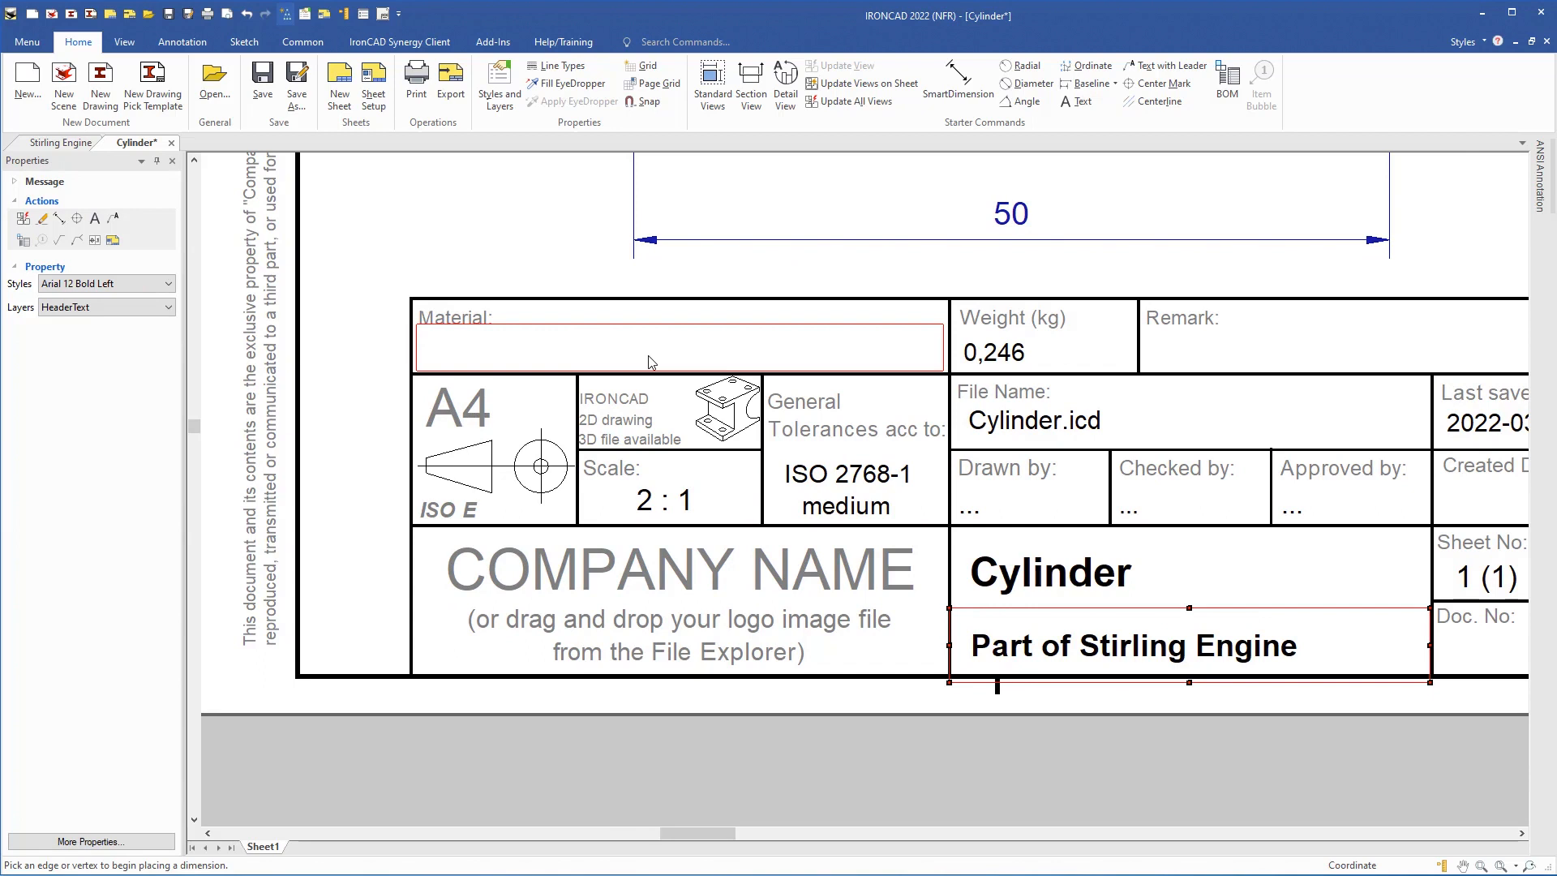
scroll(648, 363, "down", 4)
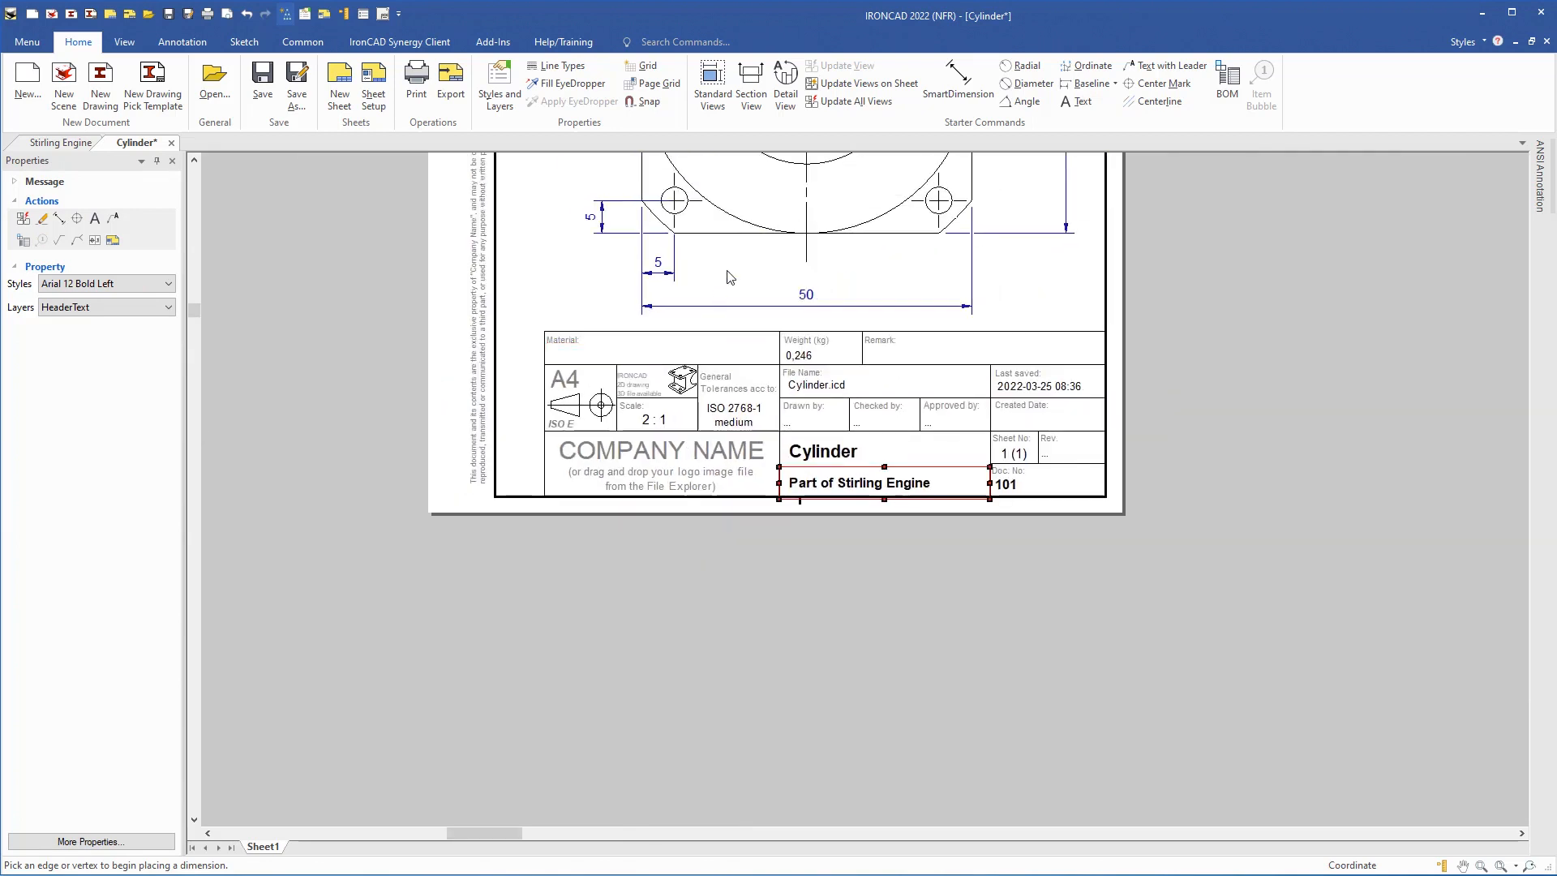
middle_click_drag(730, 277, 730, 511)
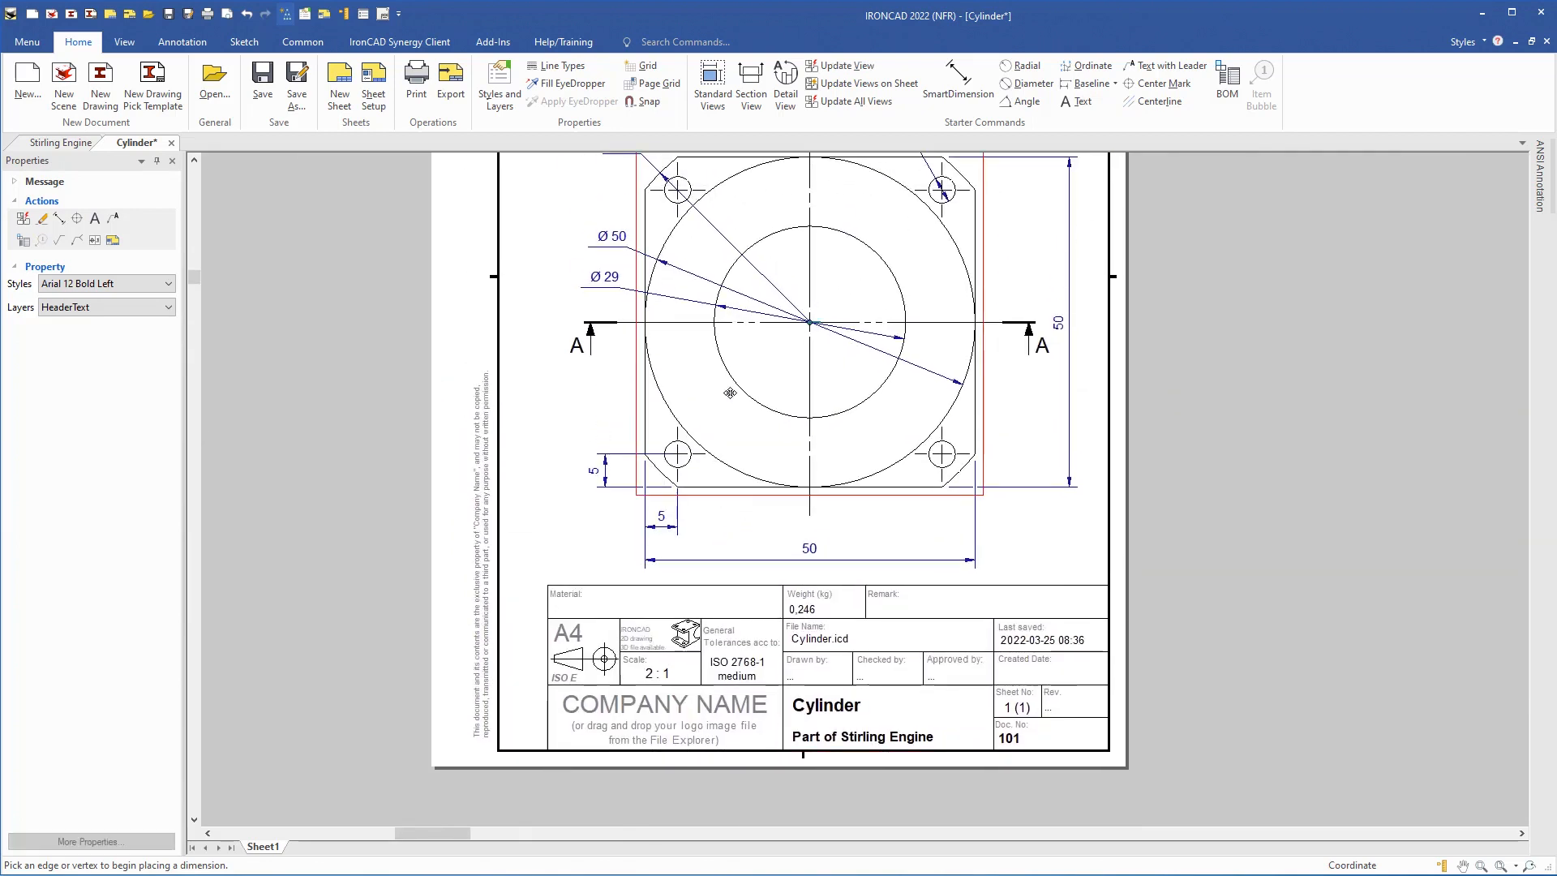
left_click(730, 392)
right_click(727, 404)
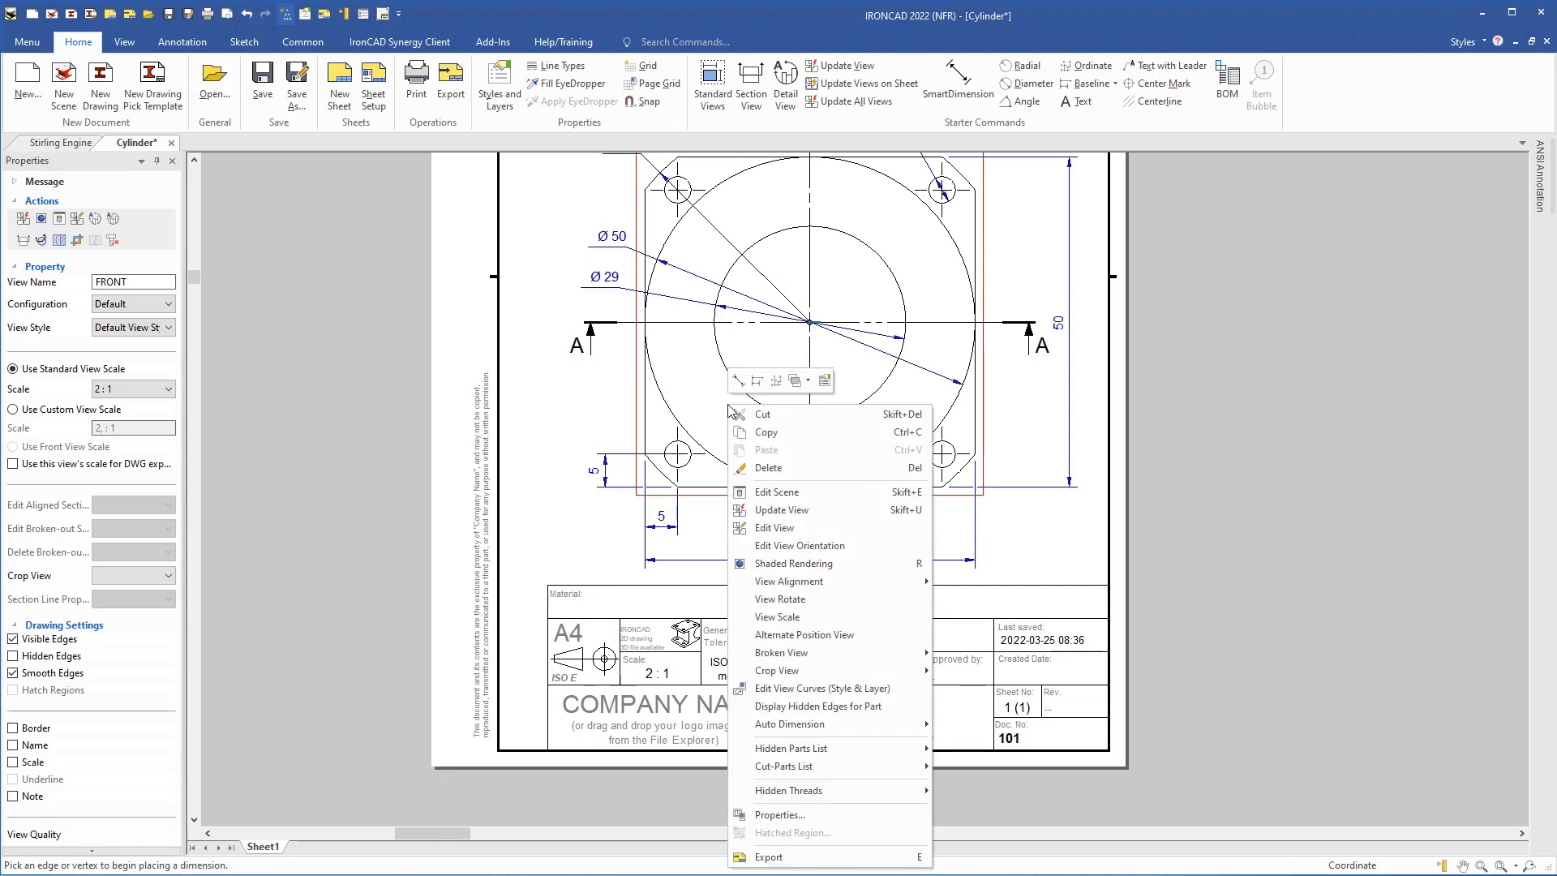
left_click(775, 493)
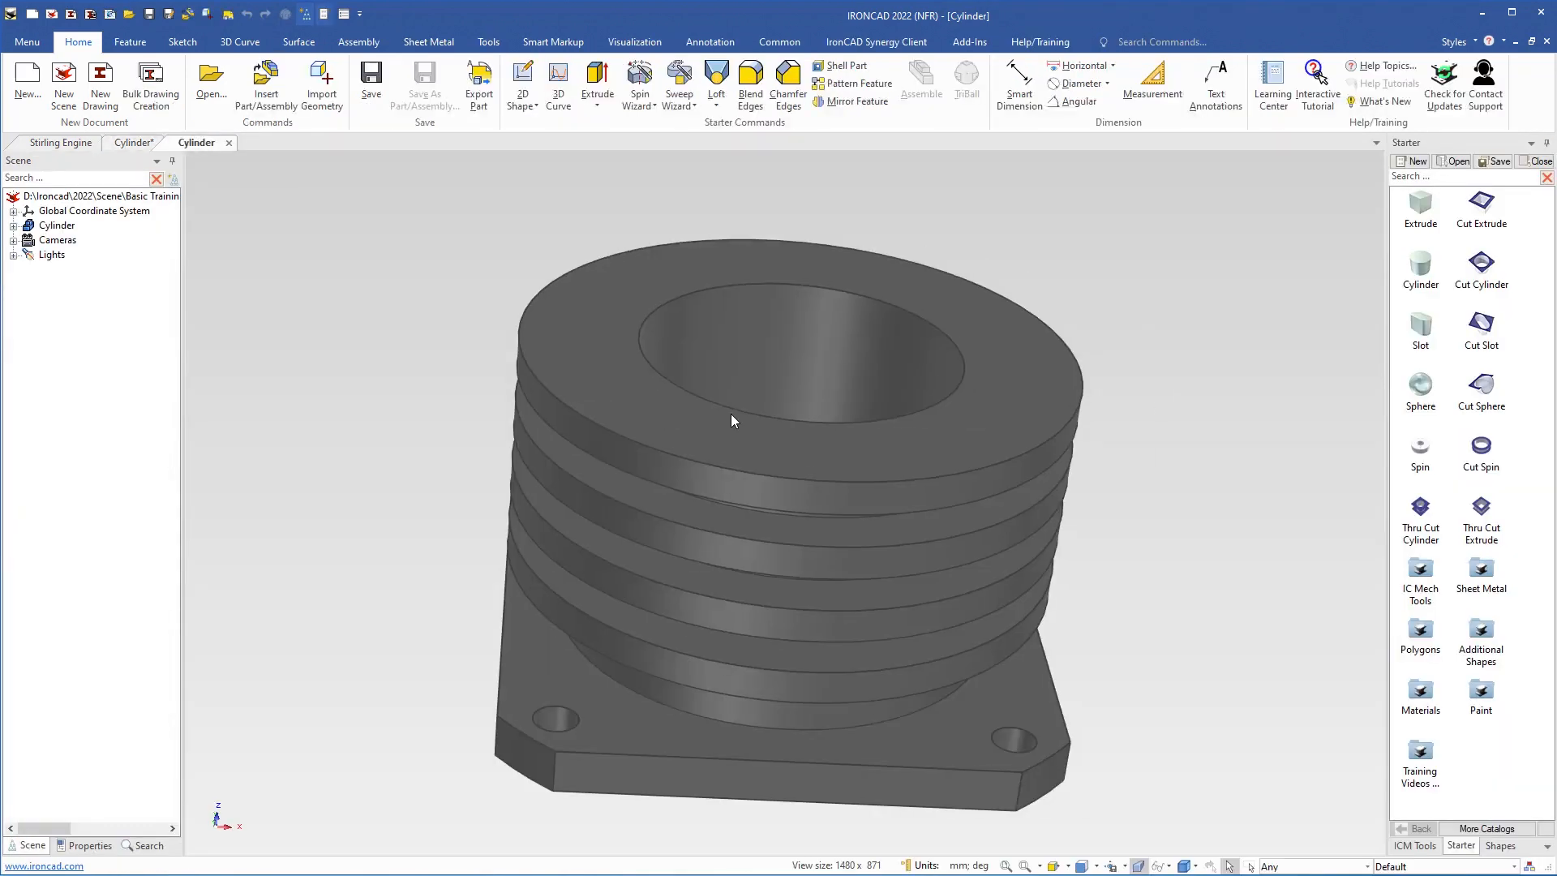
Select the Cylinder part in the scene and show its properties.
key("F8")
middle_click_drag(758, 499, 733, 475)
left_click(733, 475)
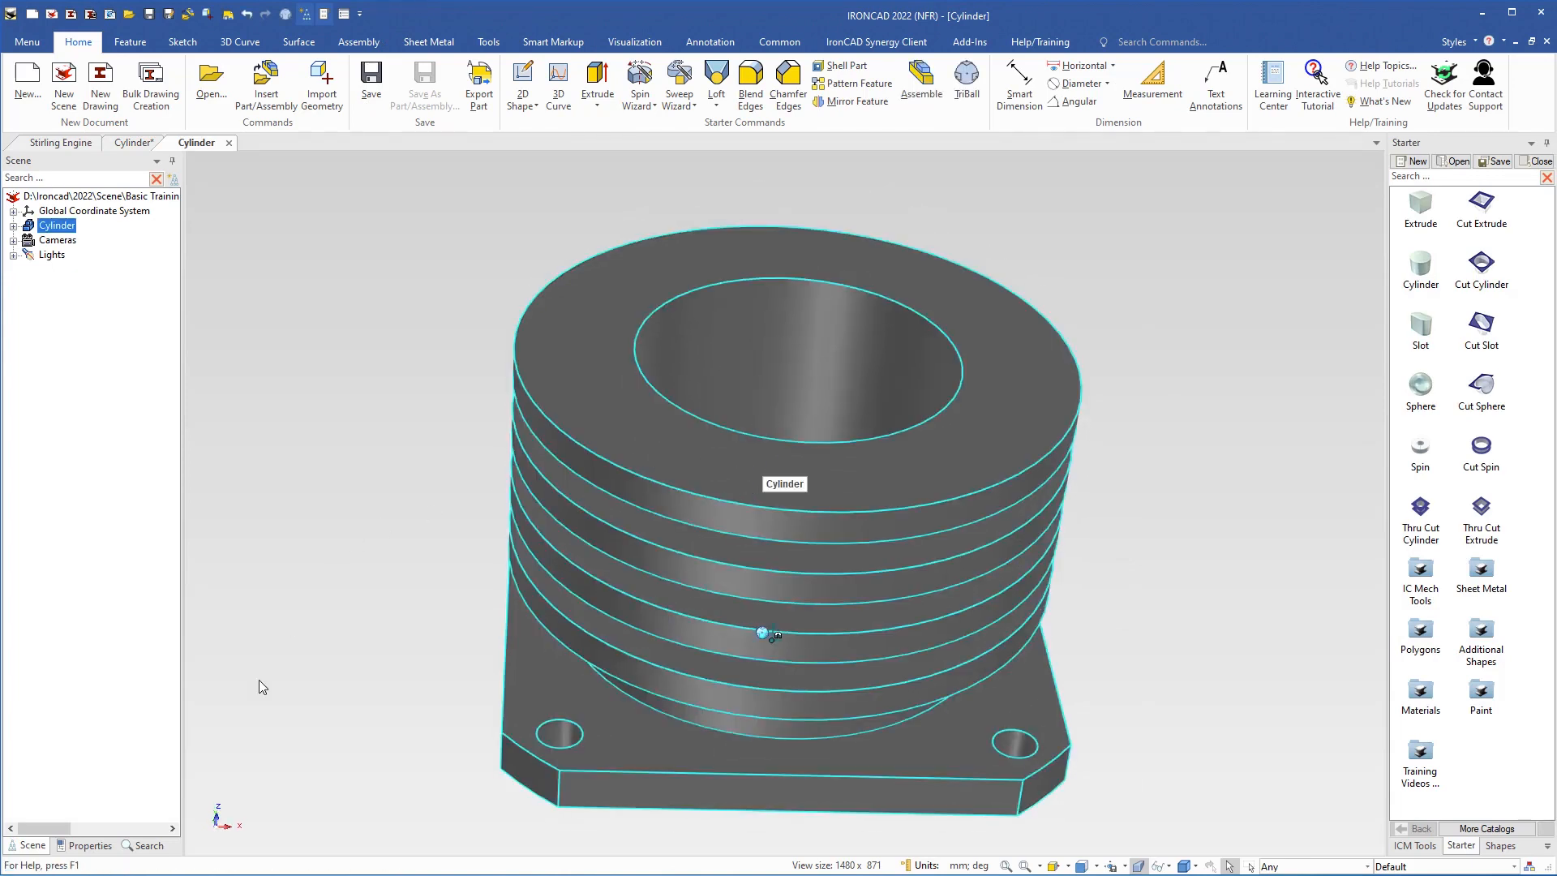
left_click(85, 846)
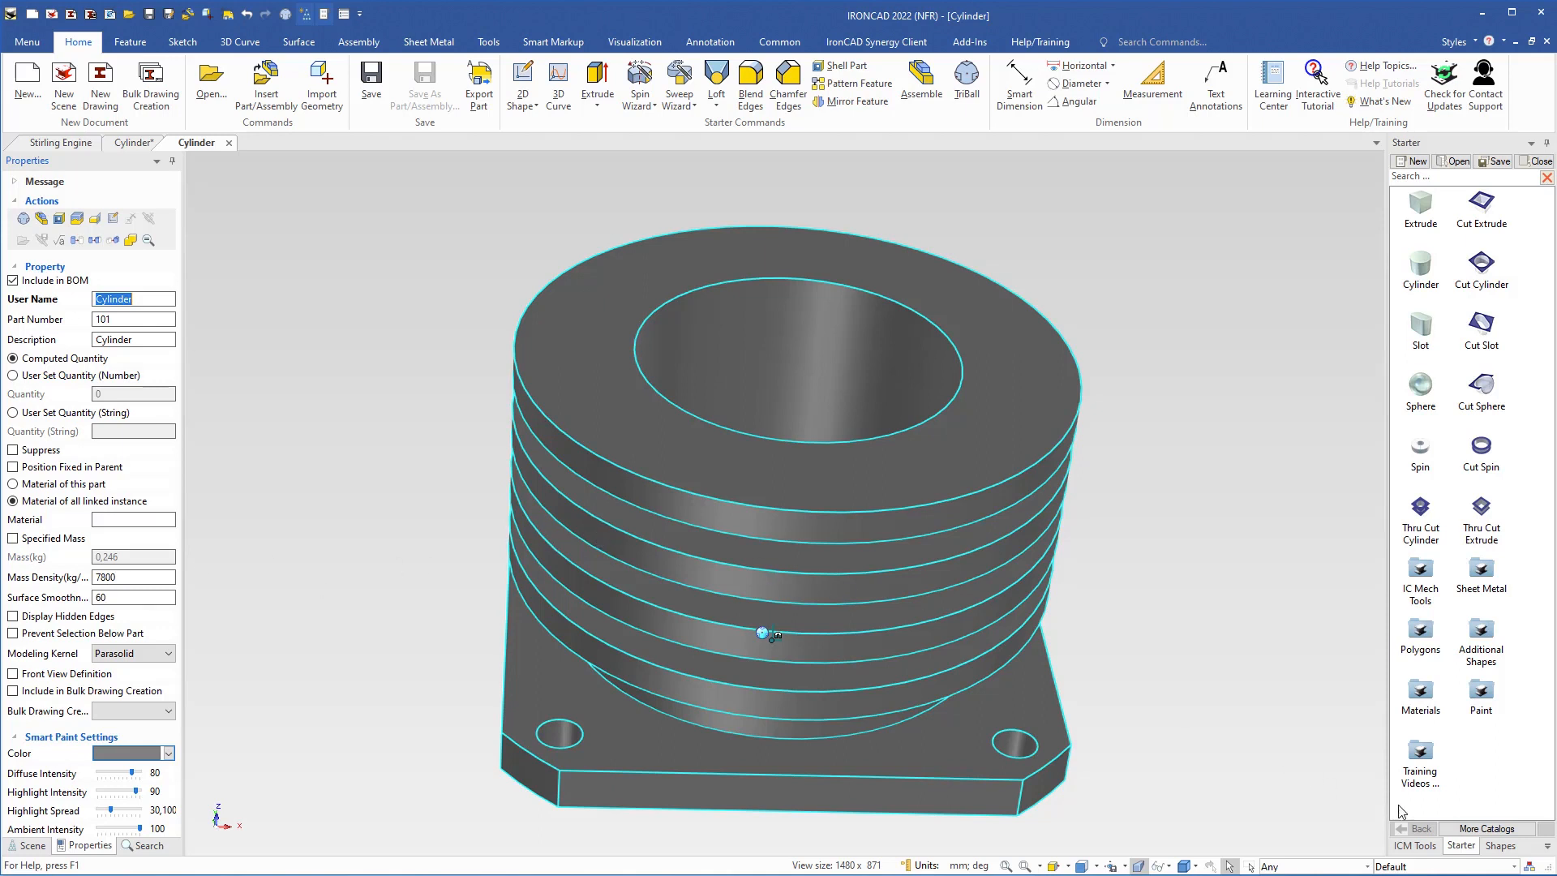
Apply the Set Material tool from the ICM Tools catalog to the cylinder part.
left_click(1471, 830)
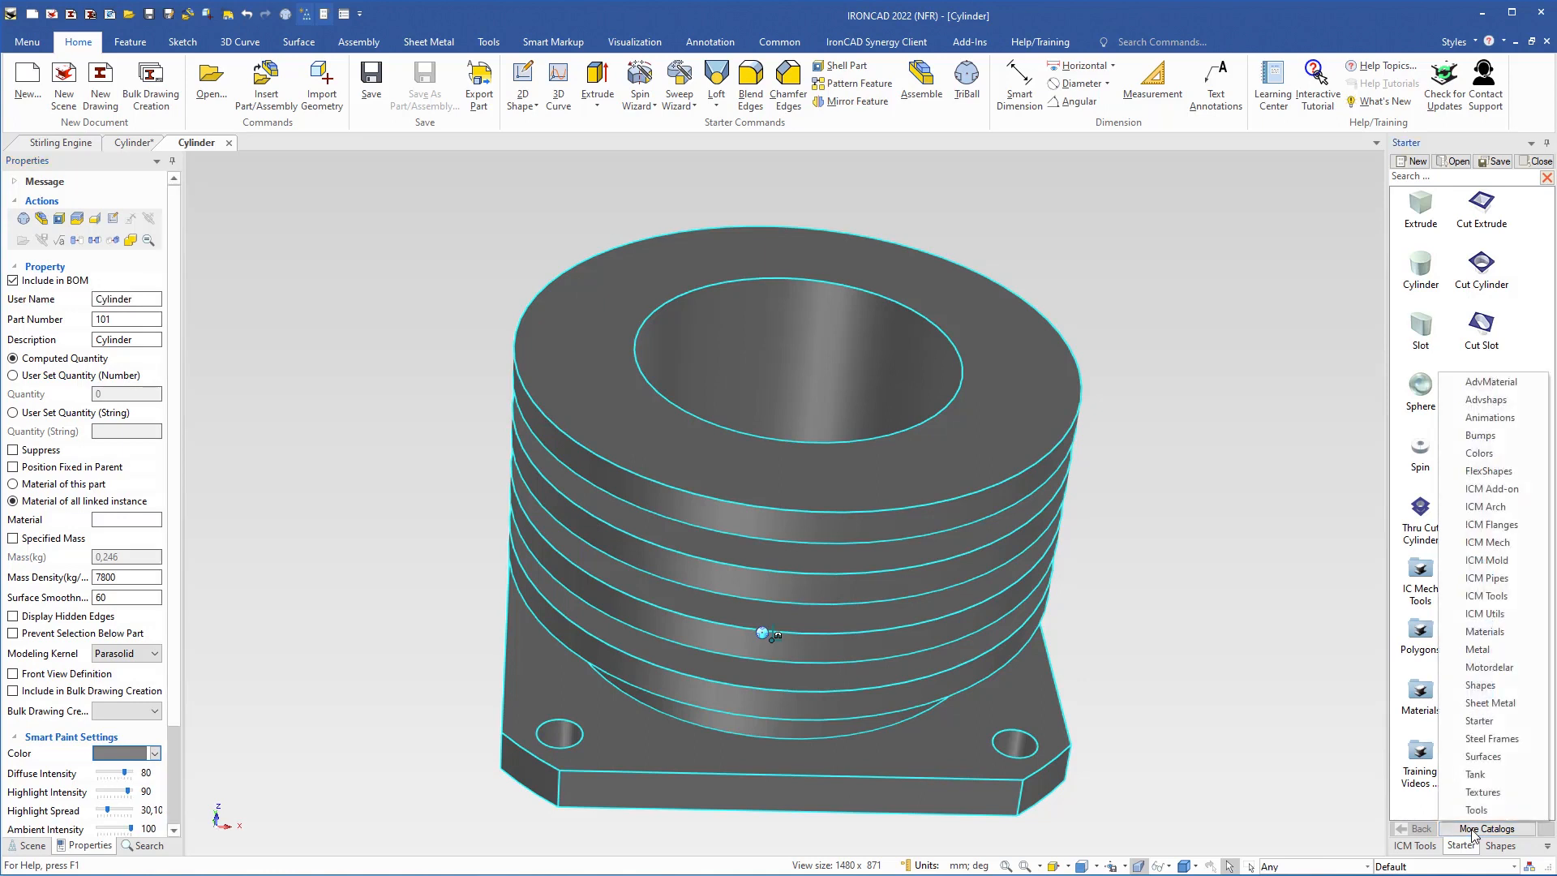
left_click(1497, 595)
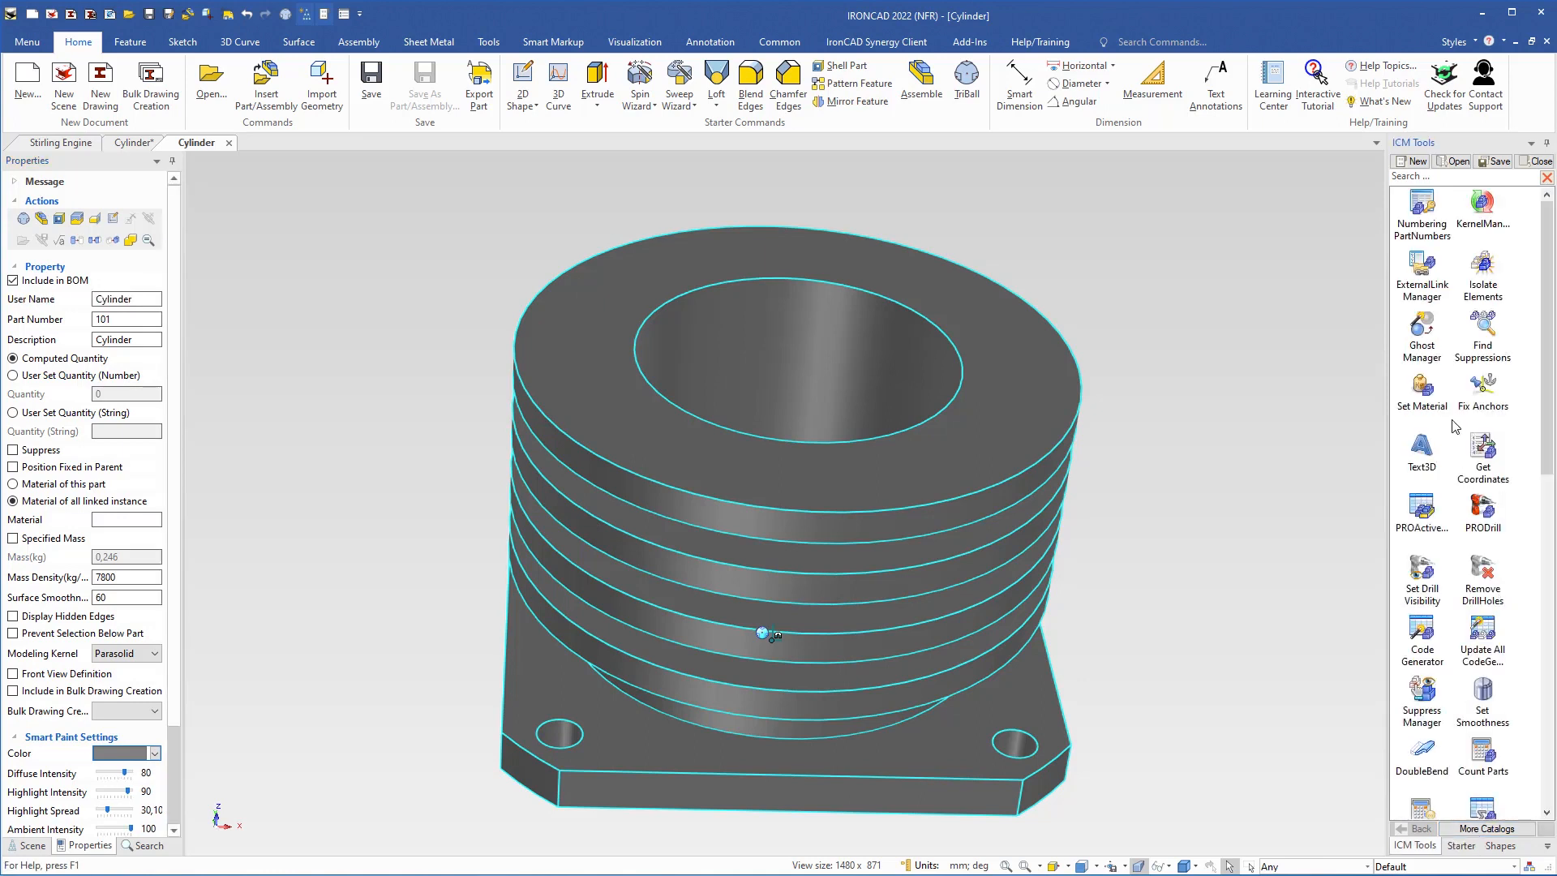
left_click(1424, 387)
left_click_drag(1425, 394, 937, 464)
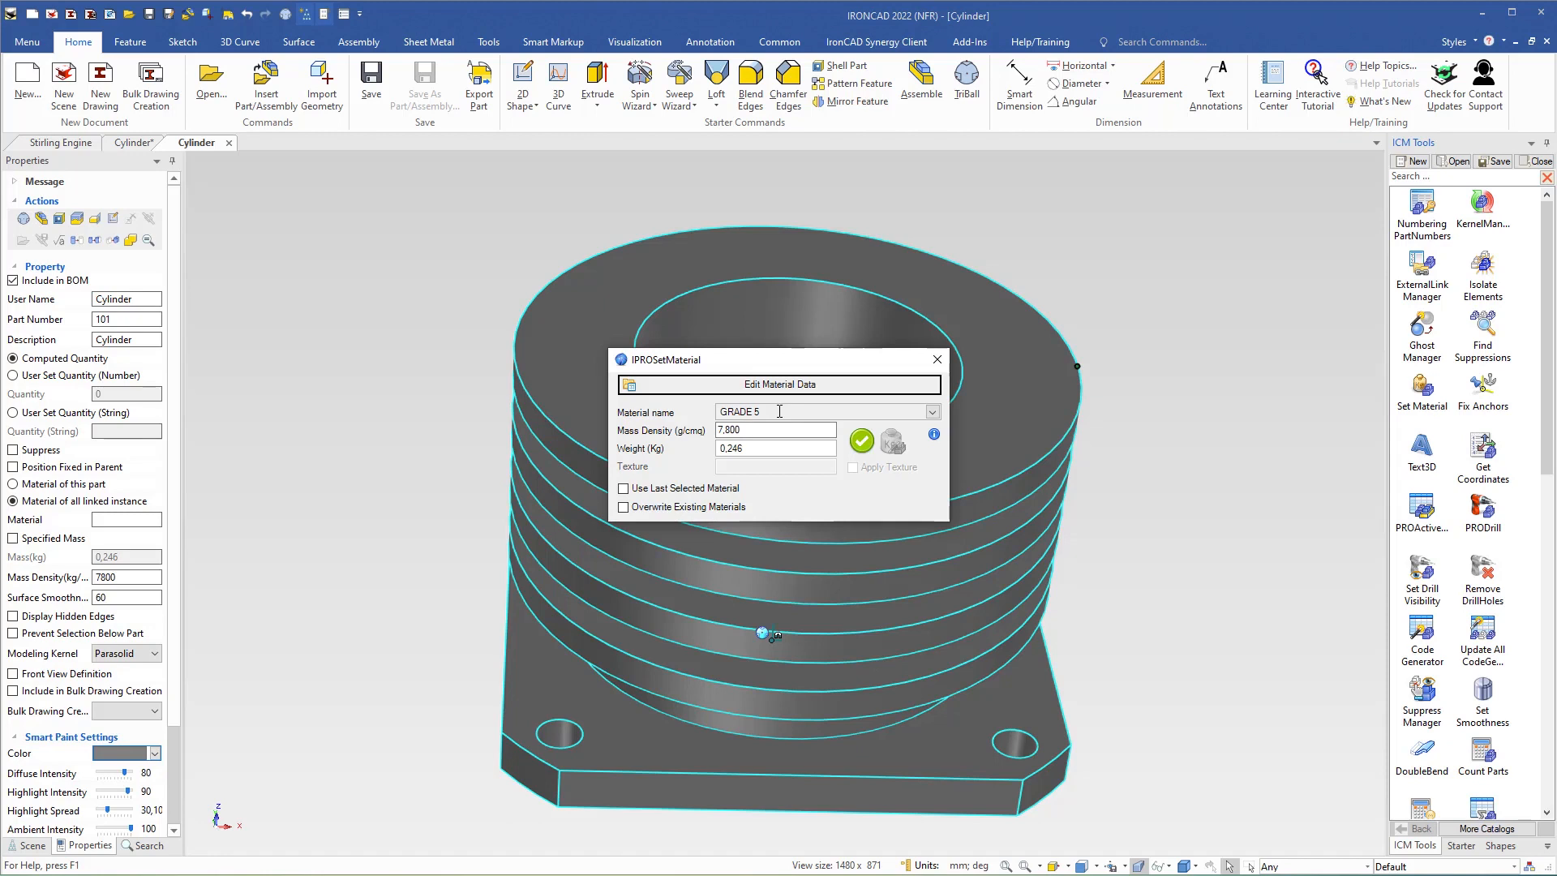
Assign the material Aluminum 99,5 - 99,8 from the Metals group to the cylinder and accept it.
left_click(935, 415)
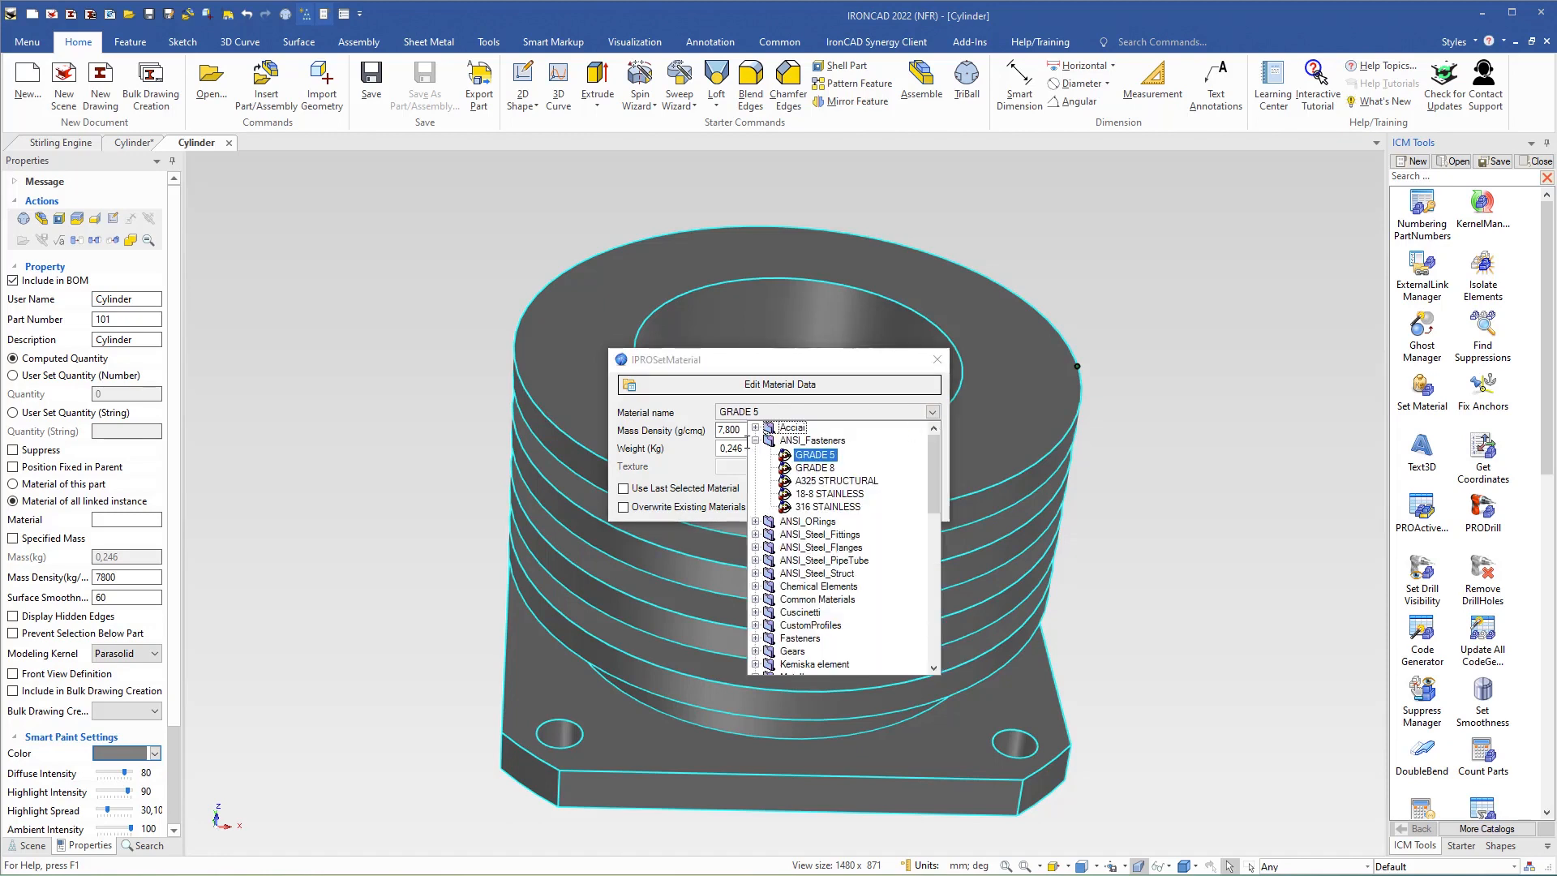
left_click(755, 441)
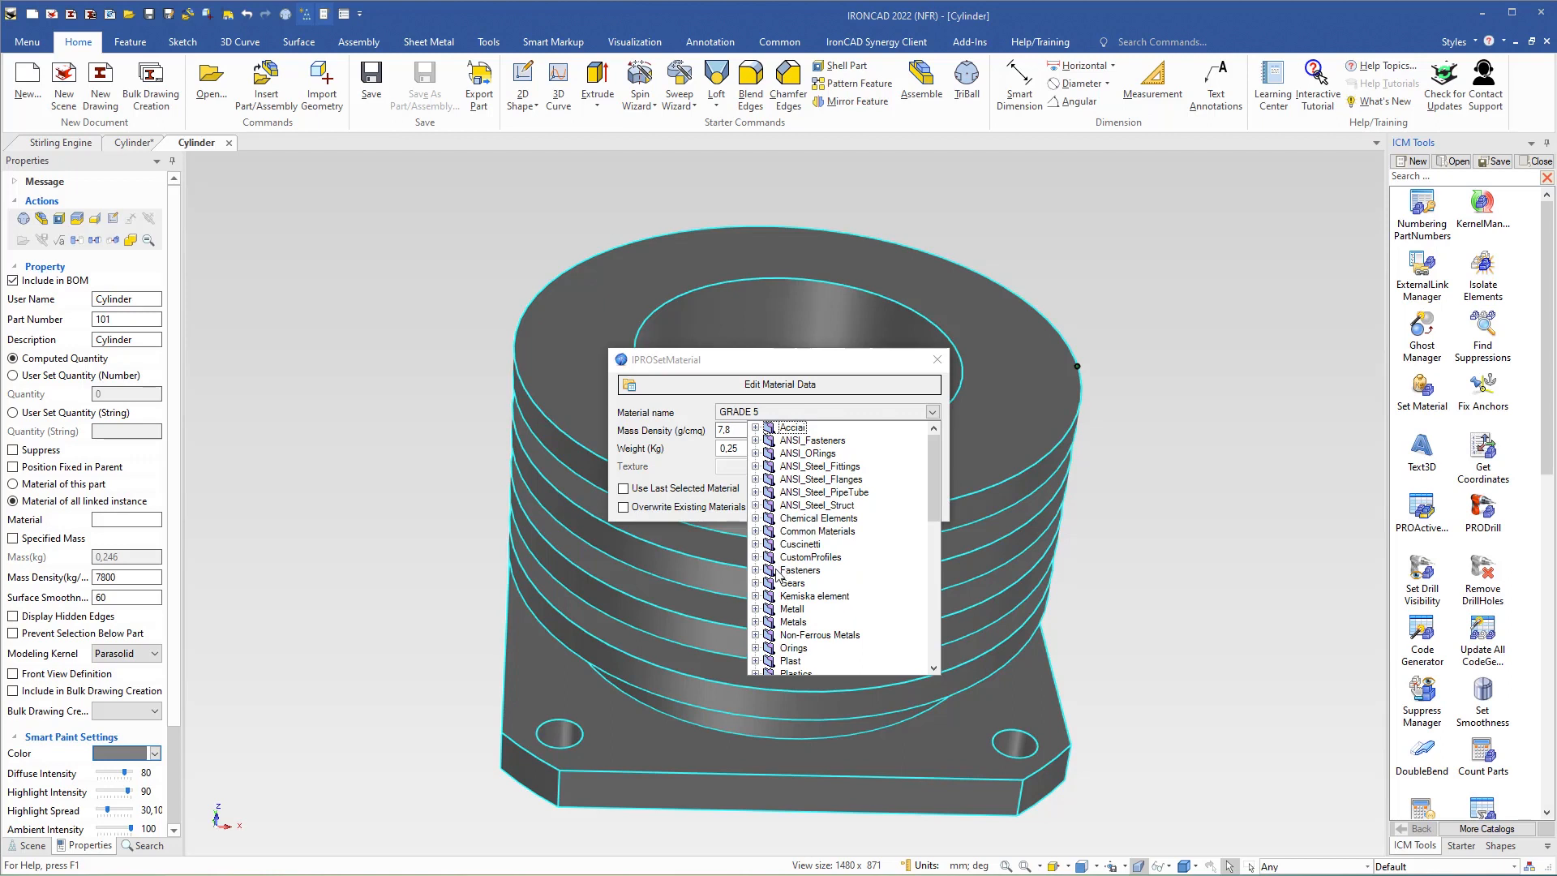
left_click(755, 622)
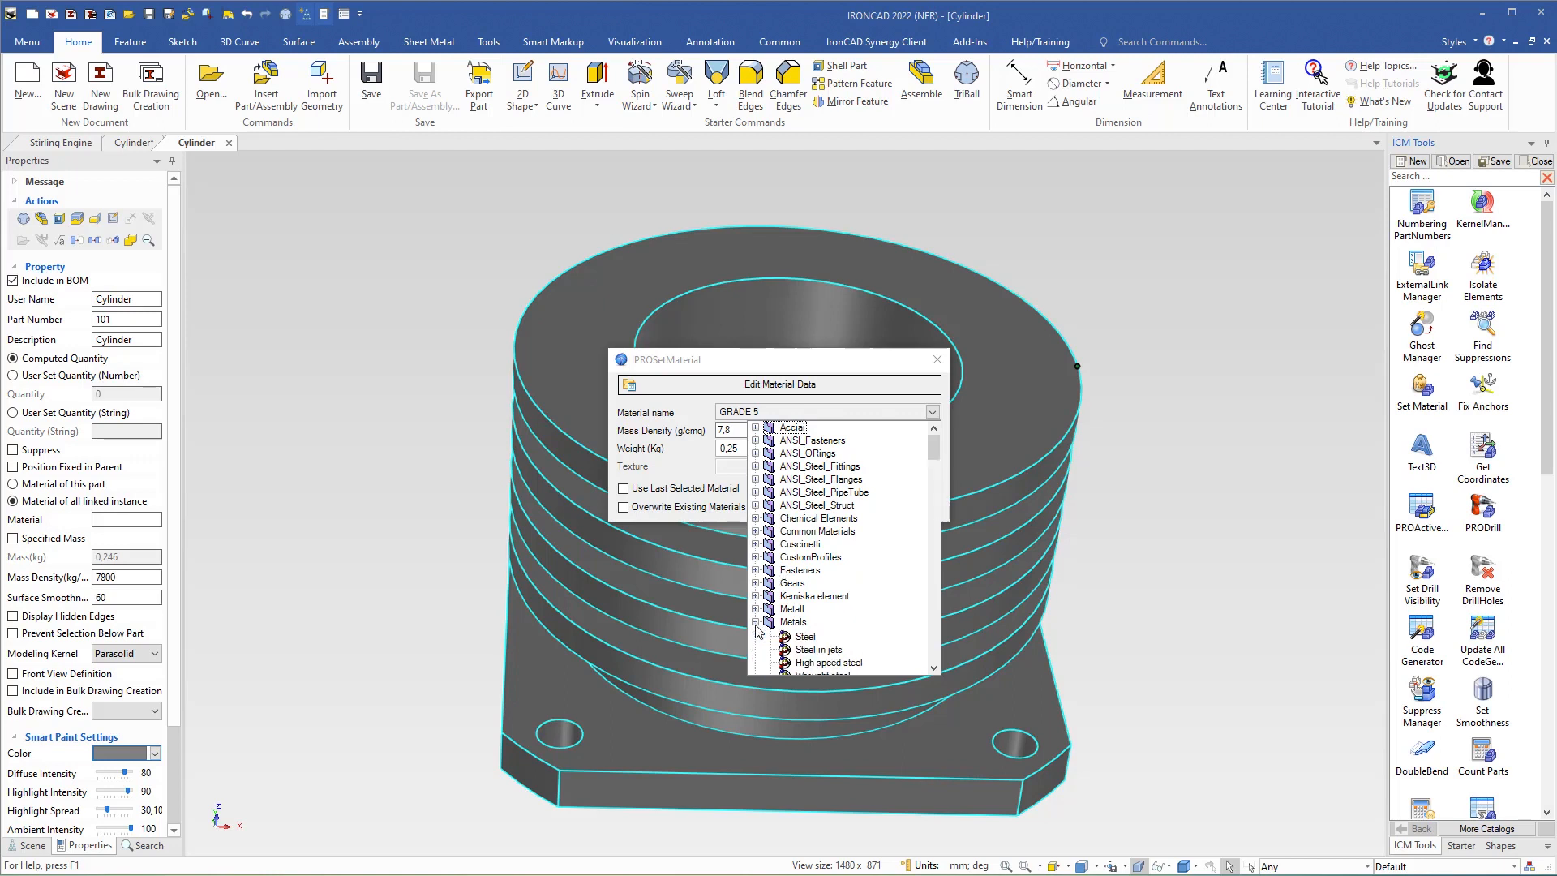
scroll(781, 617, "down", 1)
scroll(791, 601, "down", 1)
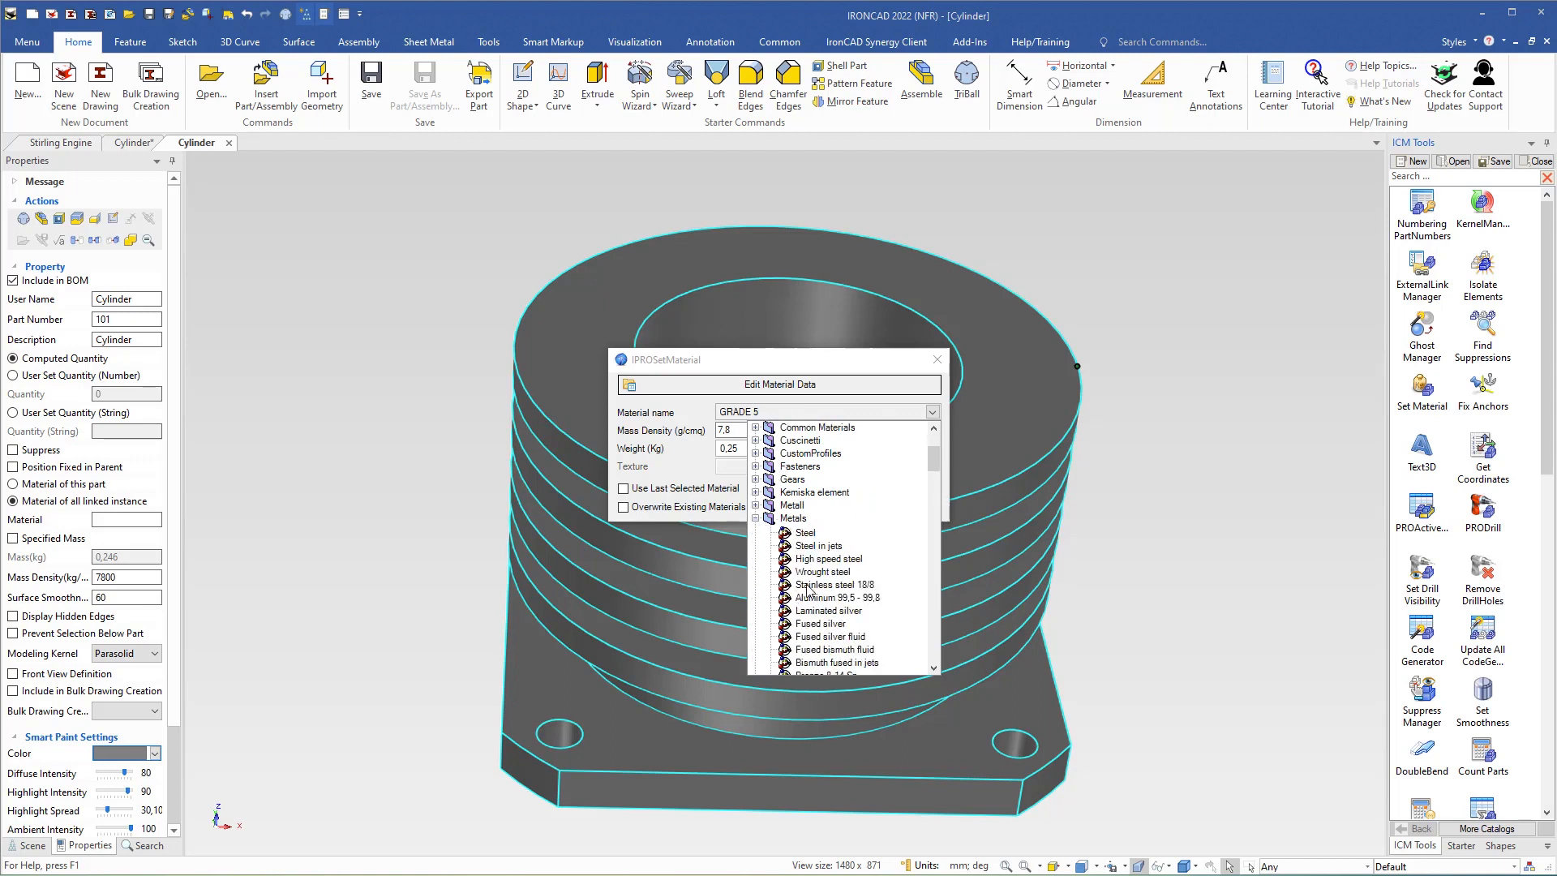
left_click(823, 598)
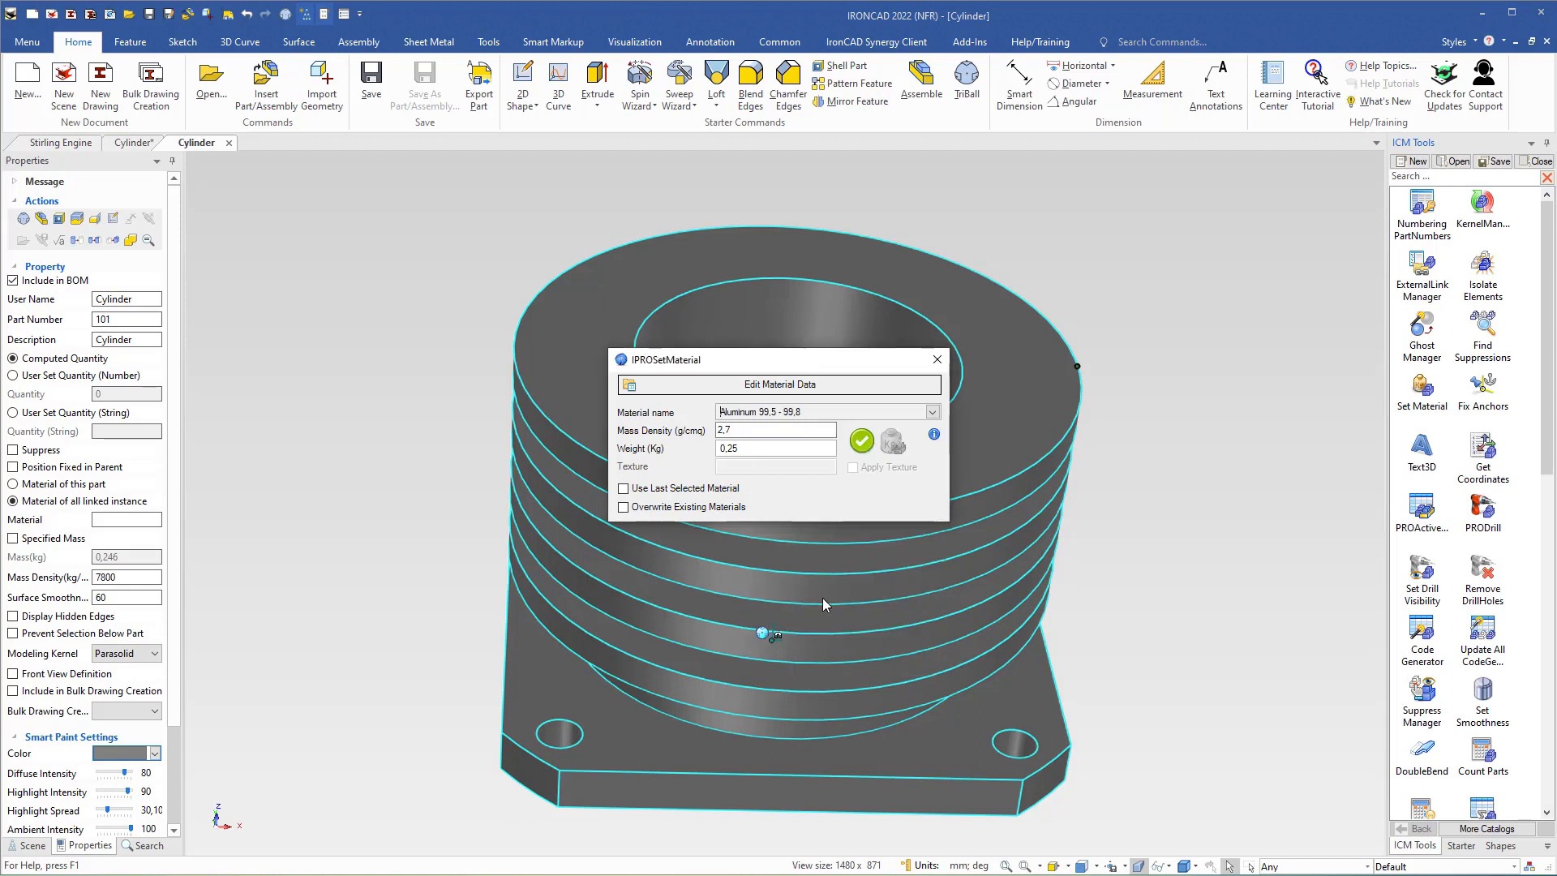
left_click(863, 441)
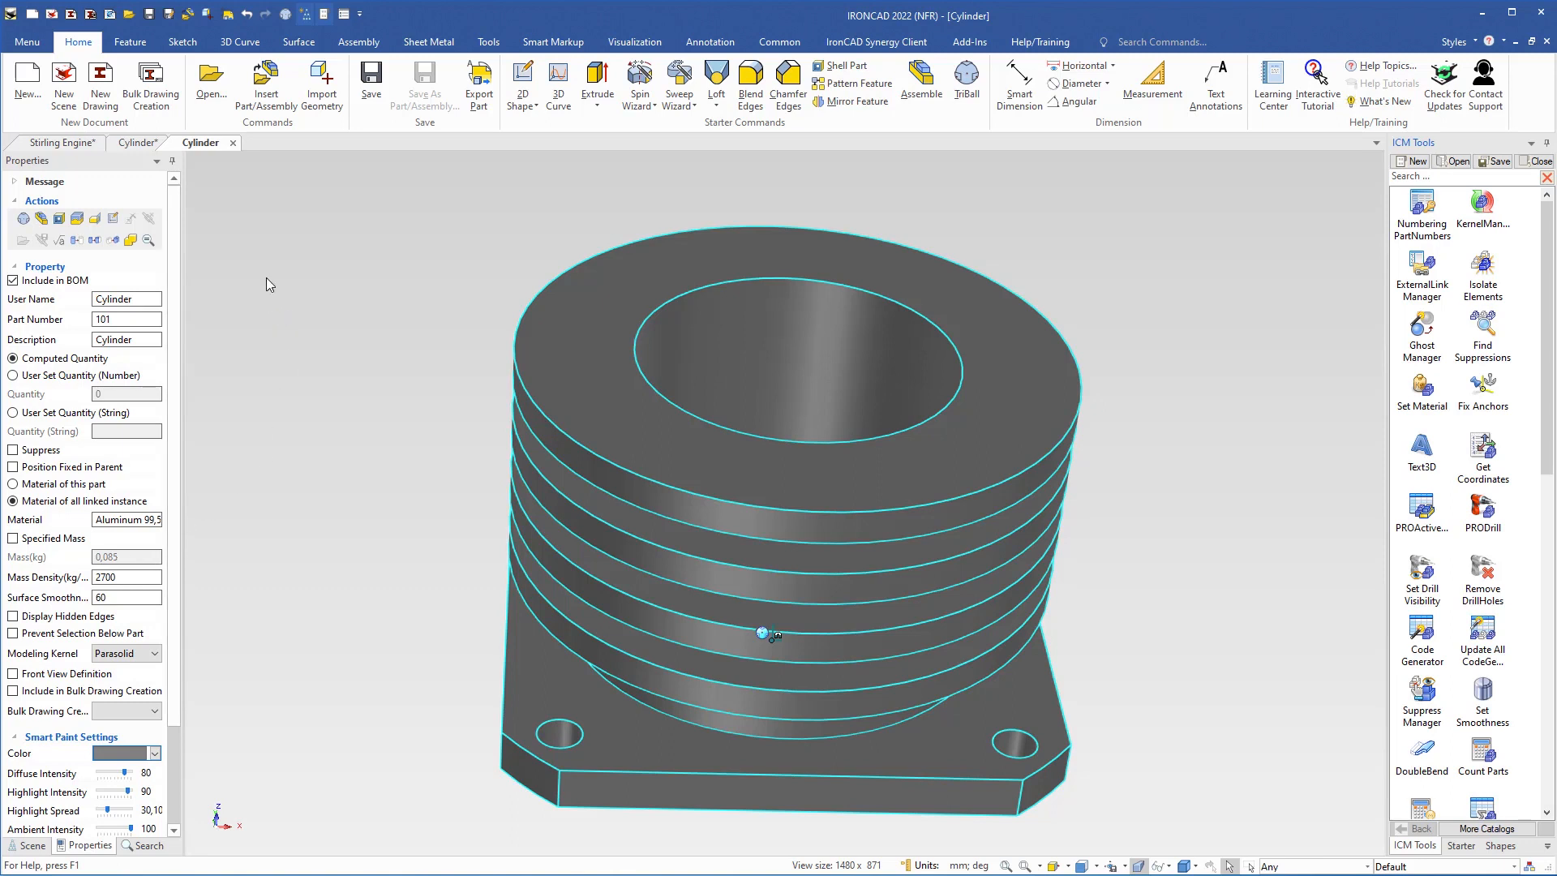
Return to the cylinder drawing and enter the drafter's initials as Drawn by in the title block.
left_click(138, 144)
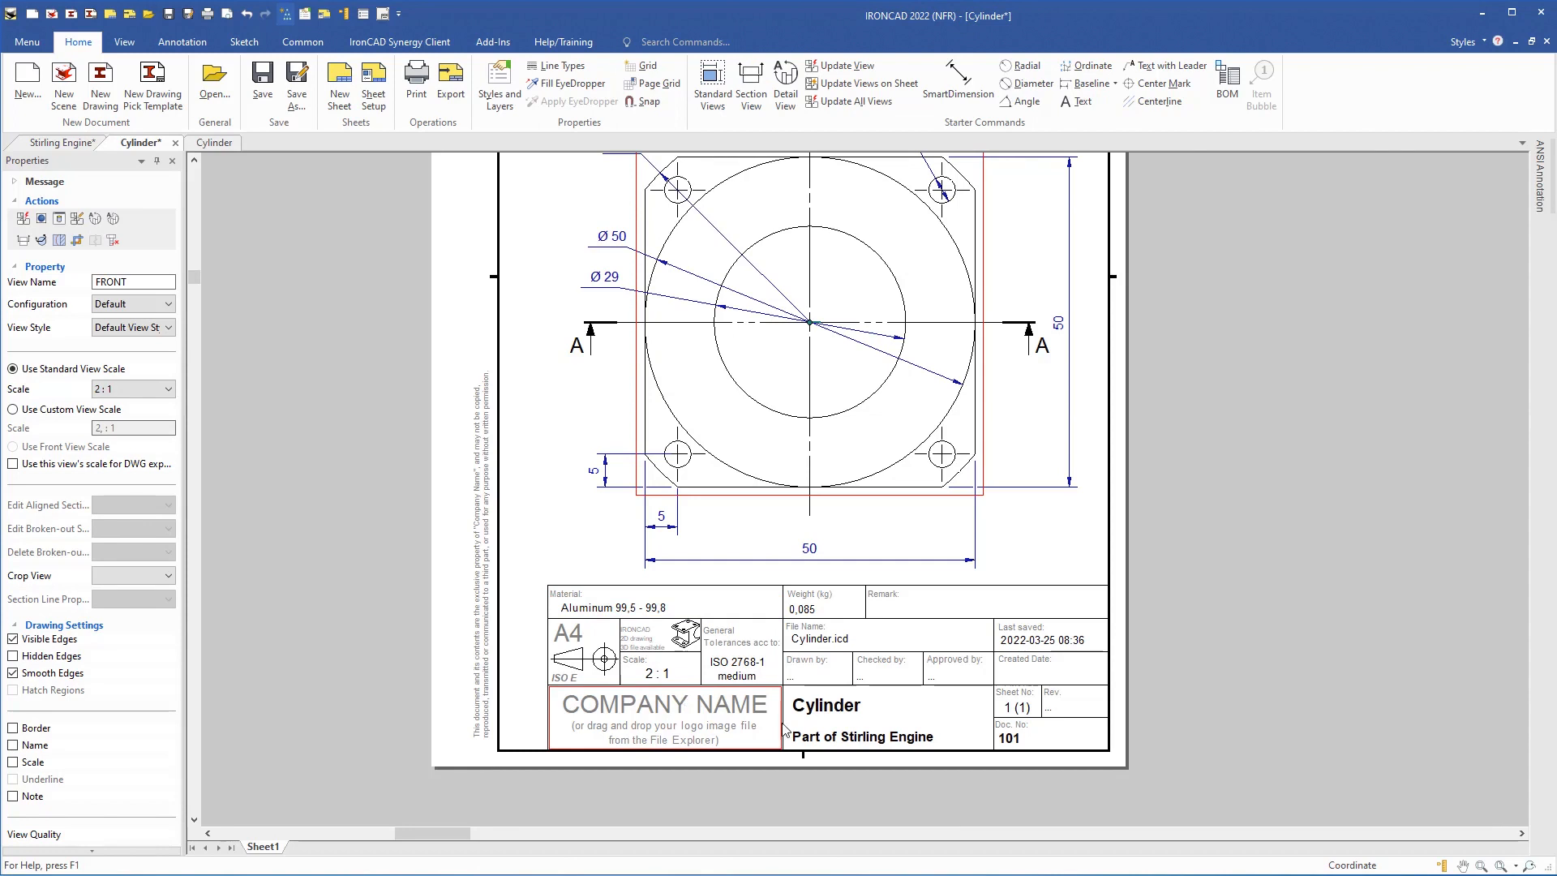
scroll(839, 685, "up", 1)
scroll(839, 685, "up", 3)
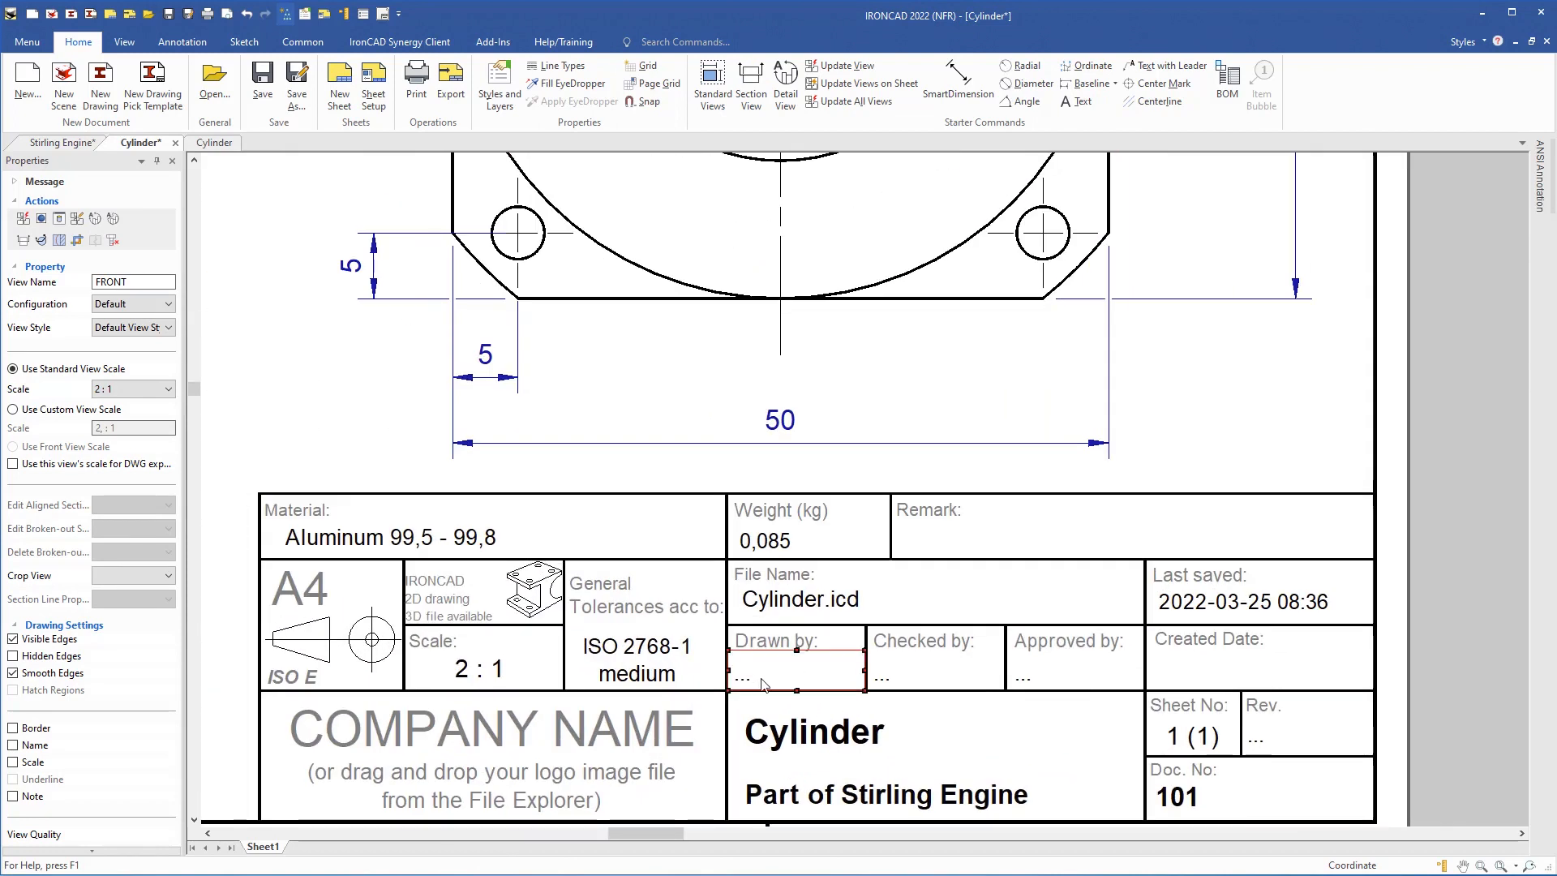
left_click(762, 684)
double_click(762, 684)
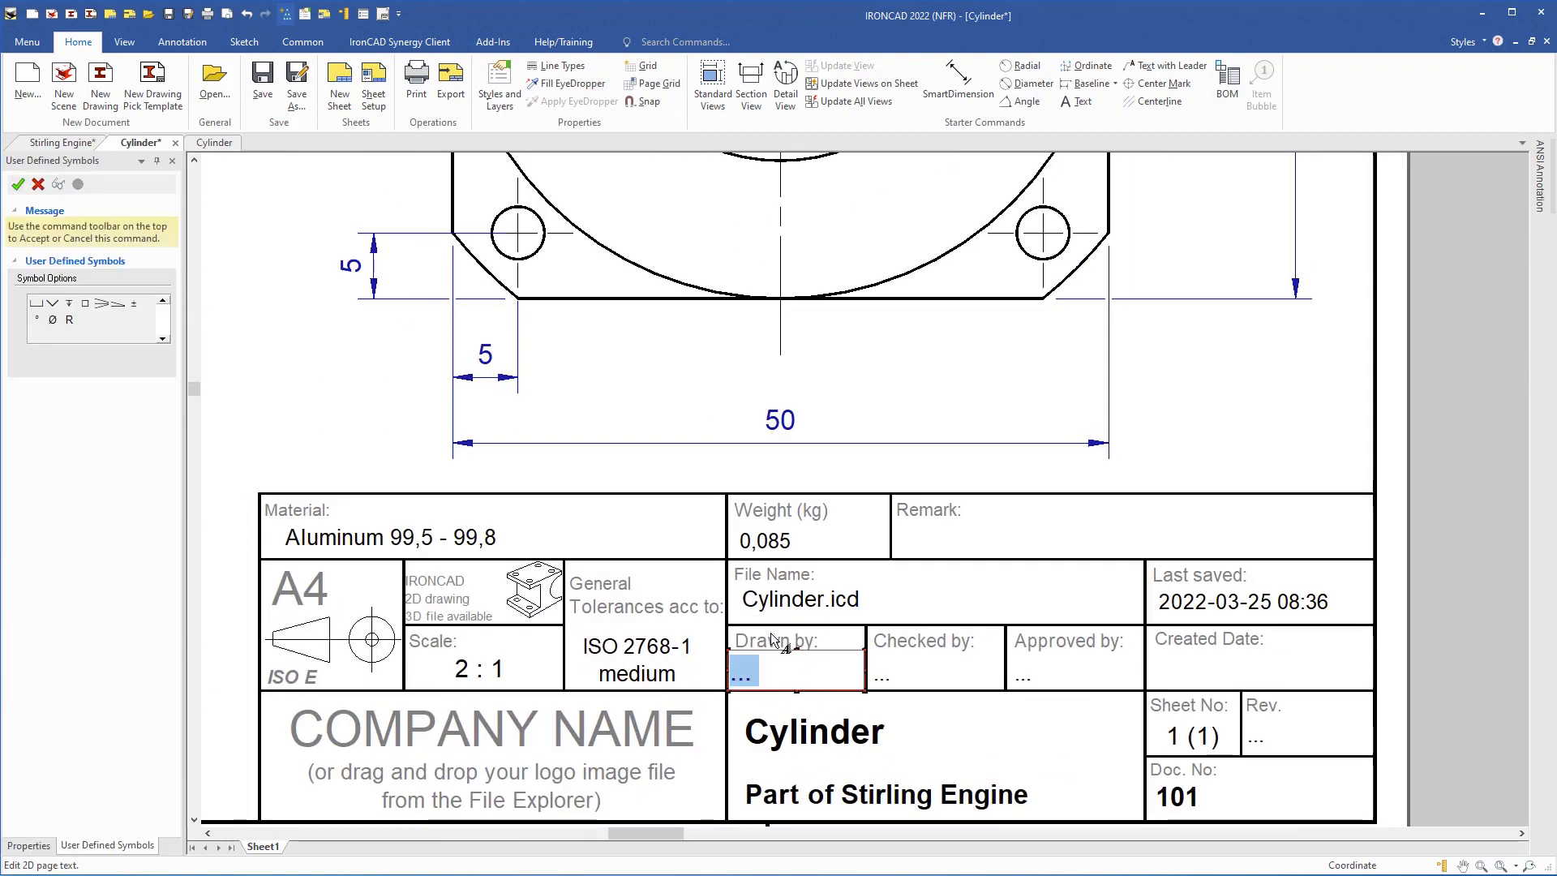
type("BJ")
left_click(426, 458)
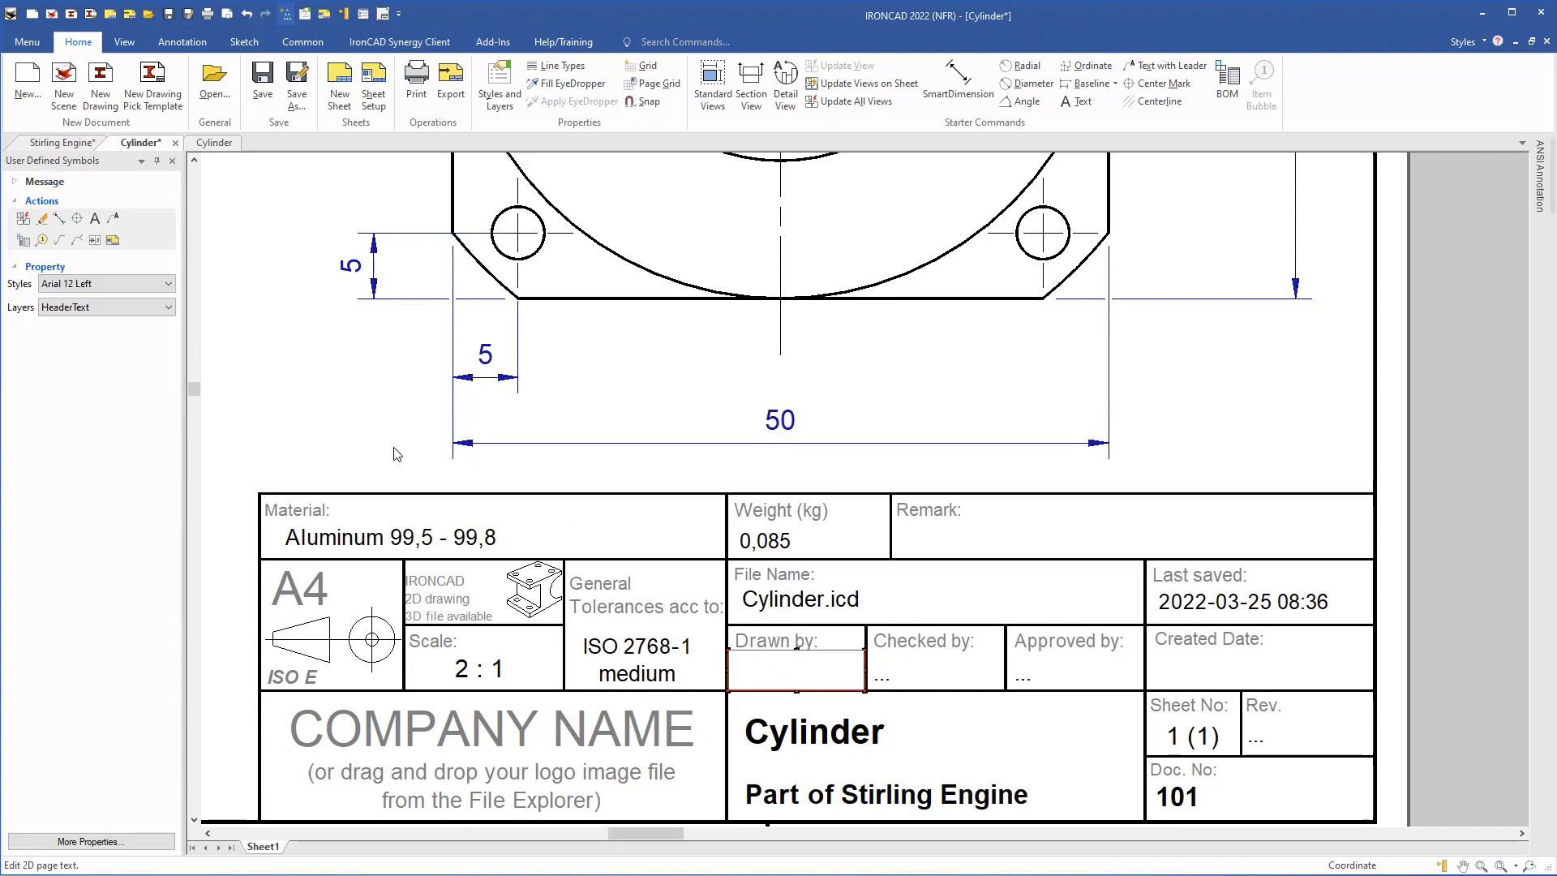
Enter the checker's initials as Checked by in the title block.
double_click(890, 678)
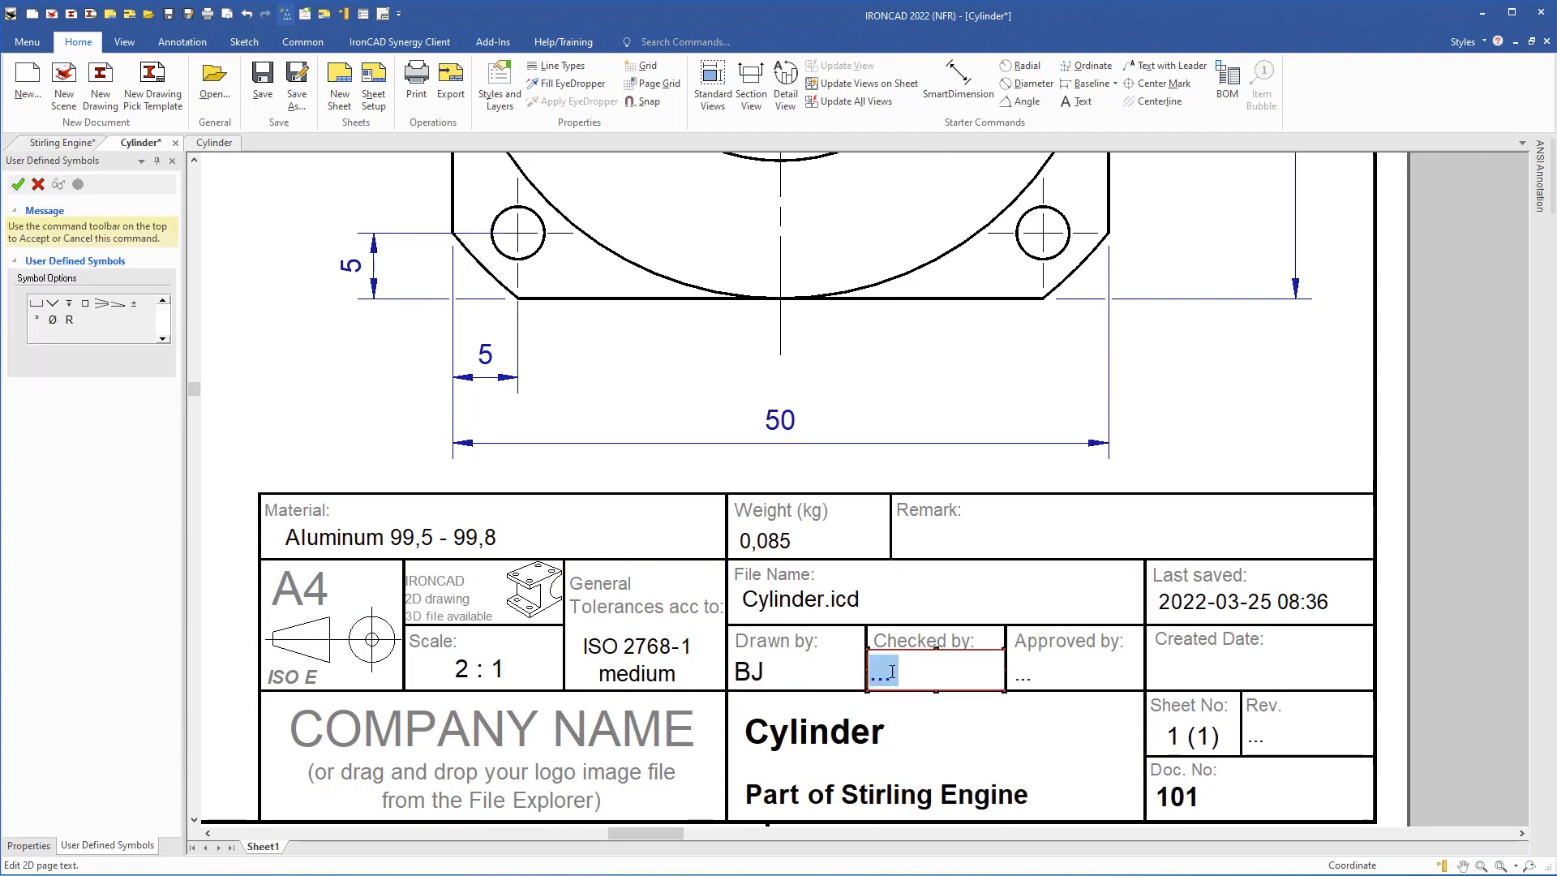
type("BJ")
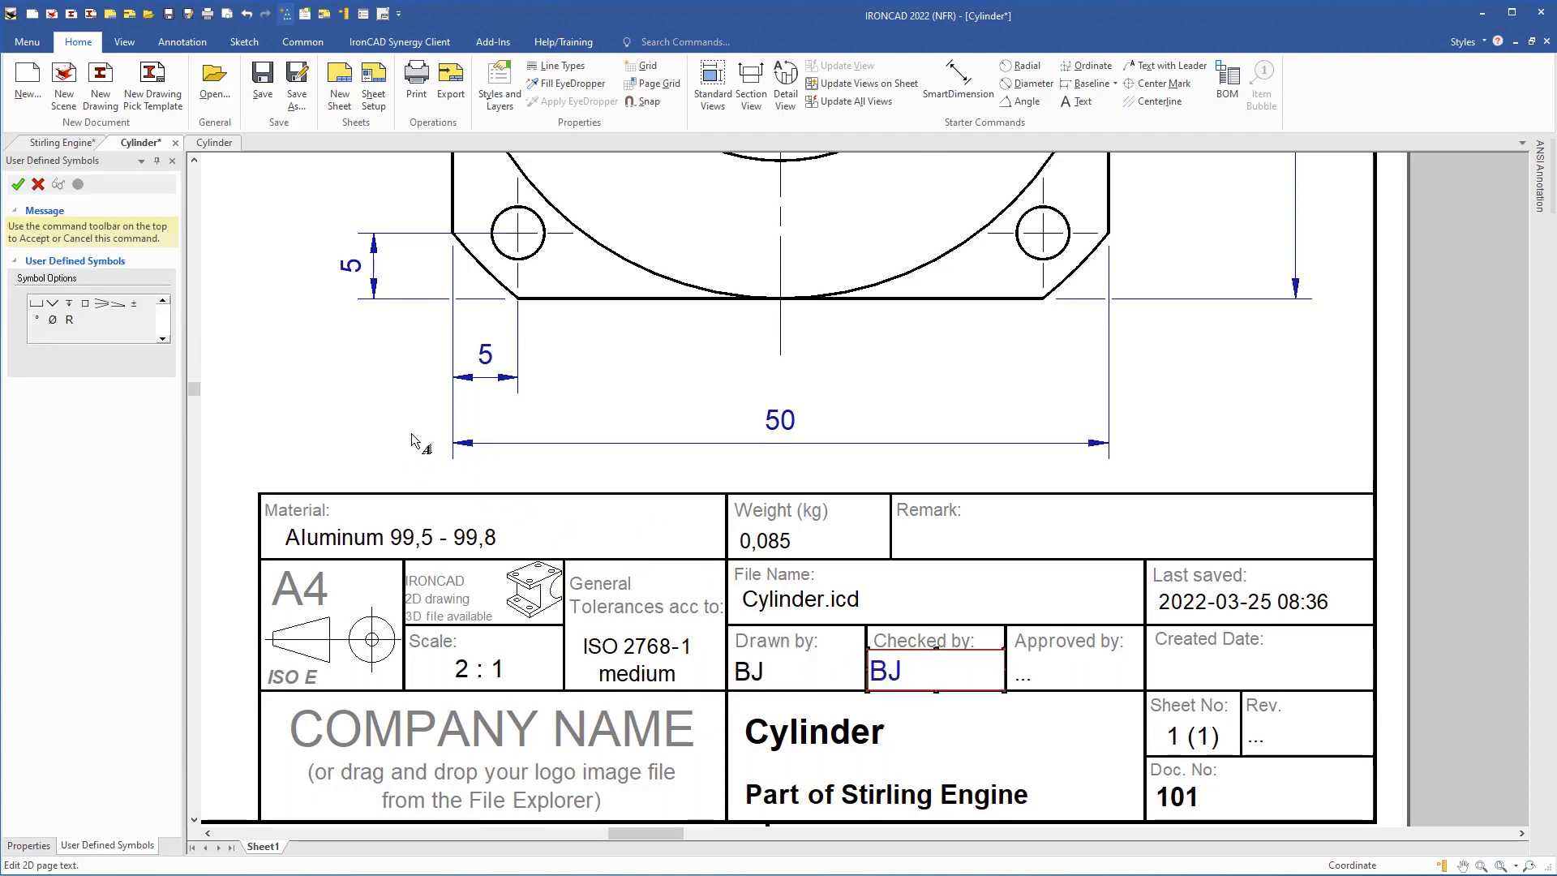
left_click(375, 419)
left_click(375, 420)
left_click(322, 404)
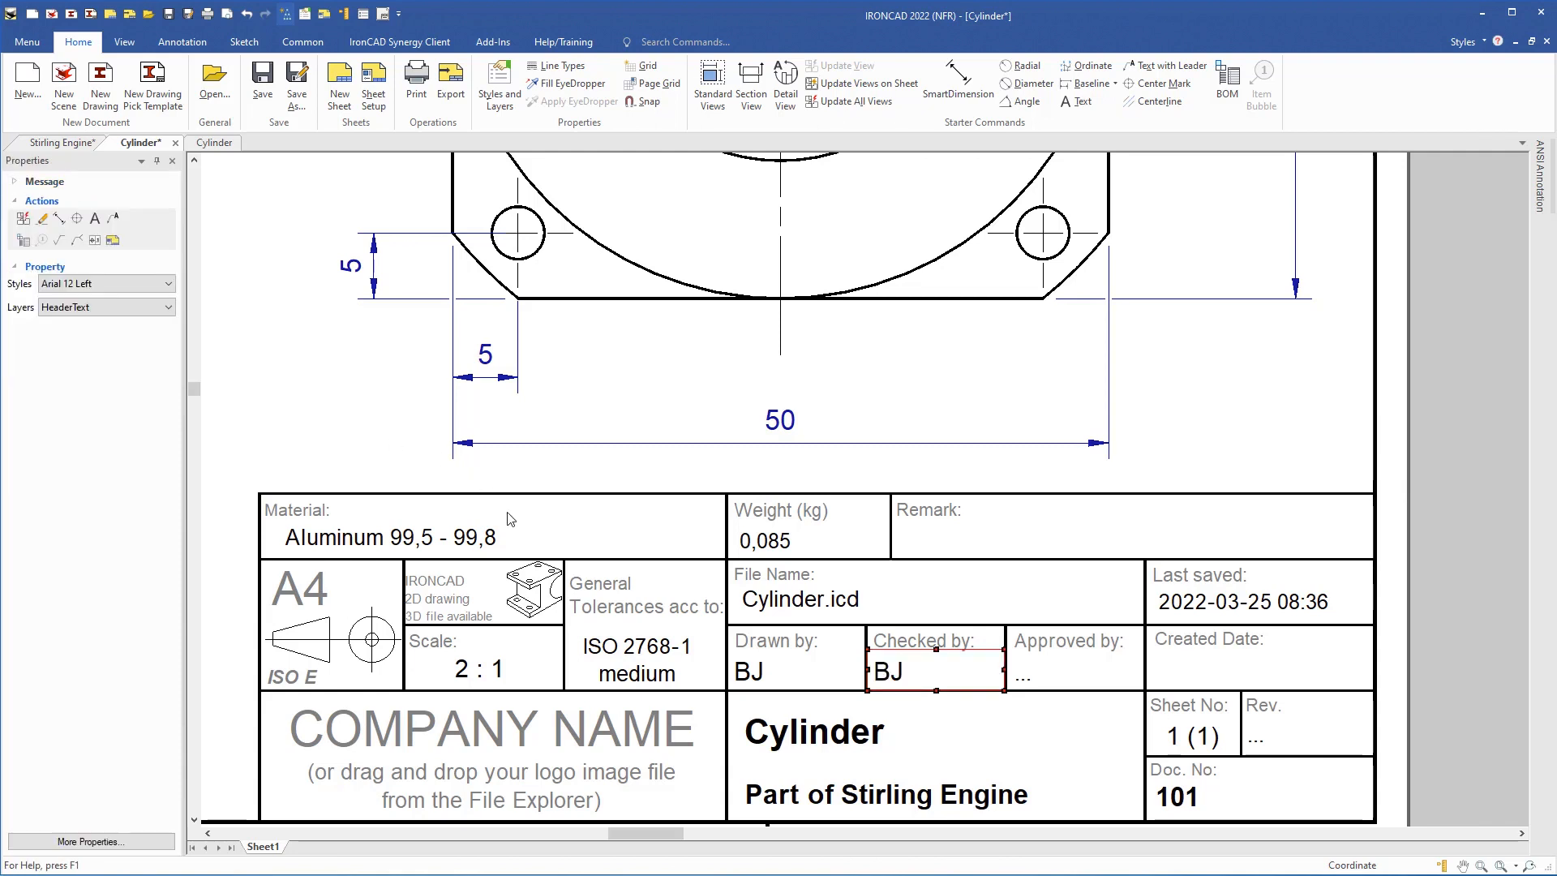
Save the finished cylinder drawing, and close both the drawing and the cylinder part scene.
scroll(552, 521, "down", 3)
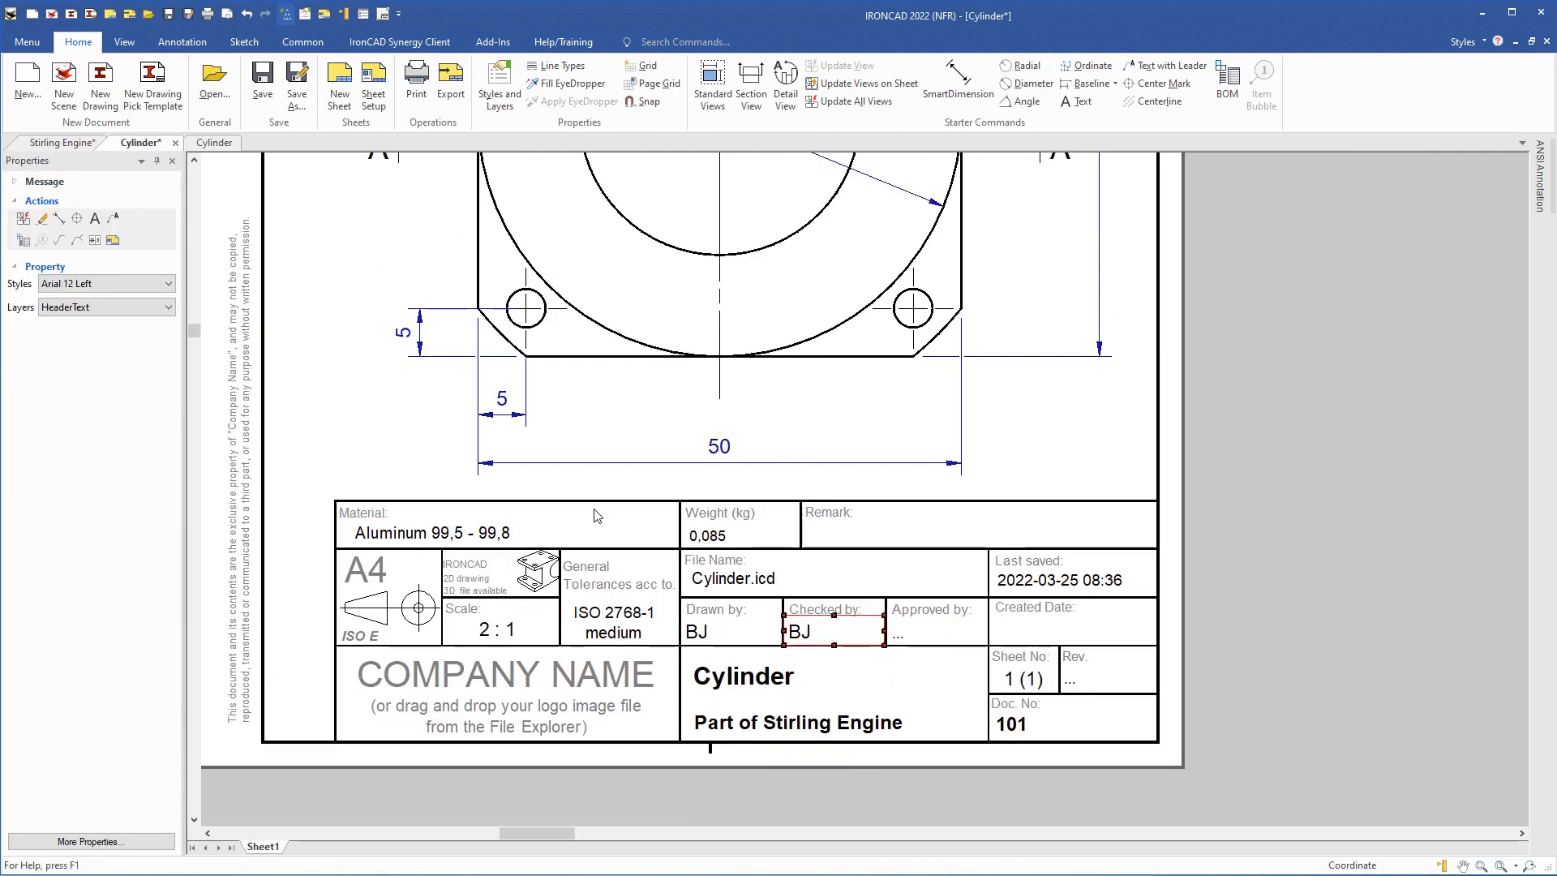
key("F8")
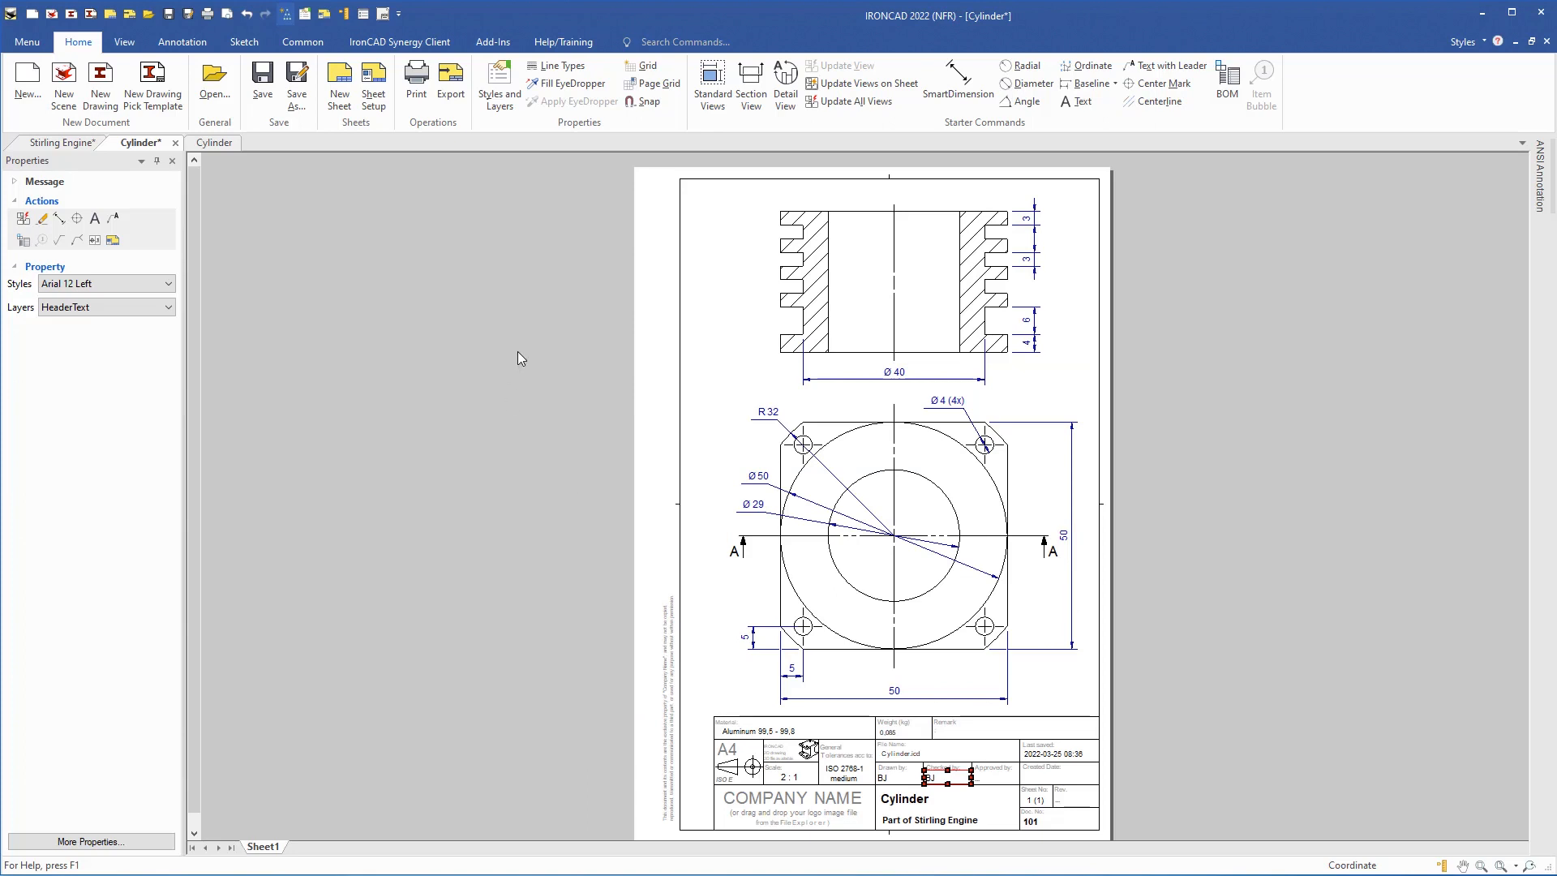
key("ctrl+s")
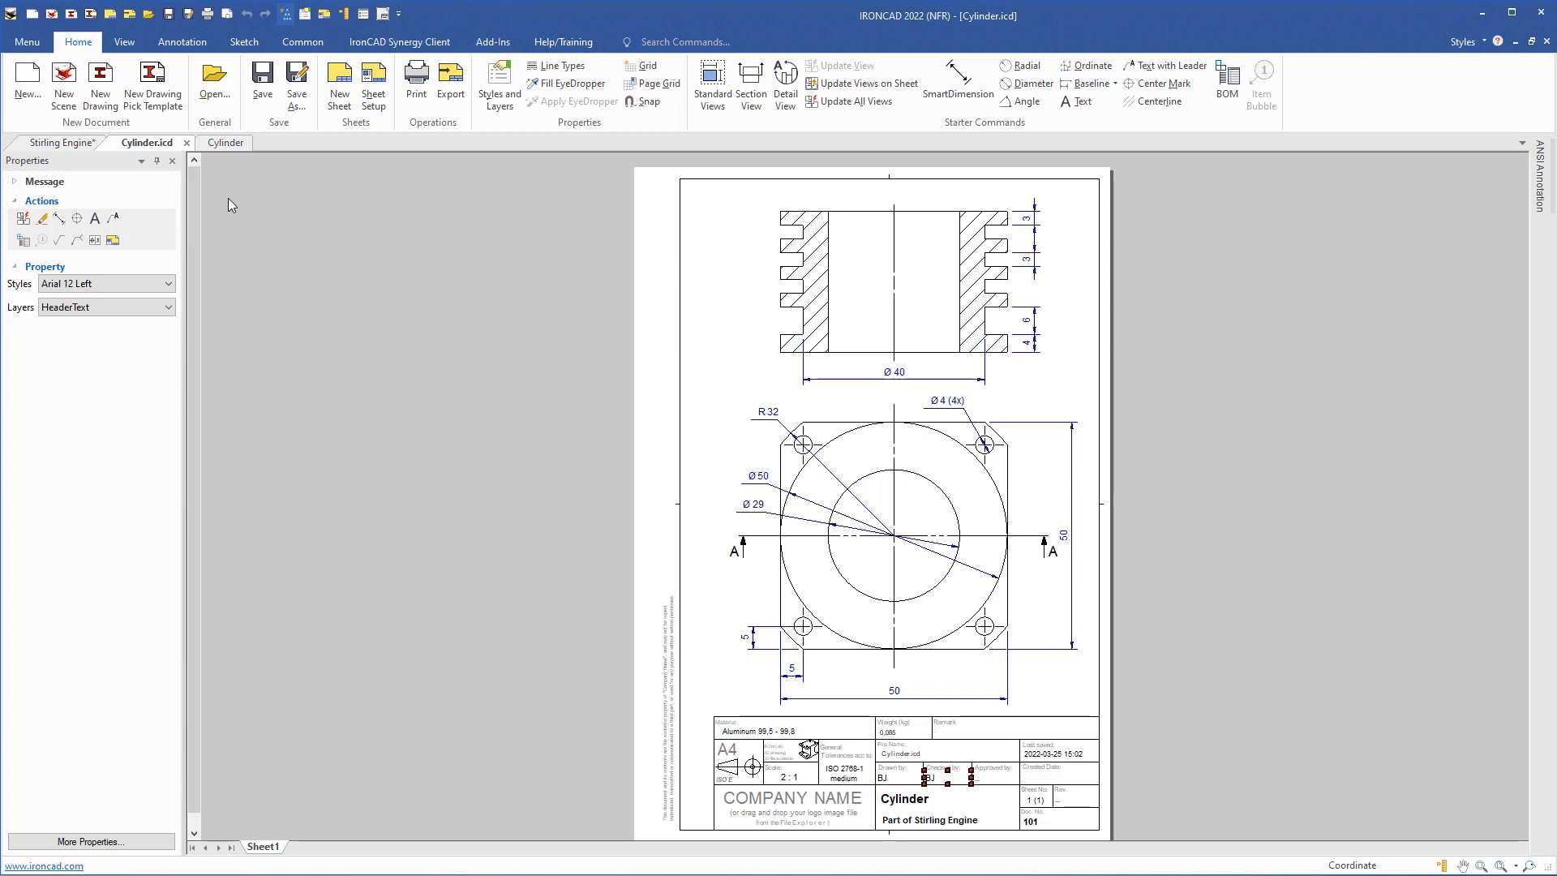
left_click(187, 143)
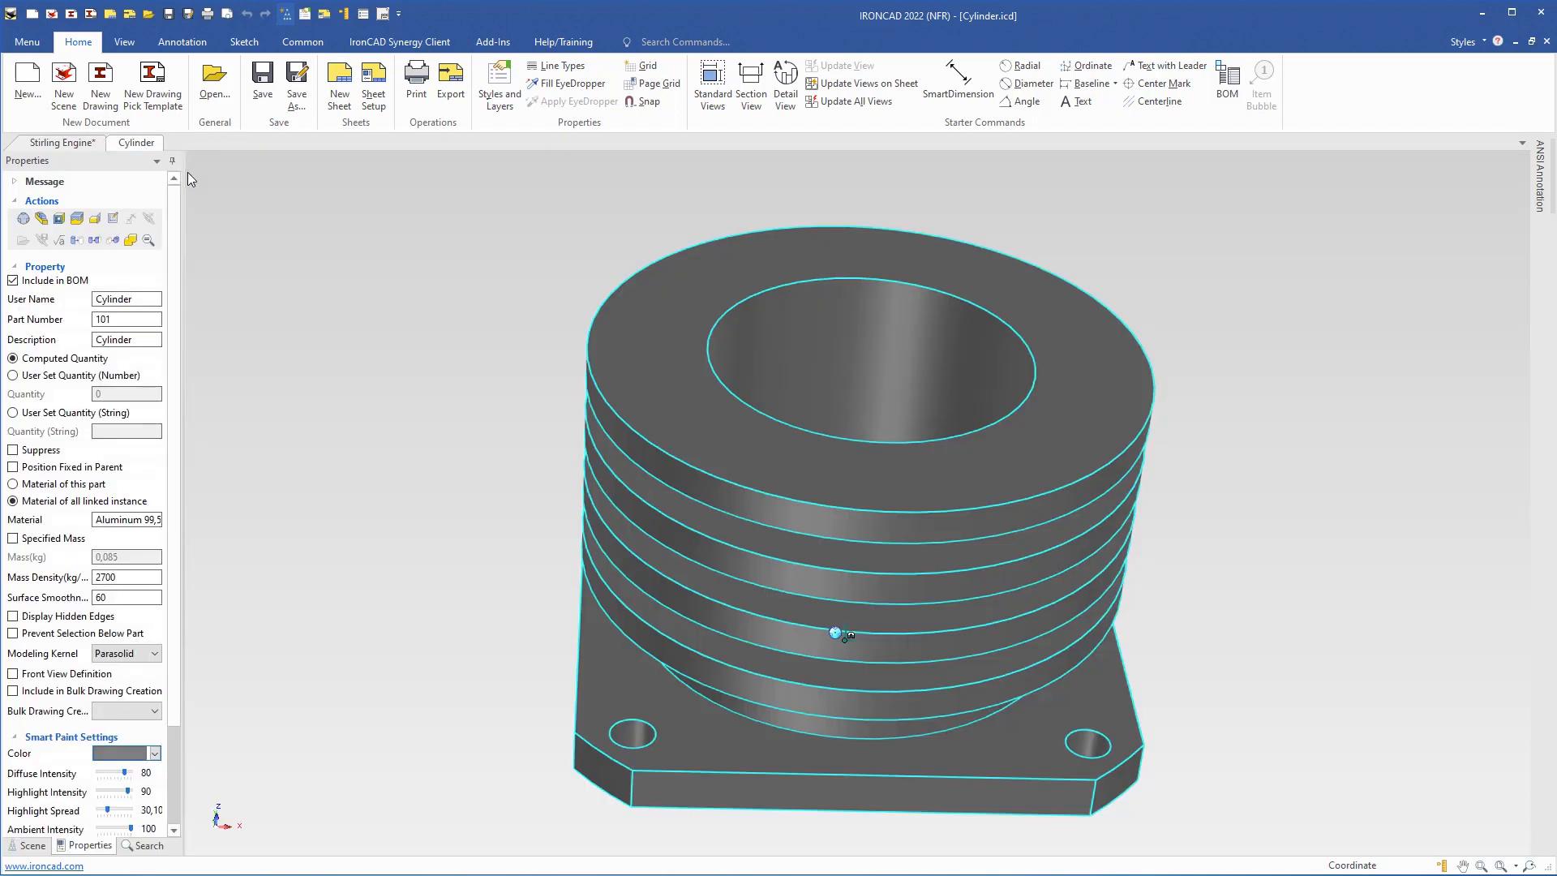
left_click(171, 144)
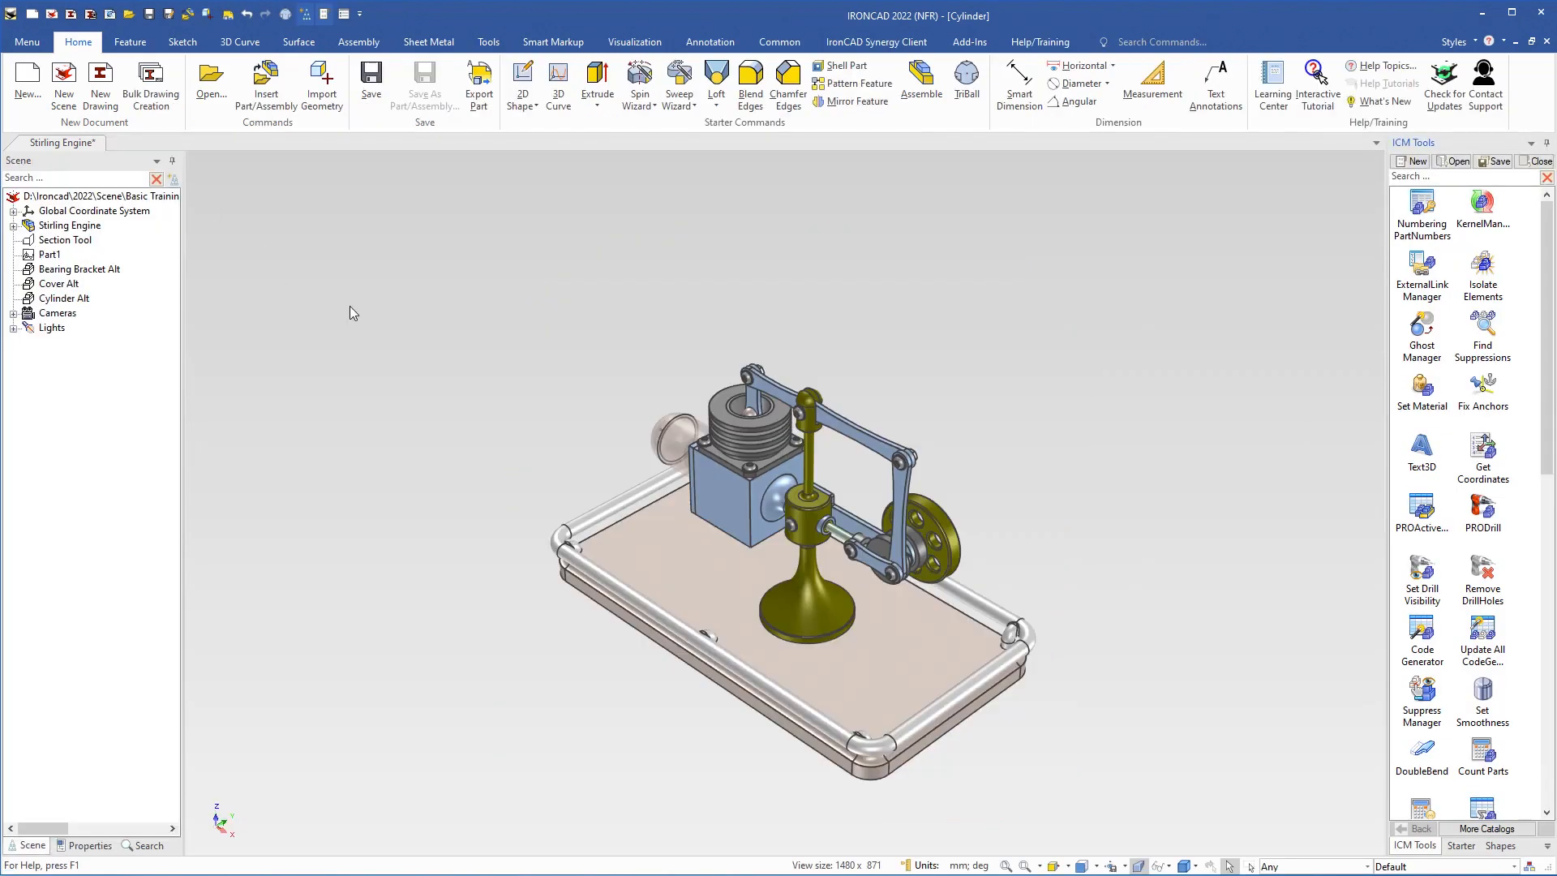